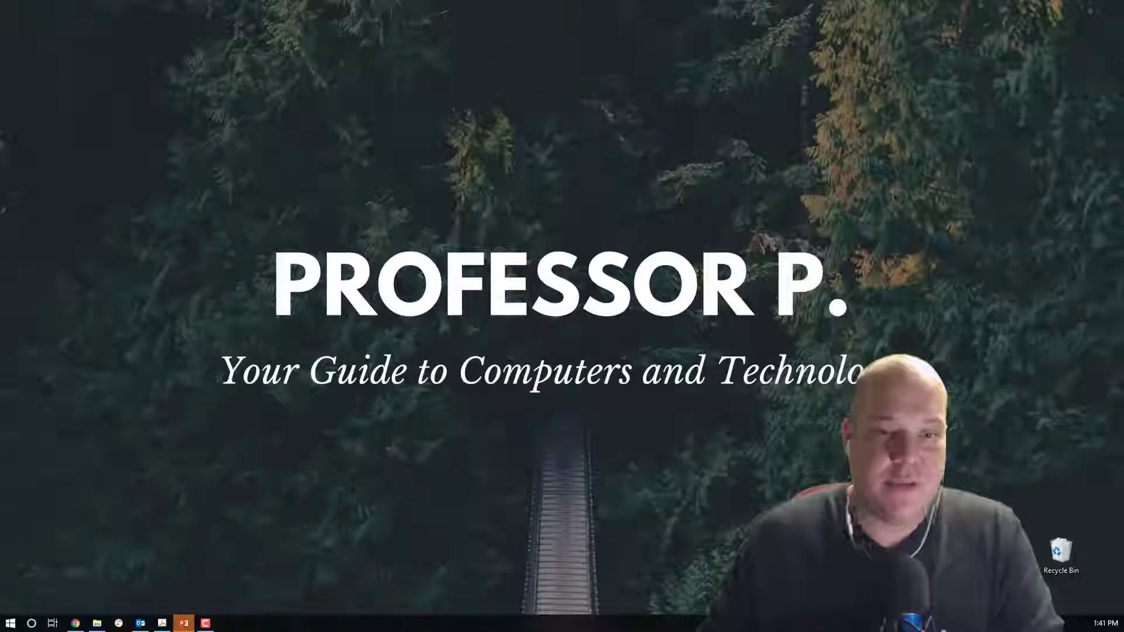
# Step: Bring back the PowerPoint 3-5 folder window in File Explorer with nothing selected
pyautogui.hotkey('alt', 'Tab')
pyautogui.click(729, 119)
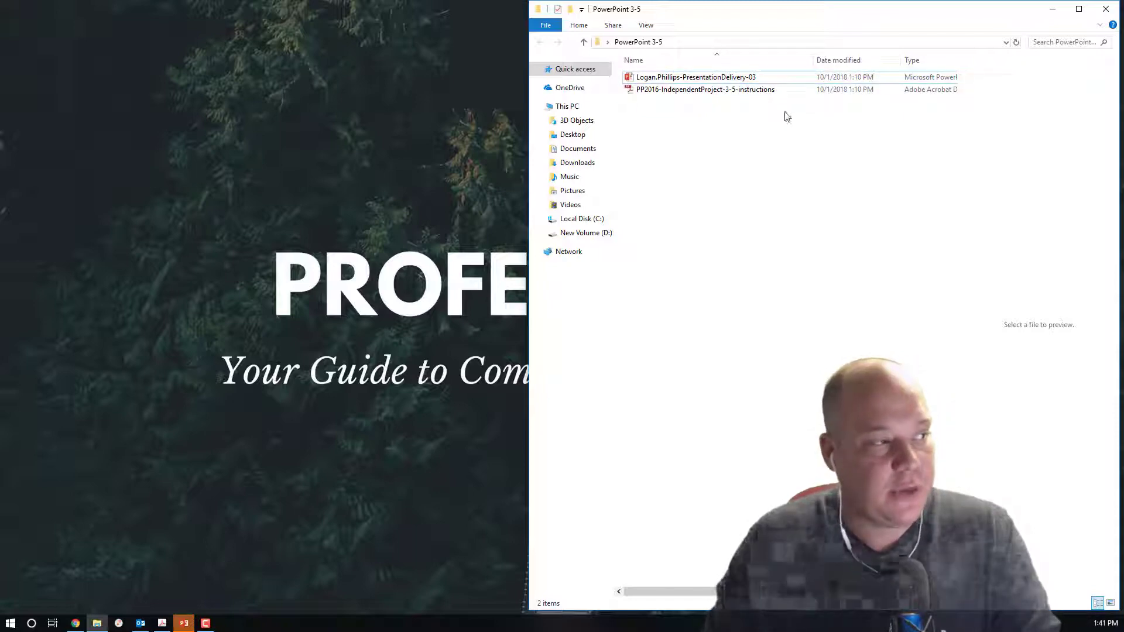
# Step: Preview the PP2016-IndependentProject-3-5-instructions PDF, then close the File Explorer window
pyautogui.click(728, 89)
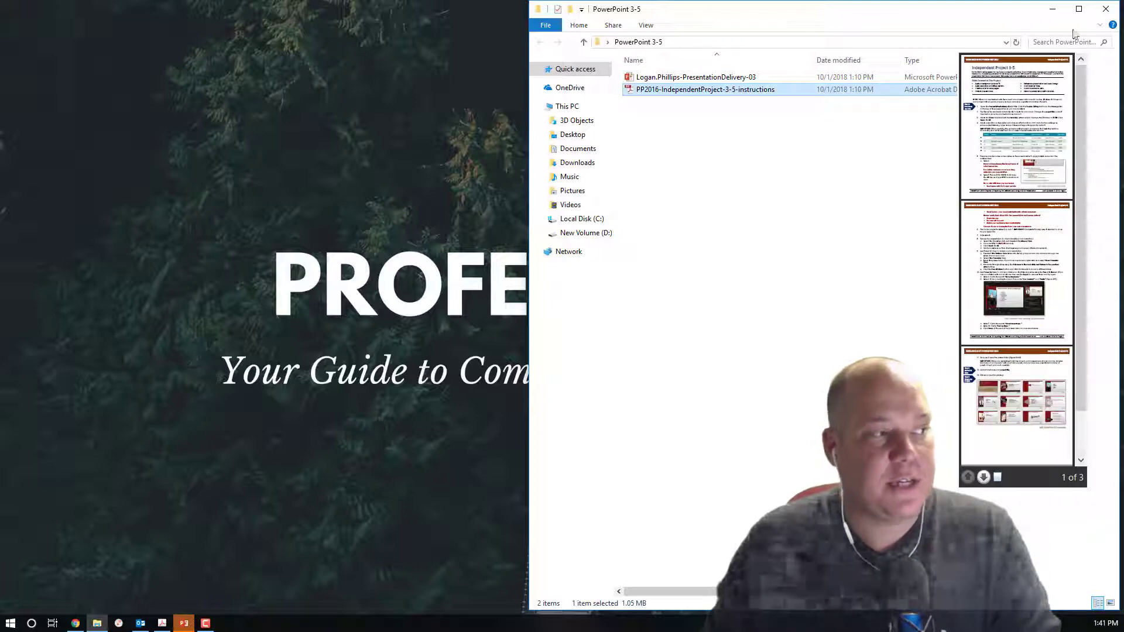
pyautogui.click(1106, 9)
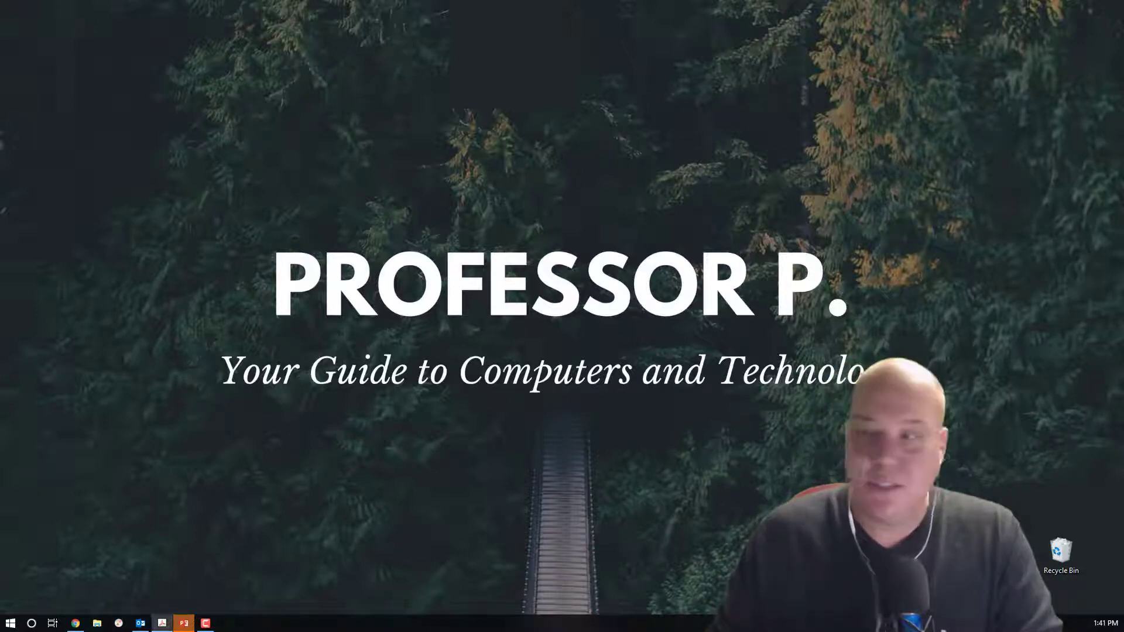
pyautogui.click(162, 623)
pyautogui.scroll(-5, 866, 337)
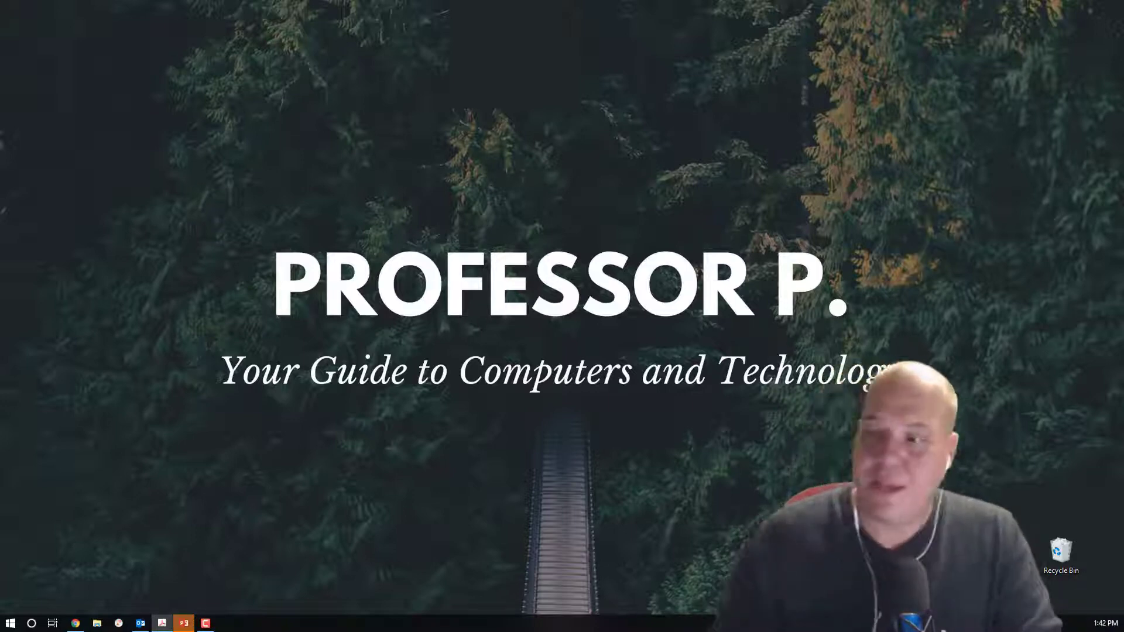
# Step: Switch to the 12-slide Presentation Delivery deck and scroll through its slide thumbnails
pyautogui.hotkey('alt', 'Tab')
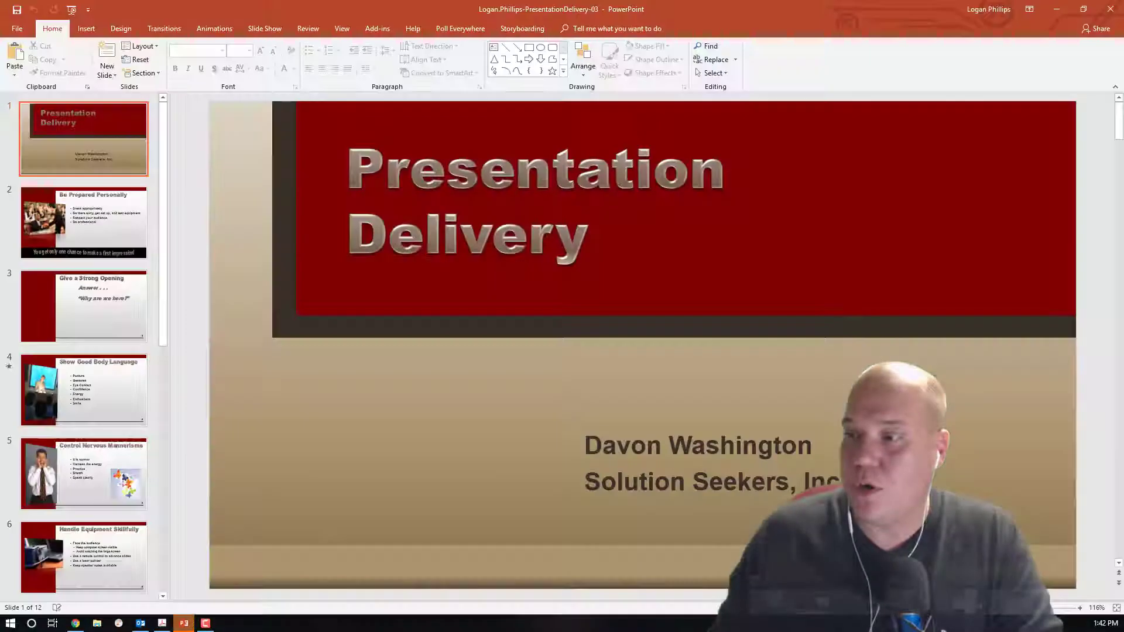
pyautogui.scroll(-5, 91, 406)
pyautogui.scroll(5, 90, 402)
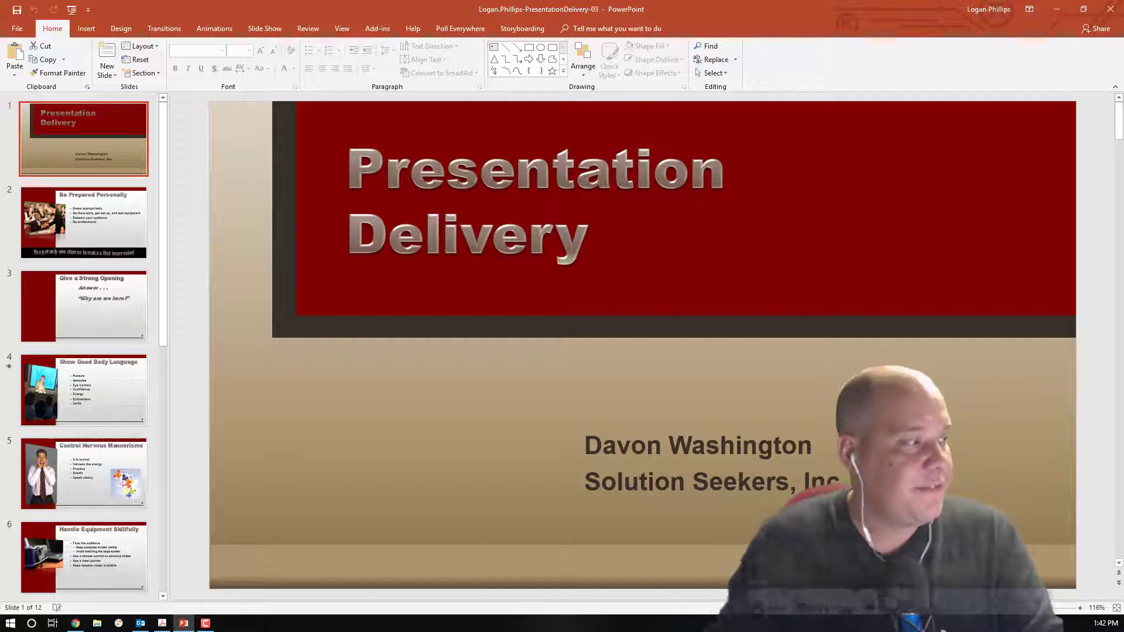
# Step: Save the presentation into the Desktop folder with Save As
pyautogui.click(20, 29)
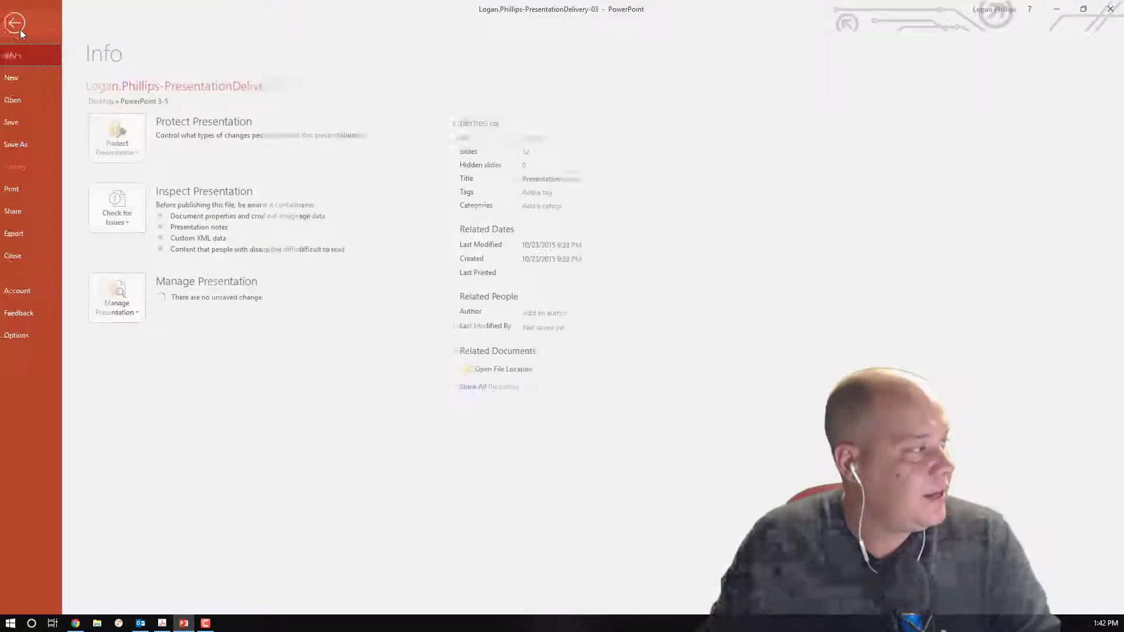
pyautogui.click(27, 146)
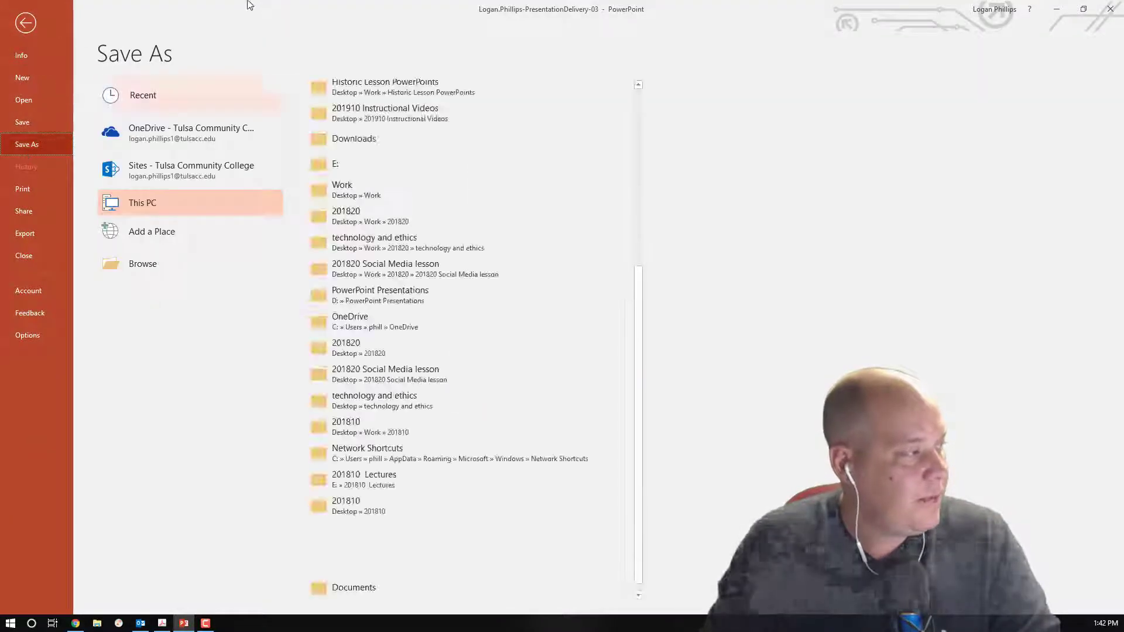
pyautogui.click(179, 265)
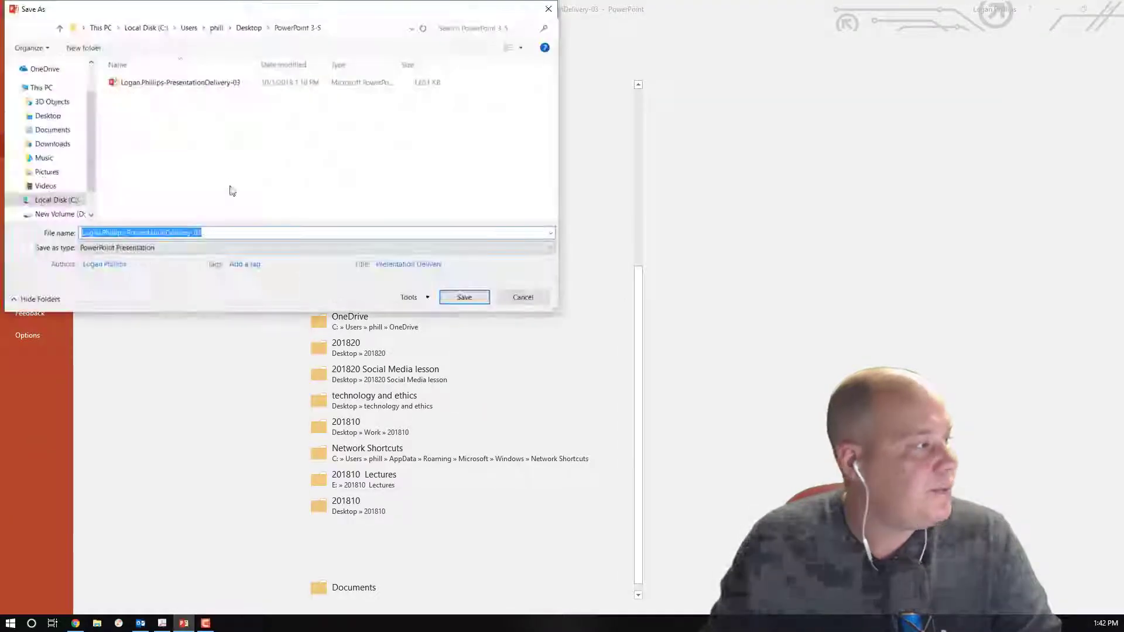
pyautogui.click(48, 115)
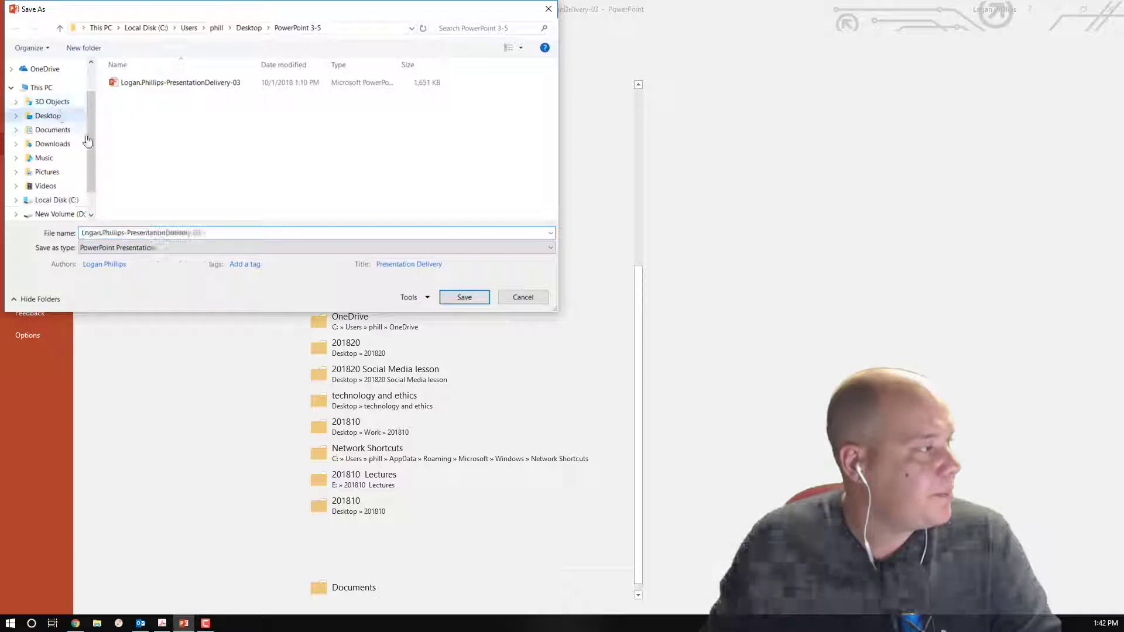
pyautogui.click(476, 297)
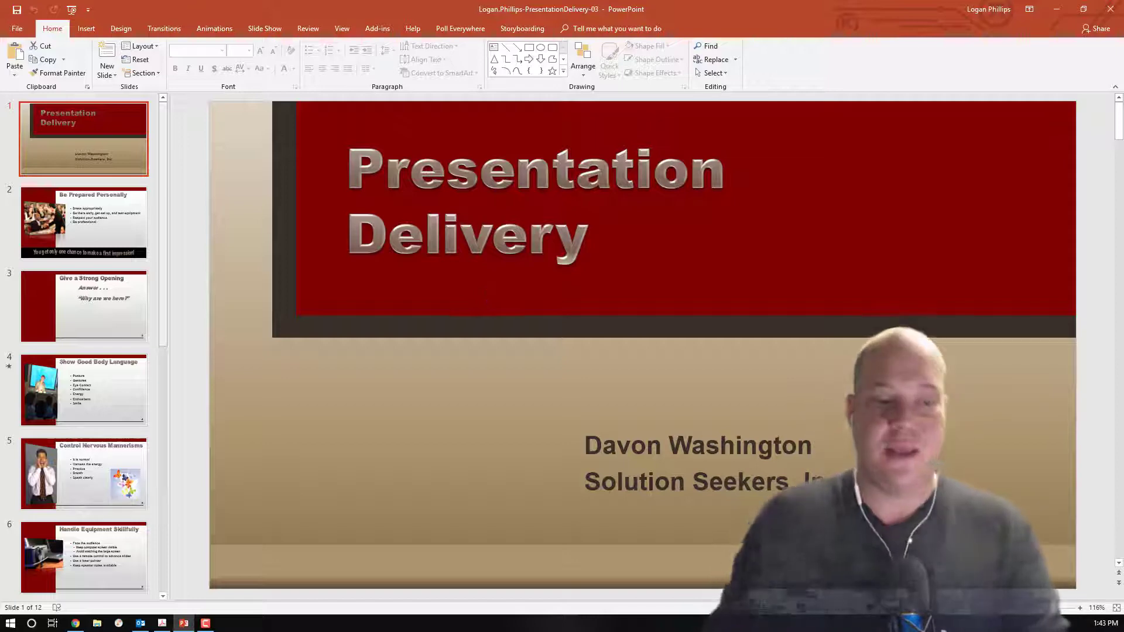
# Step: Apply a Fade transition with 01.00 duration to all slides, checking the instructions PDF
pyautogui.click(163, 624)
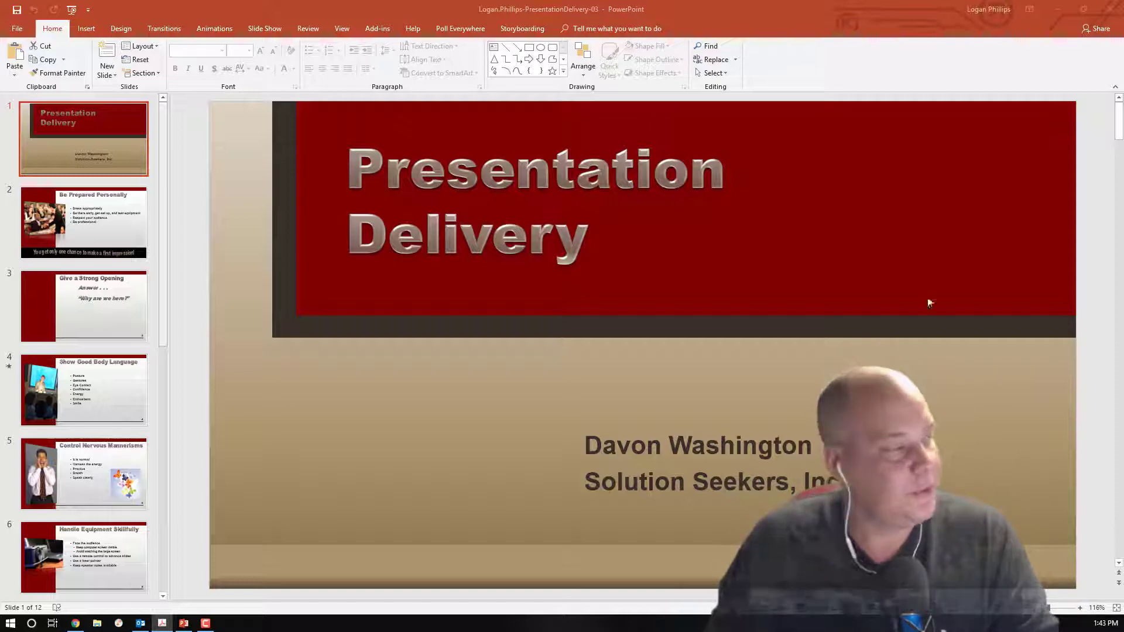
pyautogui.click(28, 160)
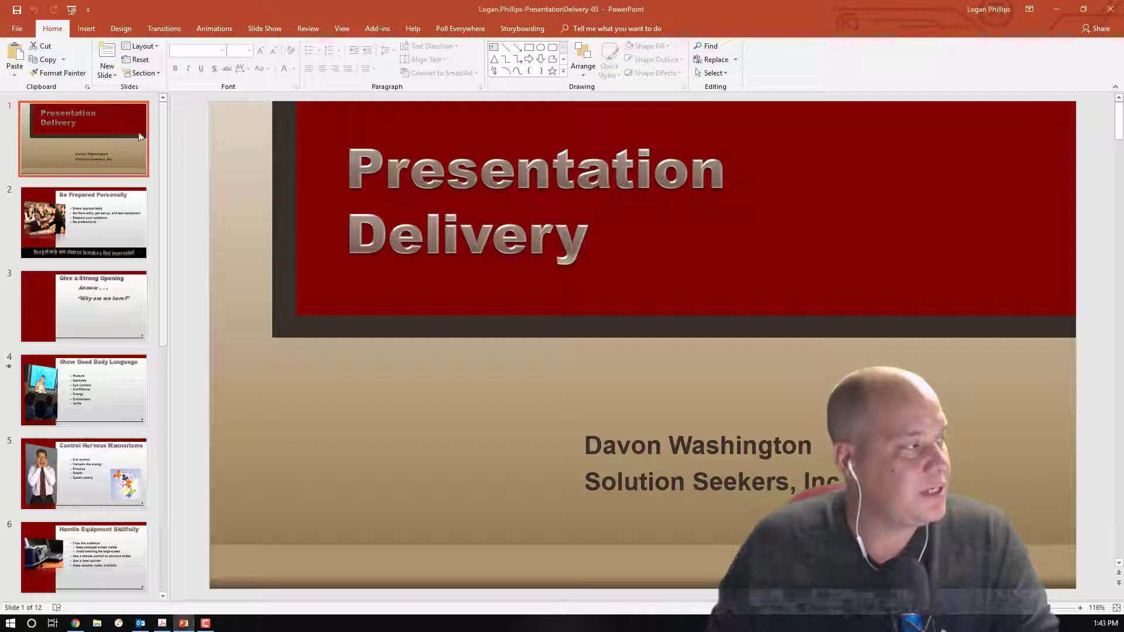
pyautogui.click(161, 26)
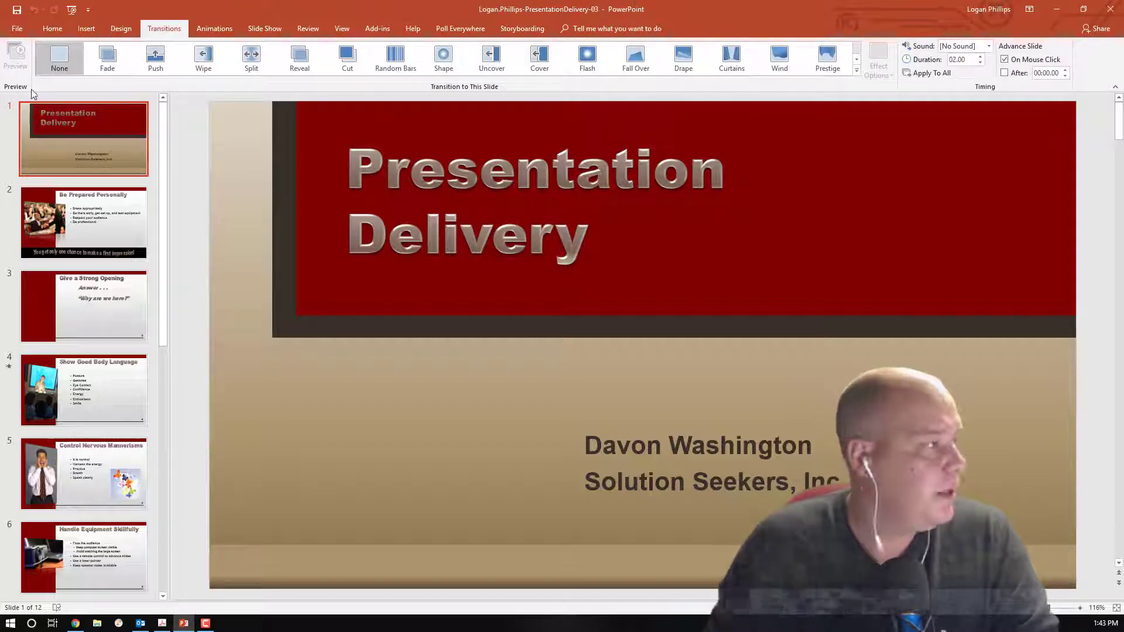
pyautogui.click(109, 59)
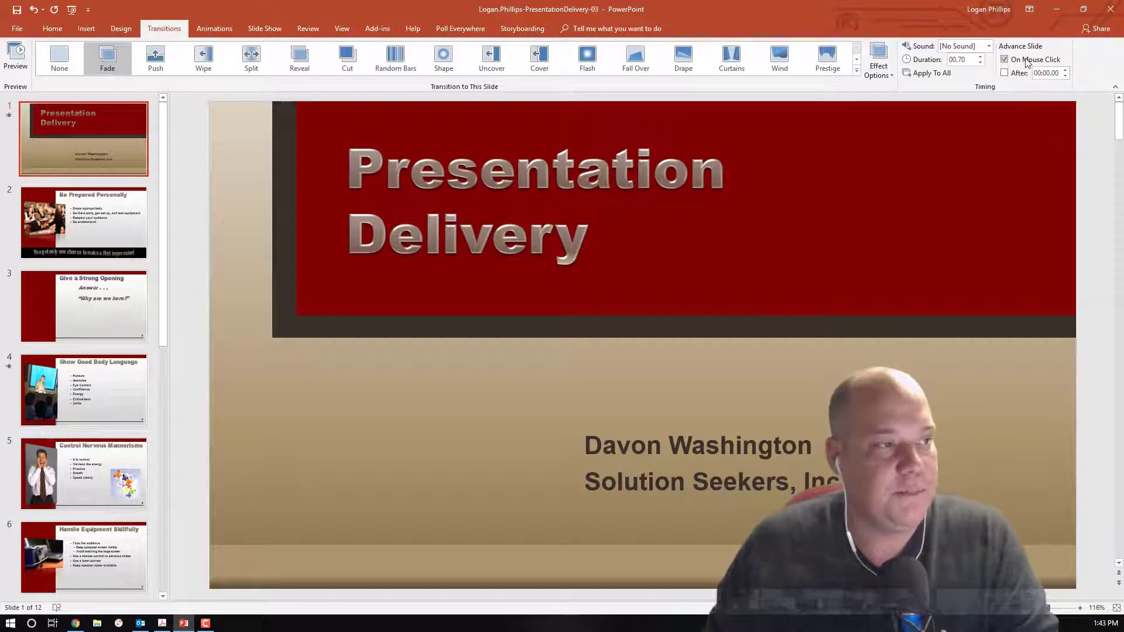
pyautogui.click(981, 57)
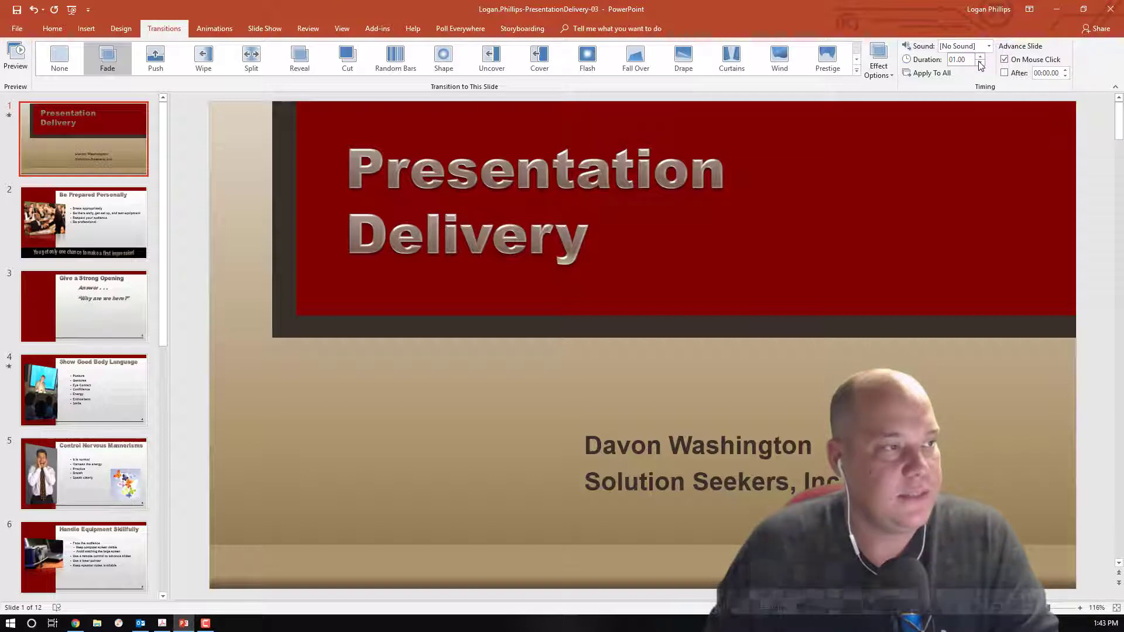
pyautogui.click(929, 73)
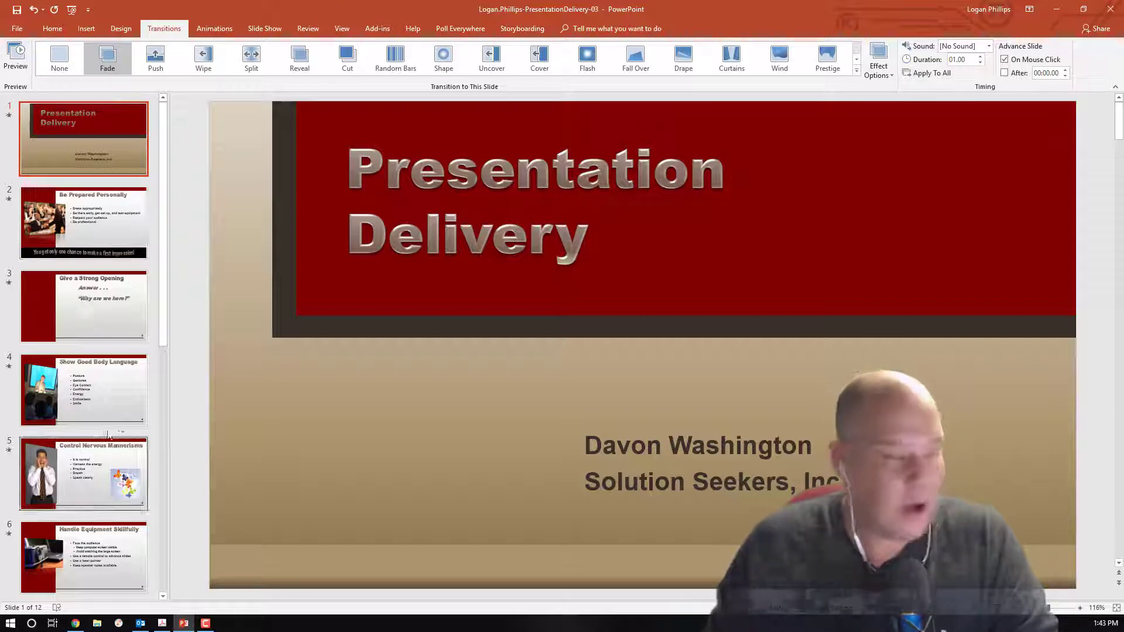
pyautogui.click(162, 623)
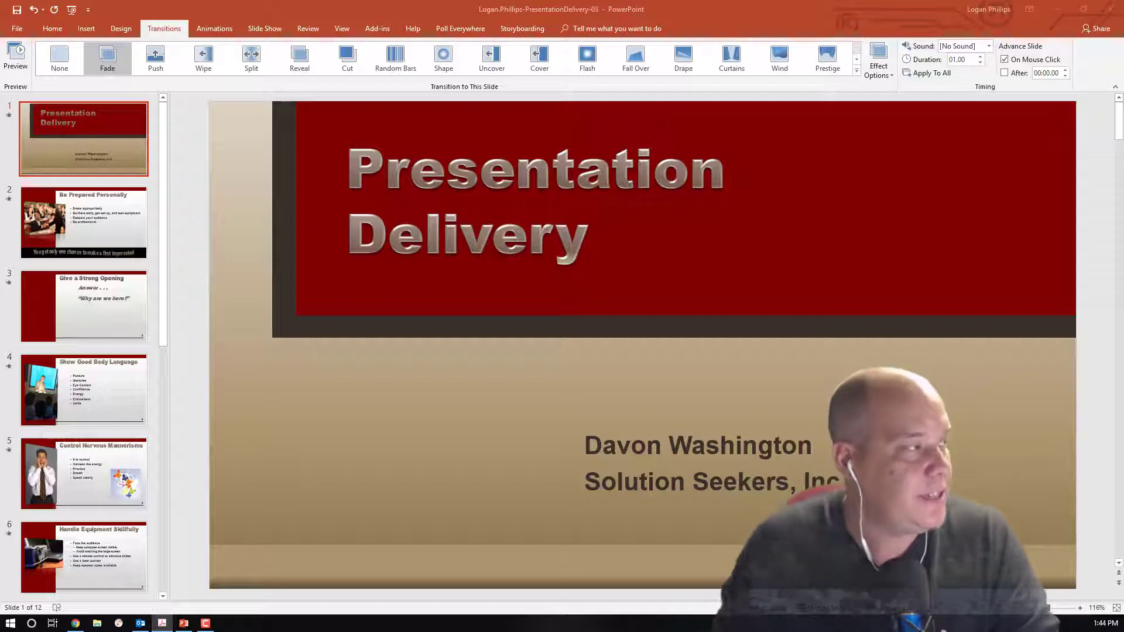
pyautogui.click(207, 30)
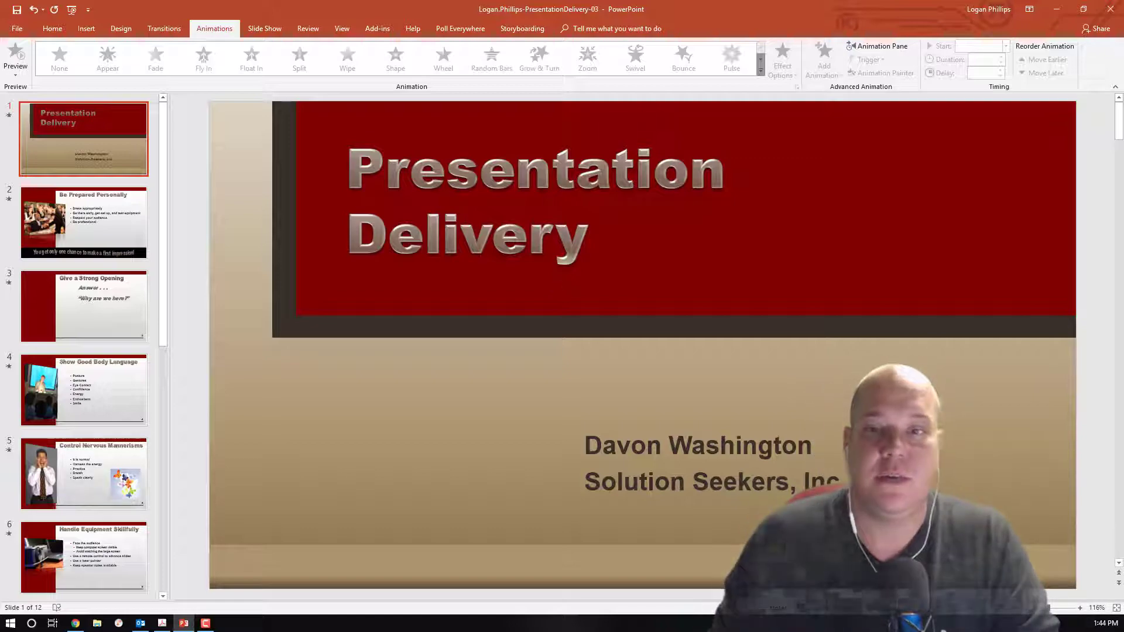
# Step: Give slide 2's bottom caption box a Bounce entrance as one object, starting After Previous
pyautogui.hotkey('alt', 'Tab')
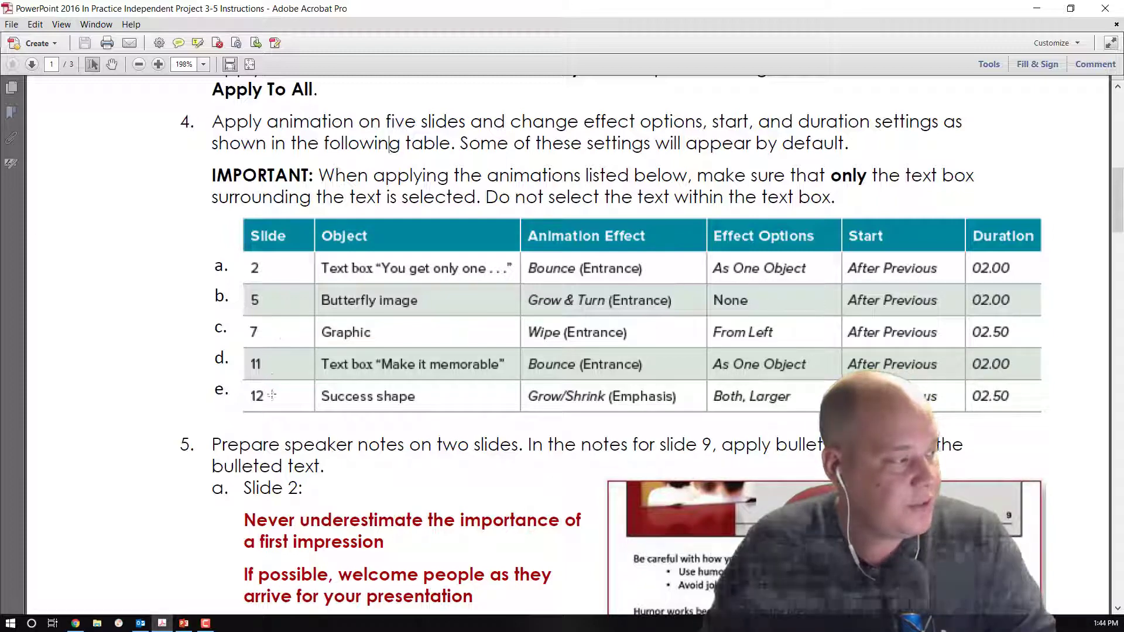
pyautogui.press('super+Down')
pyautogui.press('super+Down')
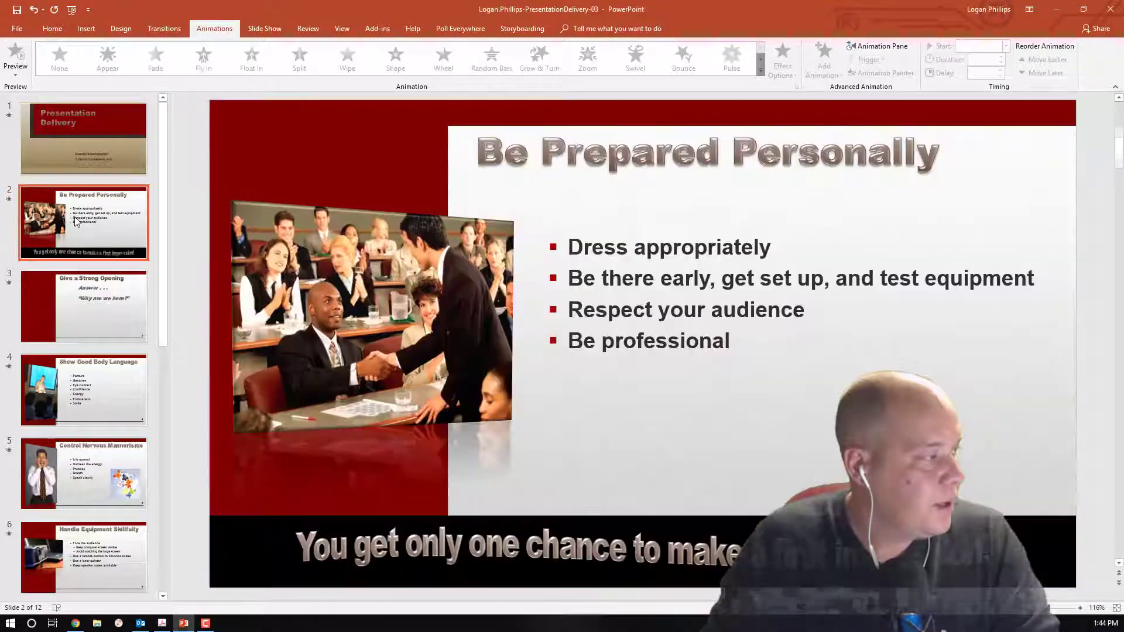
pyautogui.click(76, 221)
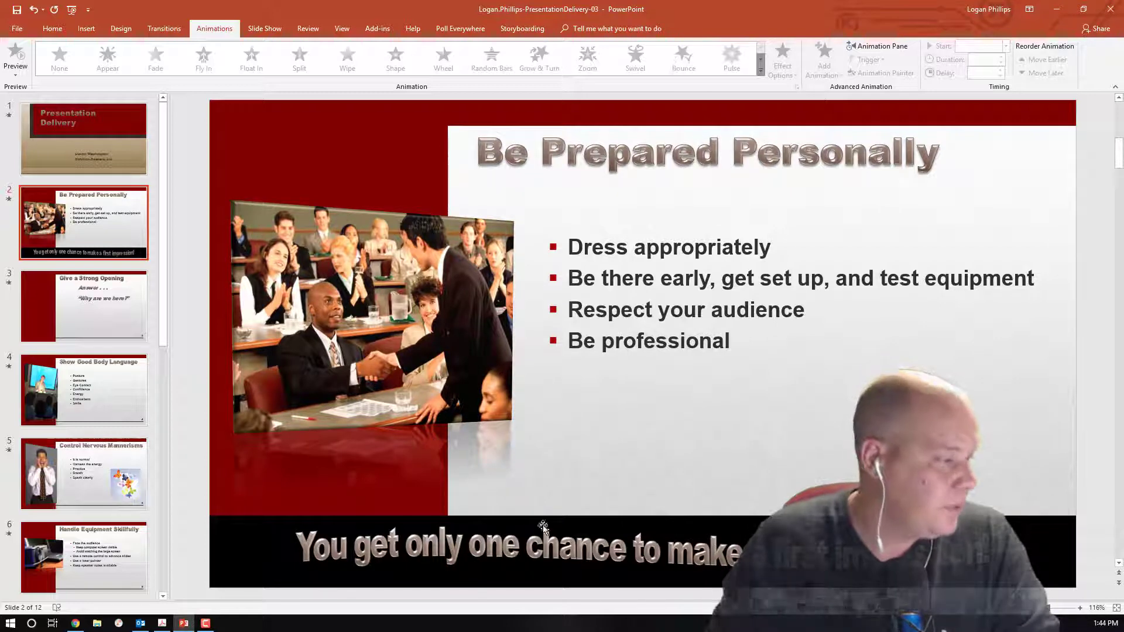
pyautogui.click(603, 527)
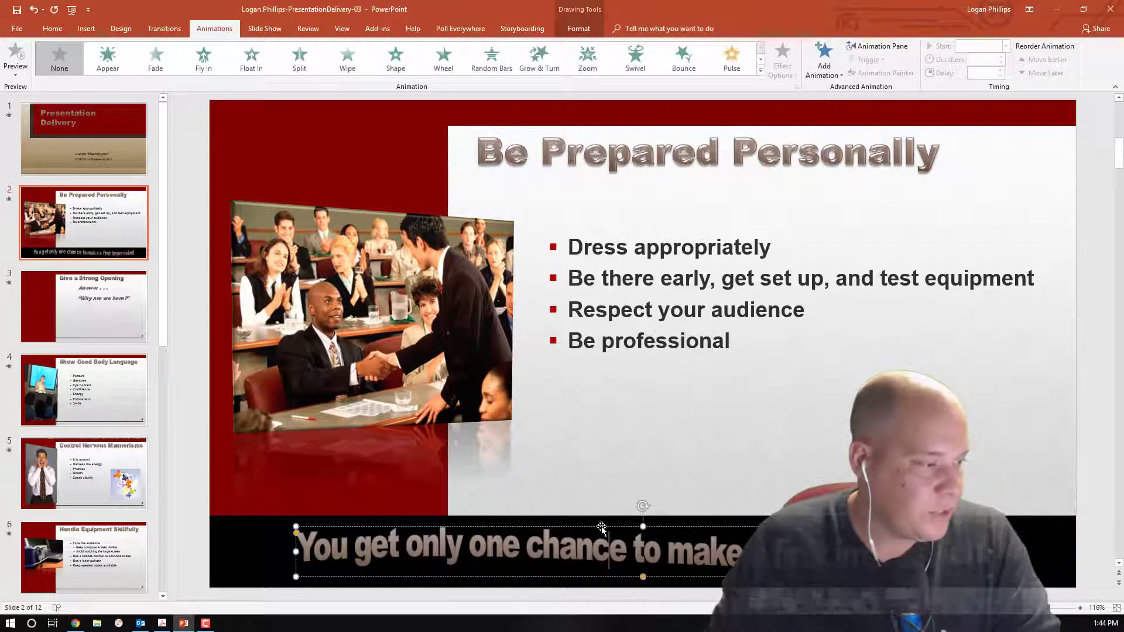
pyautogui.click(602, 527)
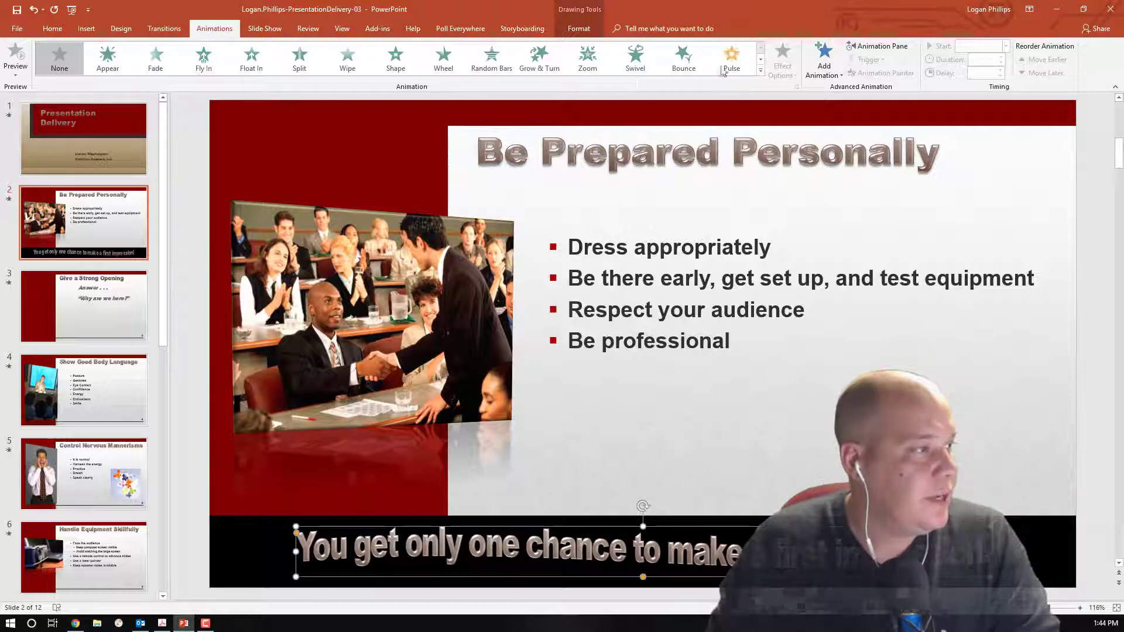
pyautogui.click(682, 59)
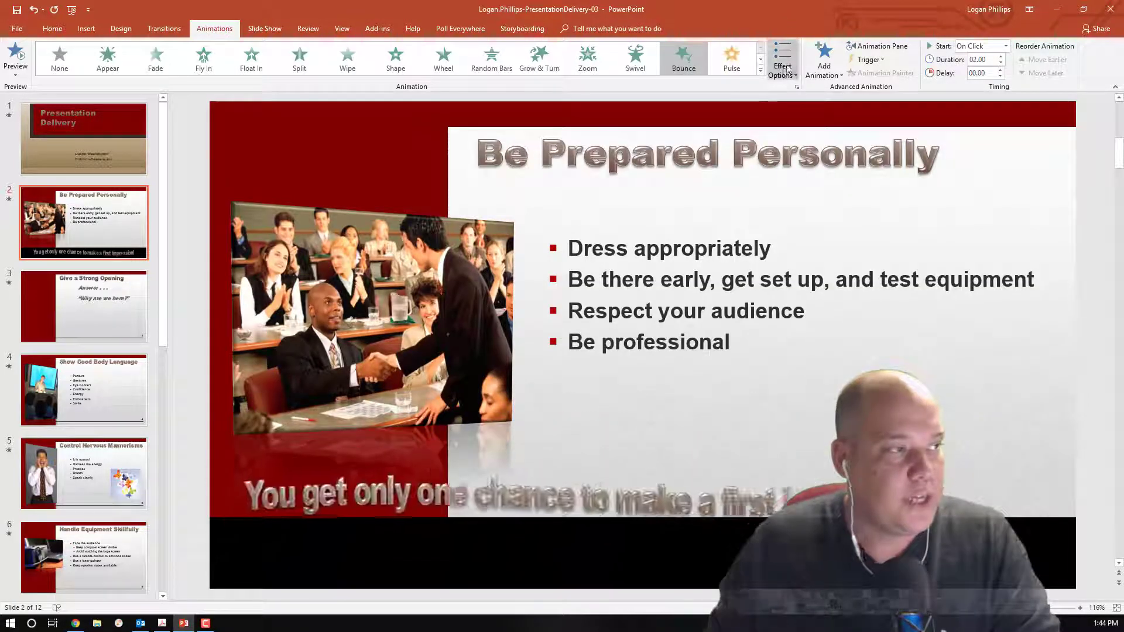
pyautogui.click(786, 73)
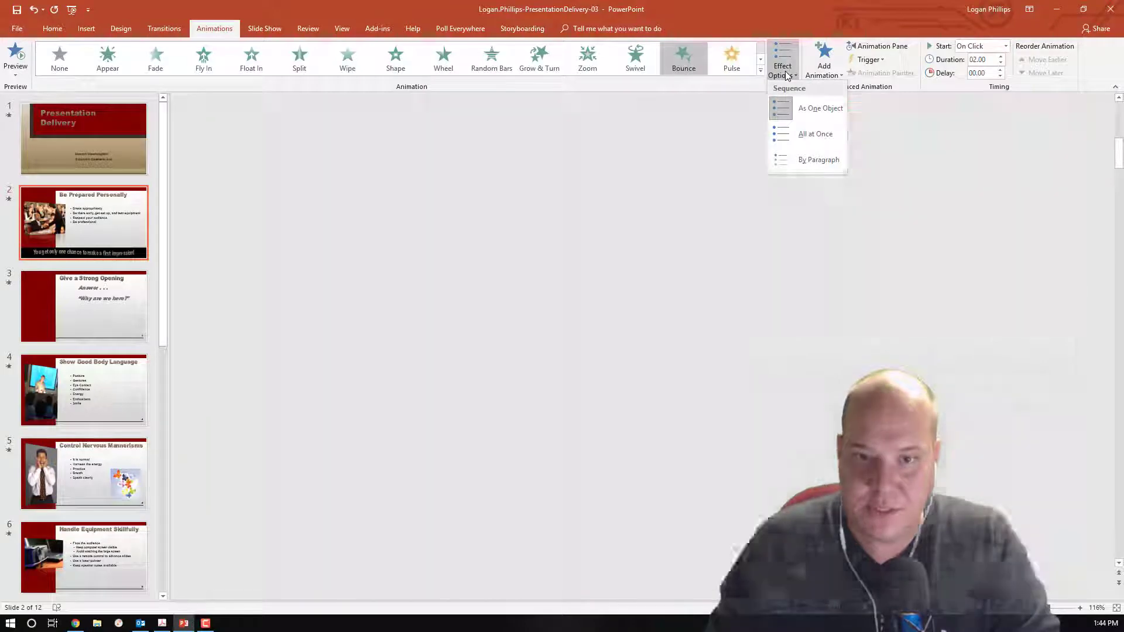
pyautogui.click(807, 106)
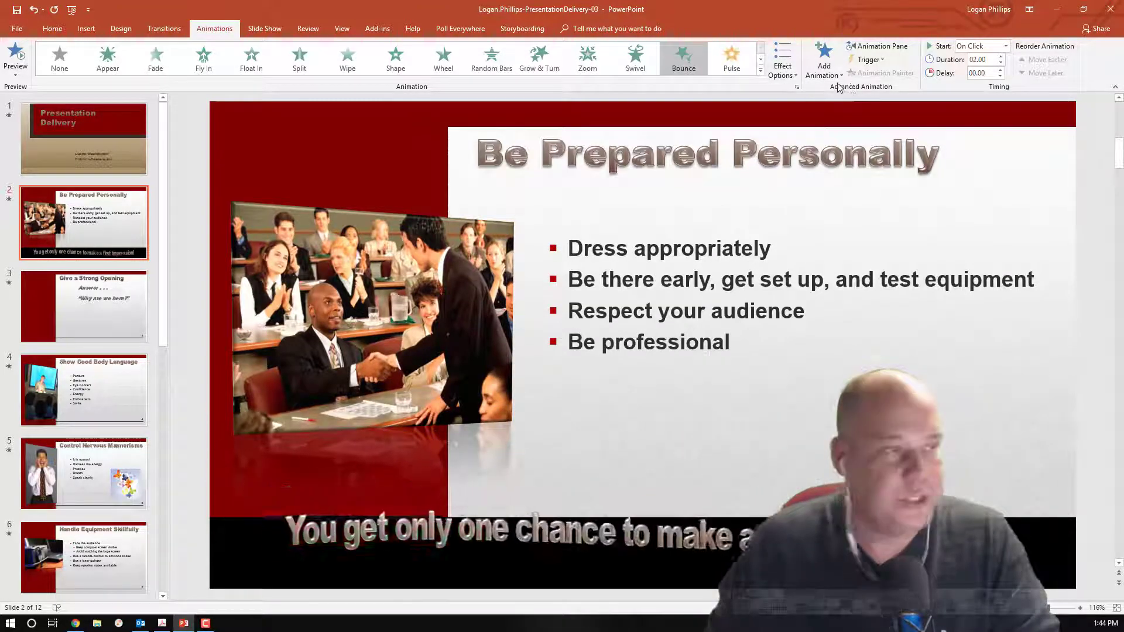
pyautogui.click(996, 45)
pyautogui.click(989, 82)
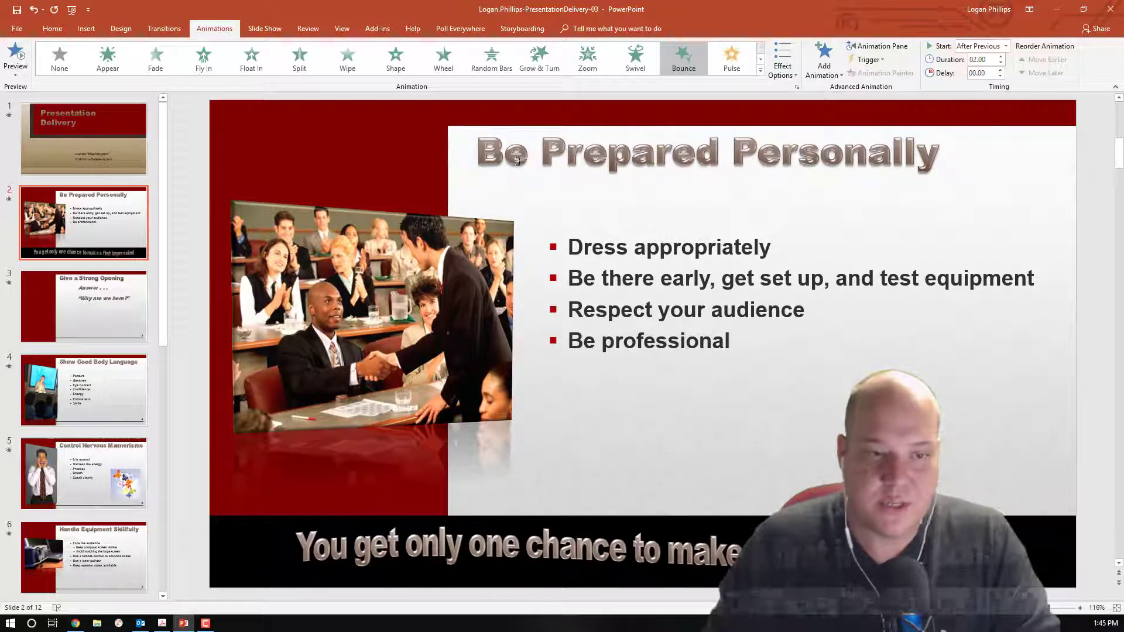
# Step: Give slide 5's butterfly picture a Grow & Turn entrance, After Previous, lasting 02.00
pyautogui.click(69, 471)
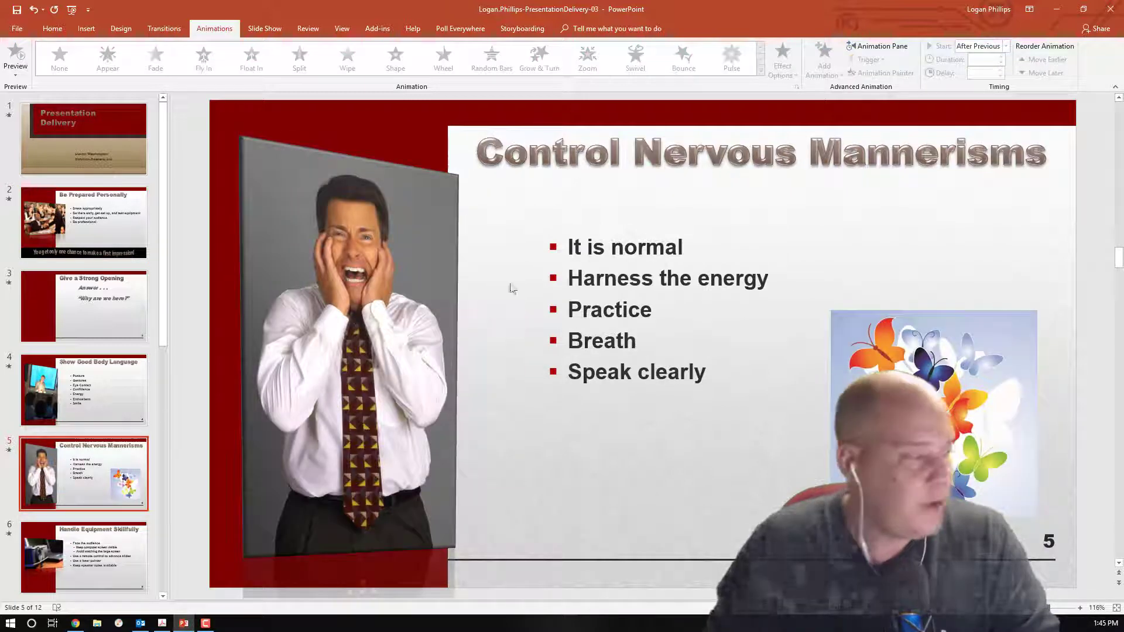
pyautogui.click(881, 351)
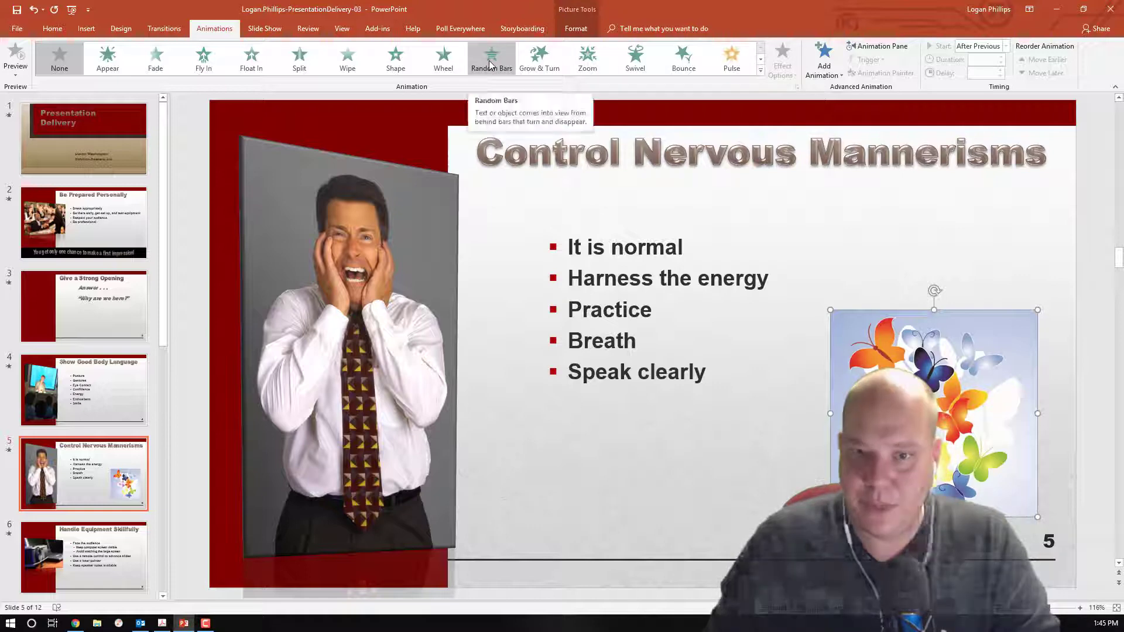
pyautogui.click(539, 58)
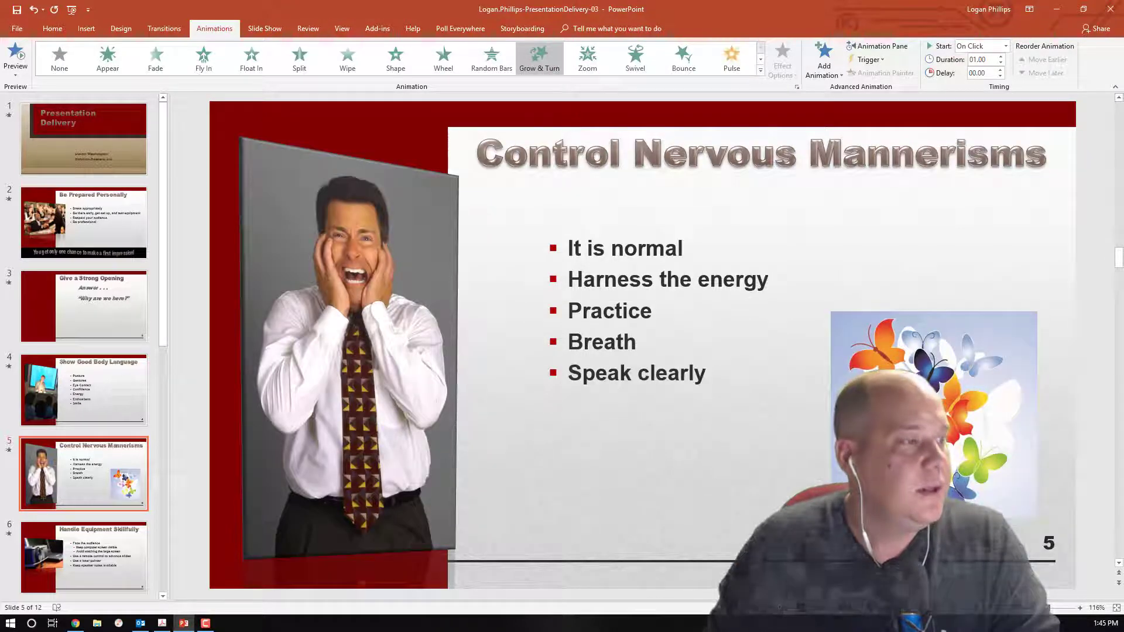
pyautogui.click(847, 325)
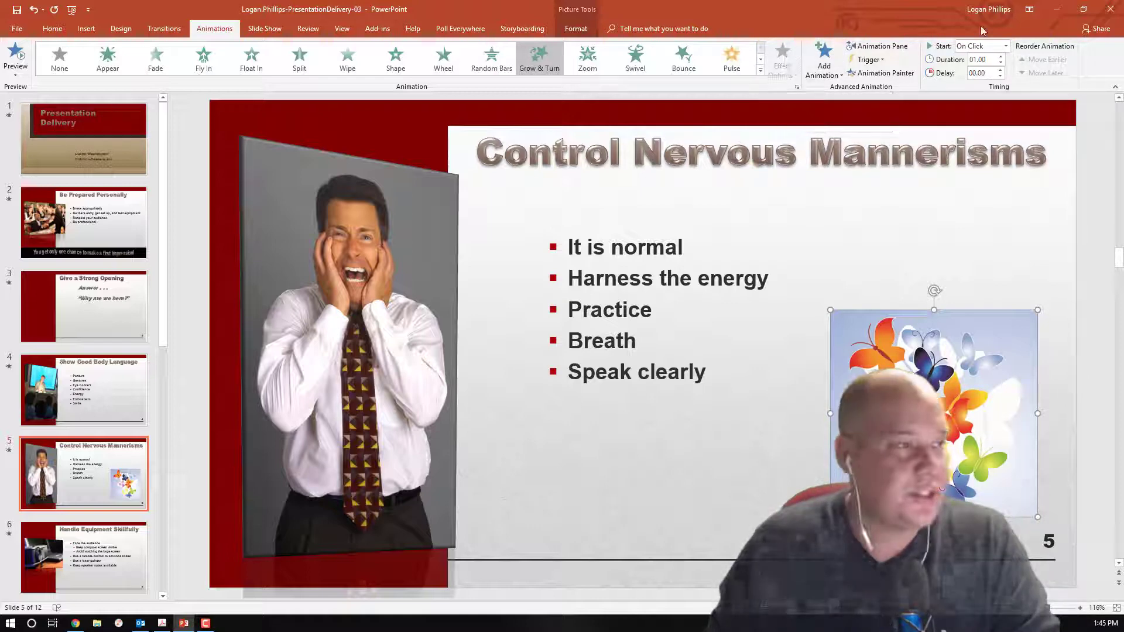
pyautogui.click(1005, 48)
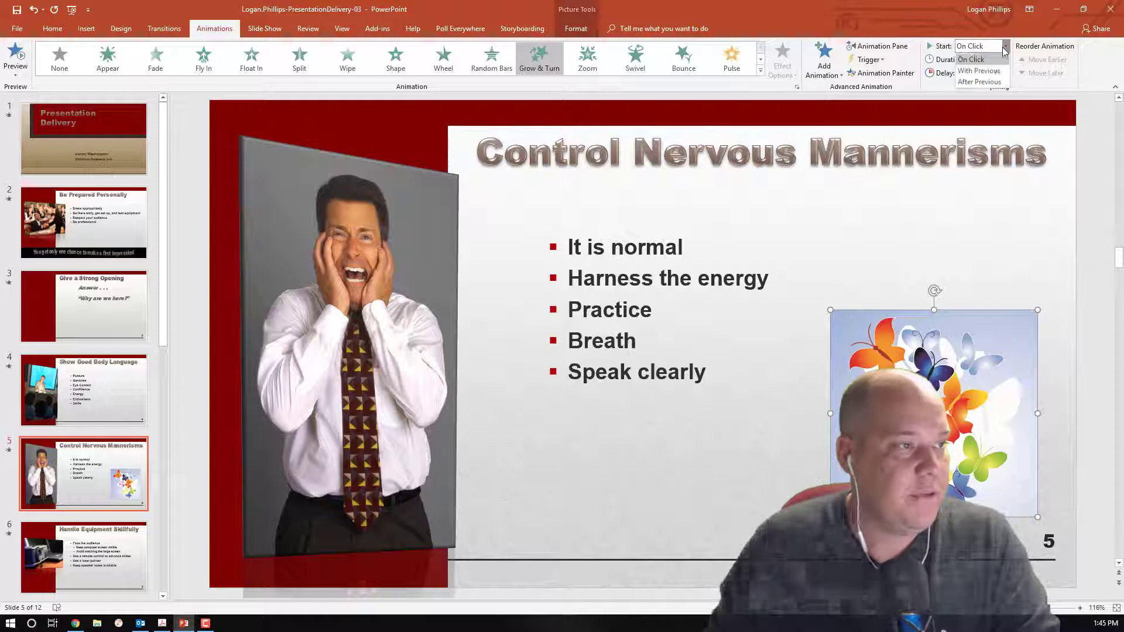
pyautogui.click(989, 82)
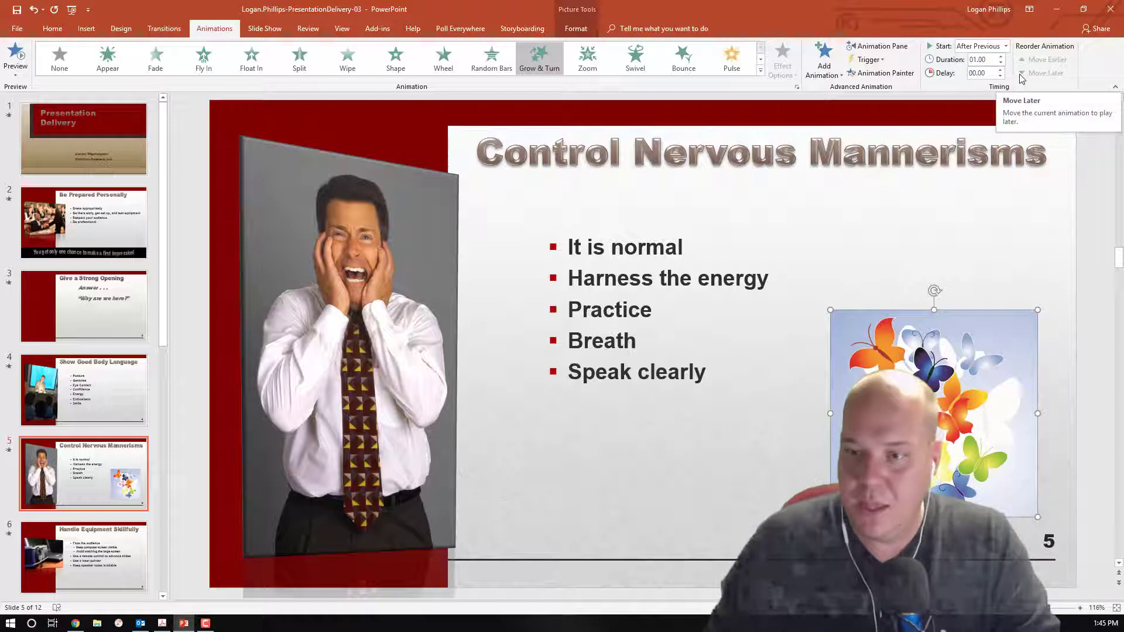
pyautogui.click(1001, 57)
pyautogui.click(1002, 56)
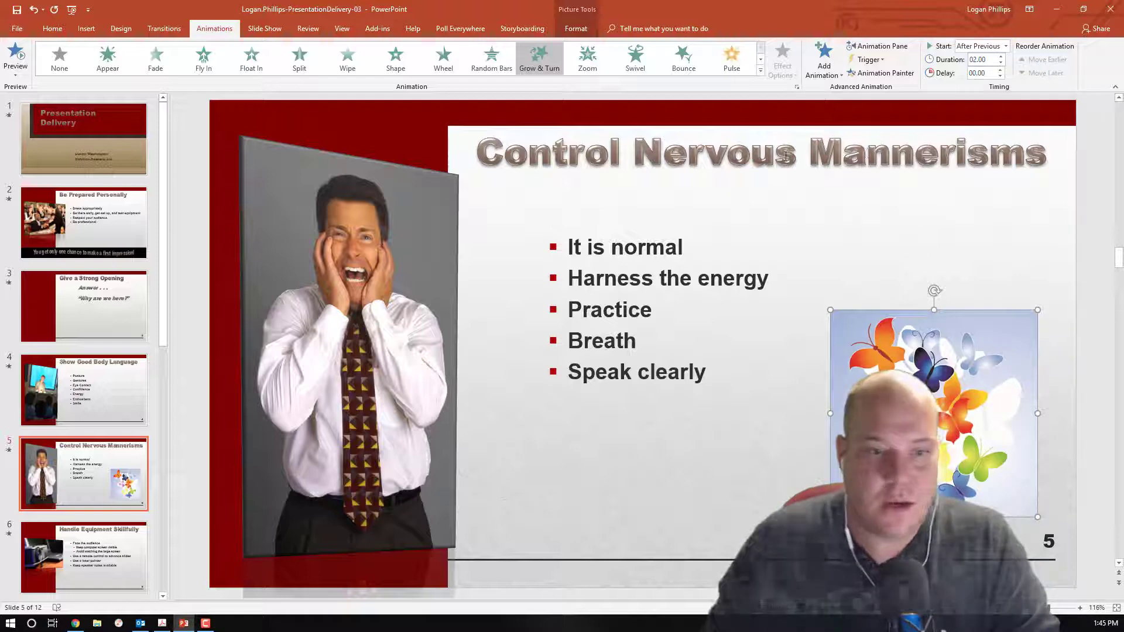
# Step: On slide 7, apply a Wipe entrance to the cone graphic
pyautogui.scroll(-3, 88, 410)
pyautogui.click(91, 406)
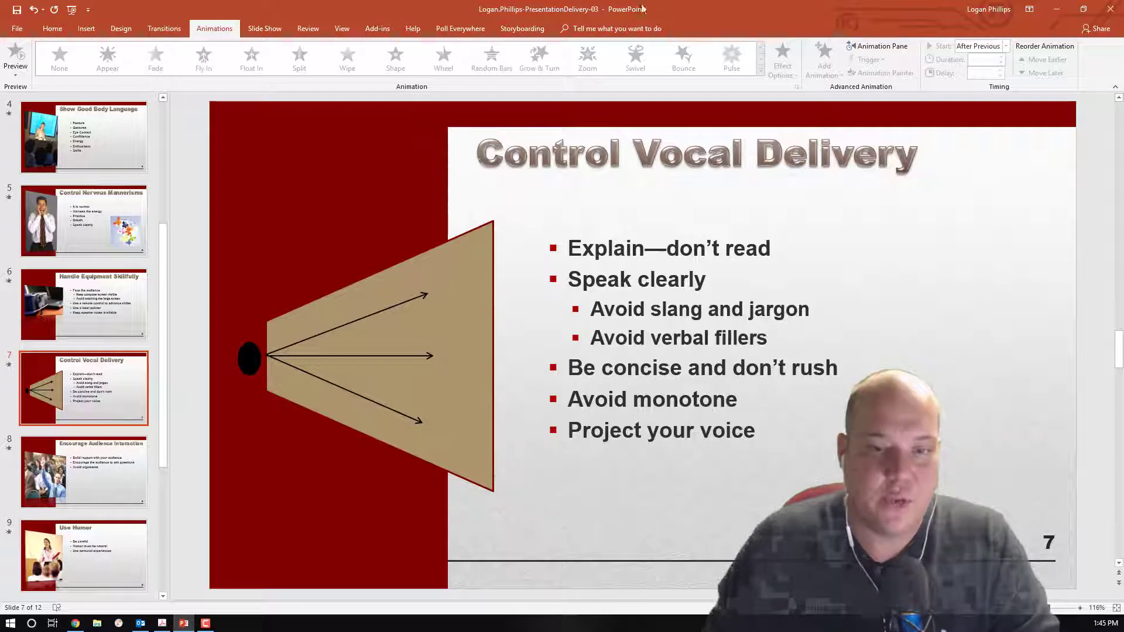
pyautogui.click(609, 280)
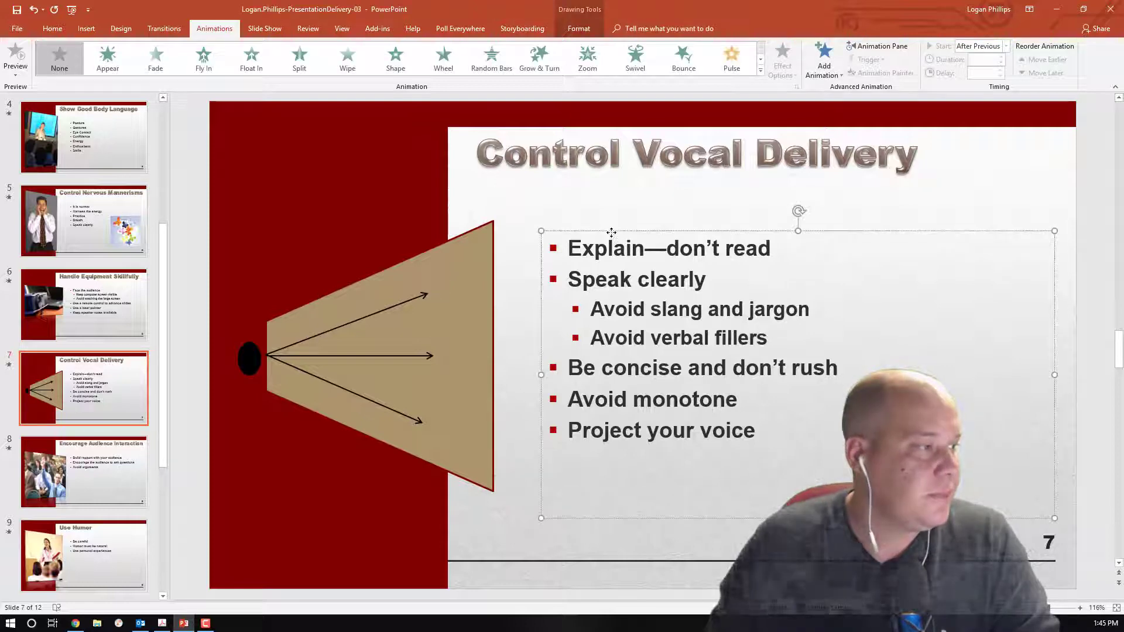
pyautogui.click(611, 232)
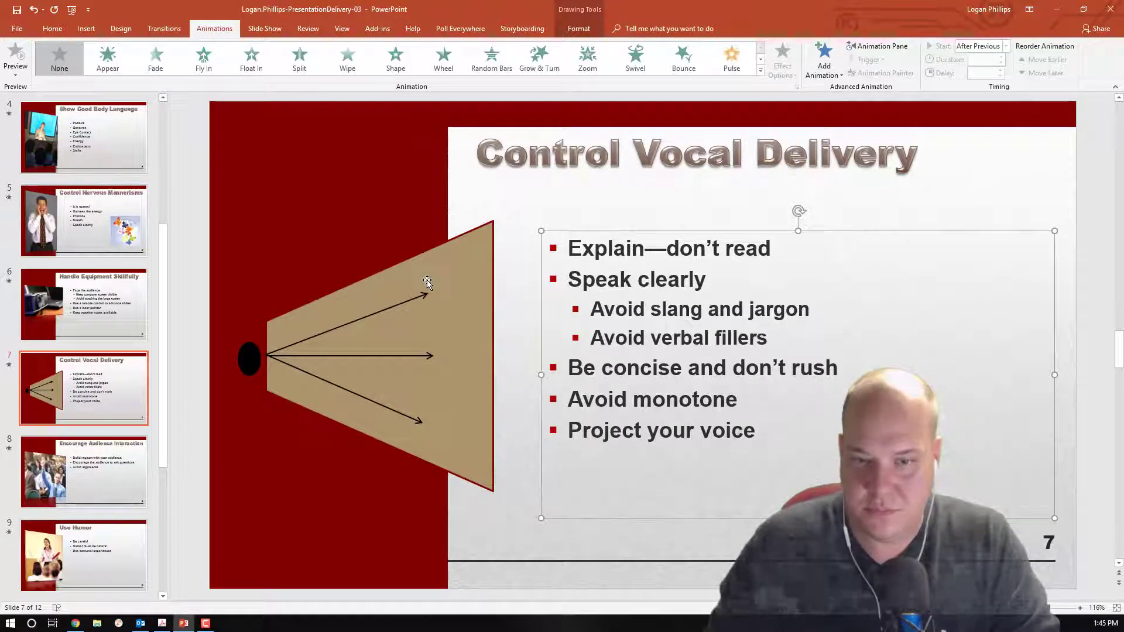
pyautogui.click(427, 280)
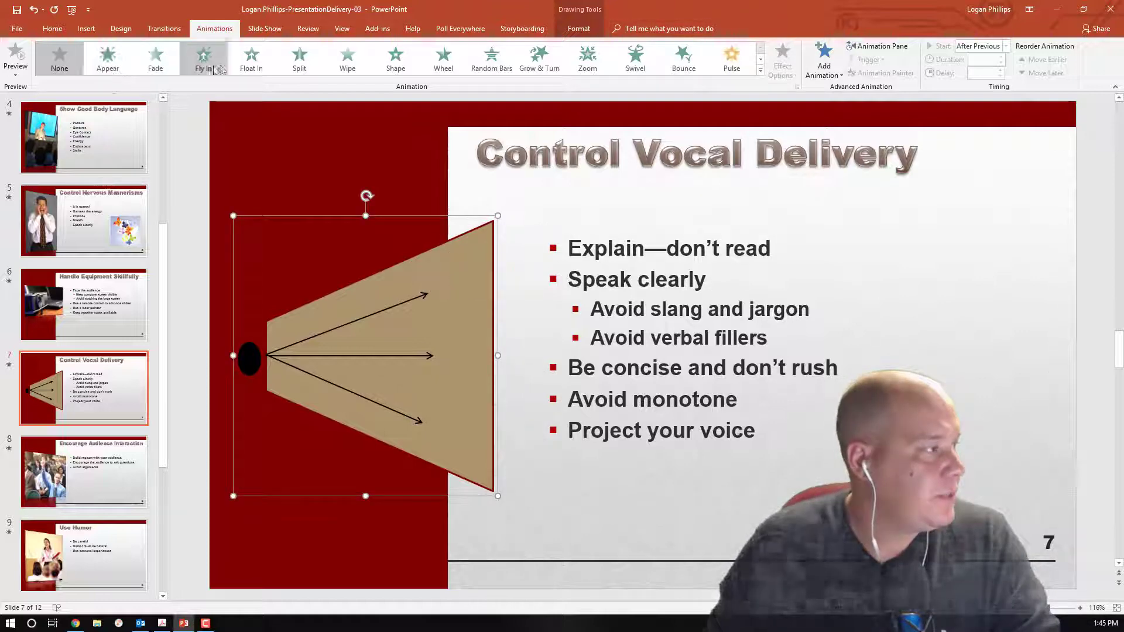
pyautogui.click(331, 69)
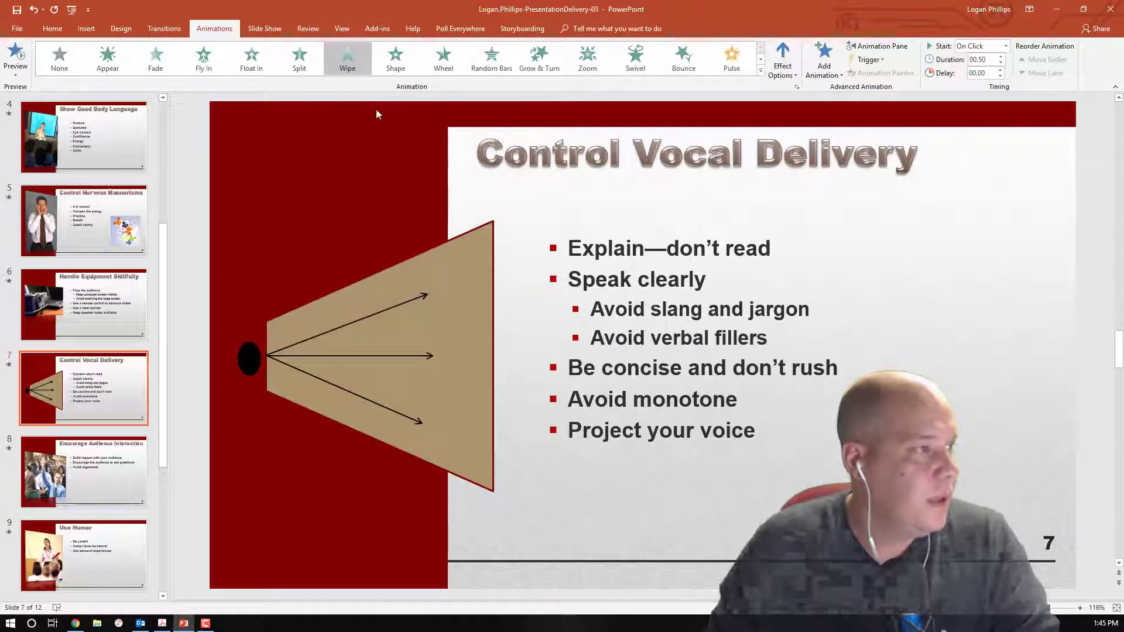
# Step: Make the cone's wipe come From Left, start After Previous, and last 02.50
pyautogui.click(783, 69)
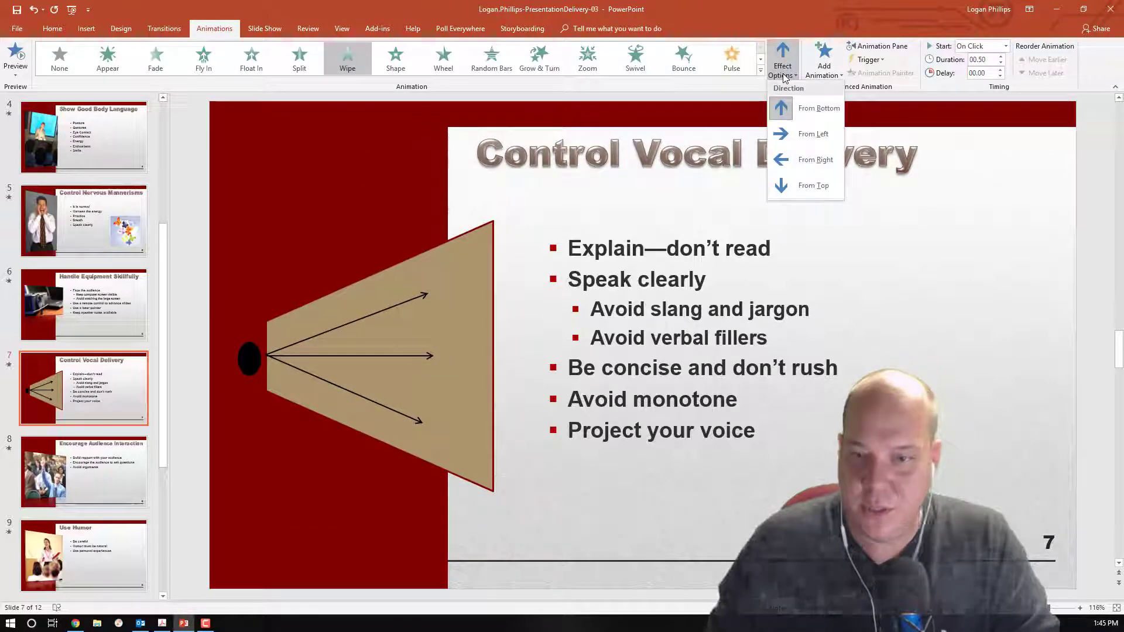
pyautogui.click(812, 134)
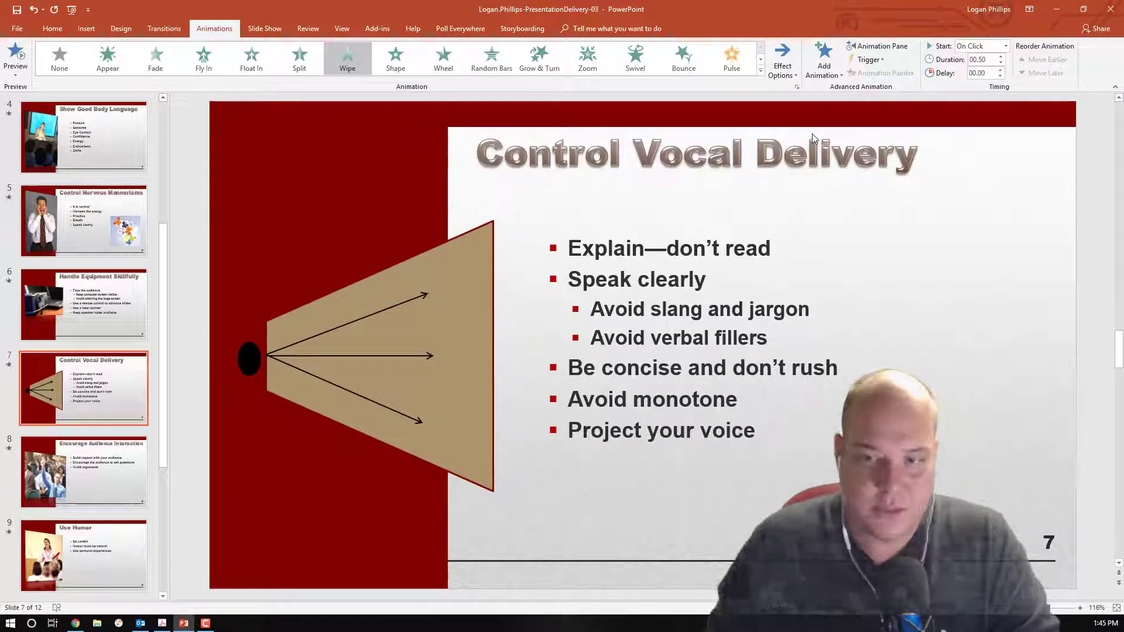
pyautogui.click(1006, 46)
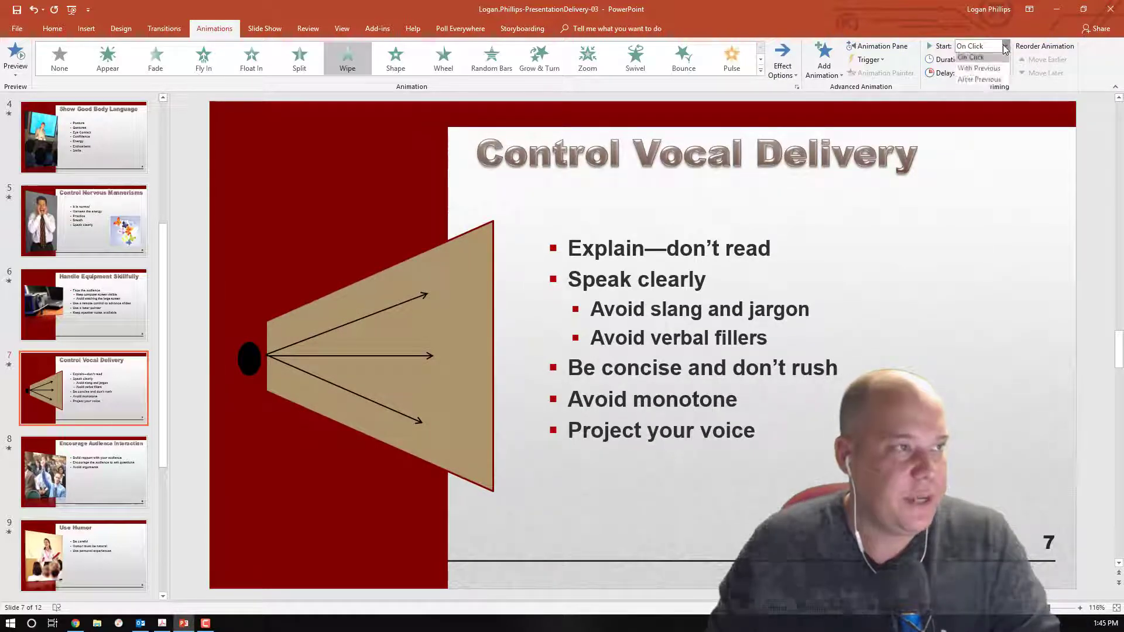
pyautogui.click(997, 81)
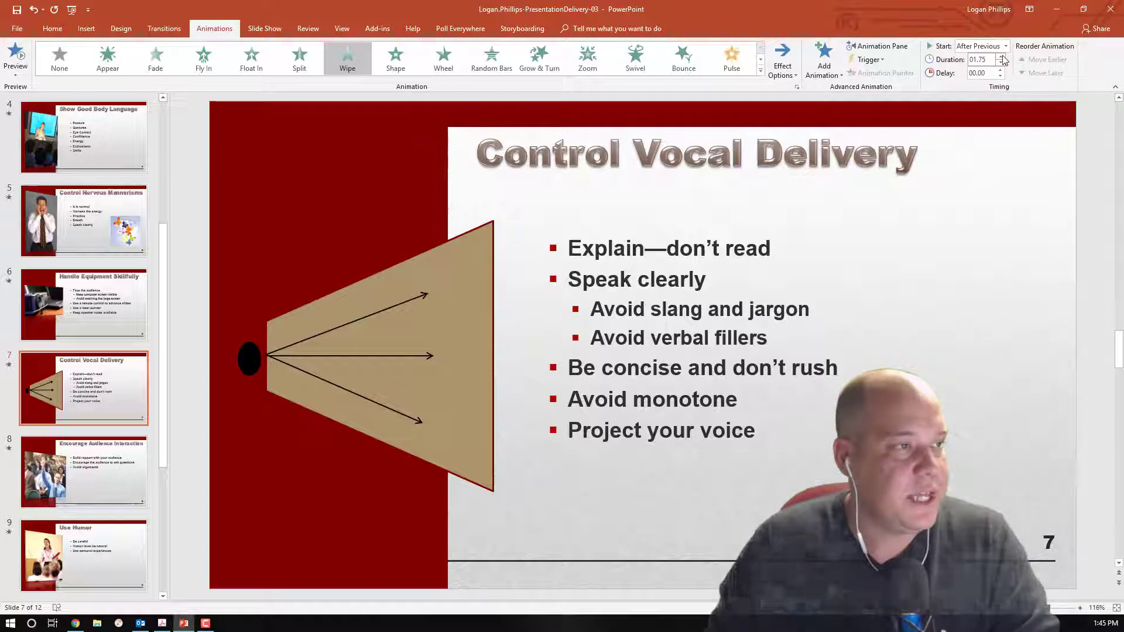
pyautogui.click(1001, 57)
pyautogui.click(1001, 57)
pyautogui.click(1001, 57)
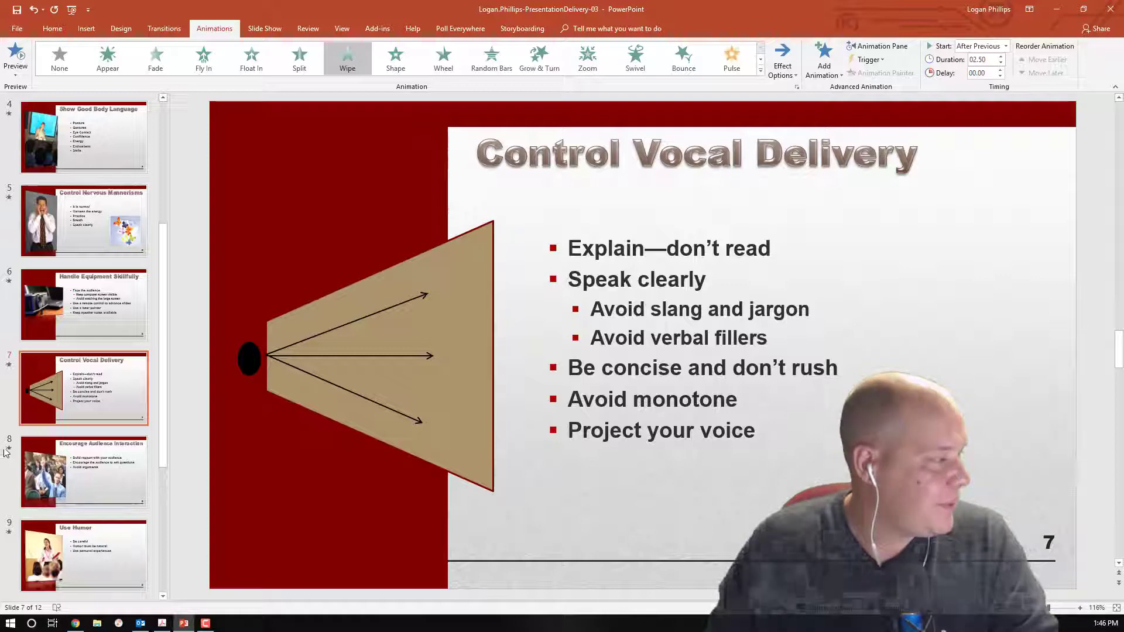
pyautogui.scroll(-5, 82, 351)
# Step: Give slide 11's 'Make it memorable' WordArt a Bounce entrance with a set sequence, starting After Previous
pyautogui.click(62, 444)
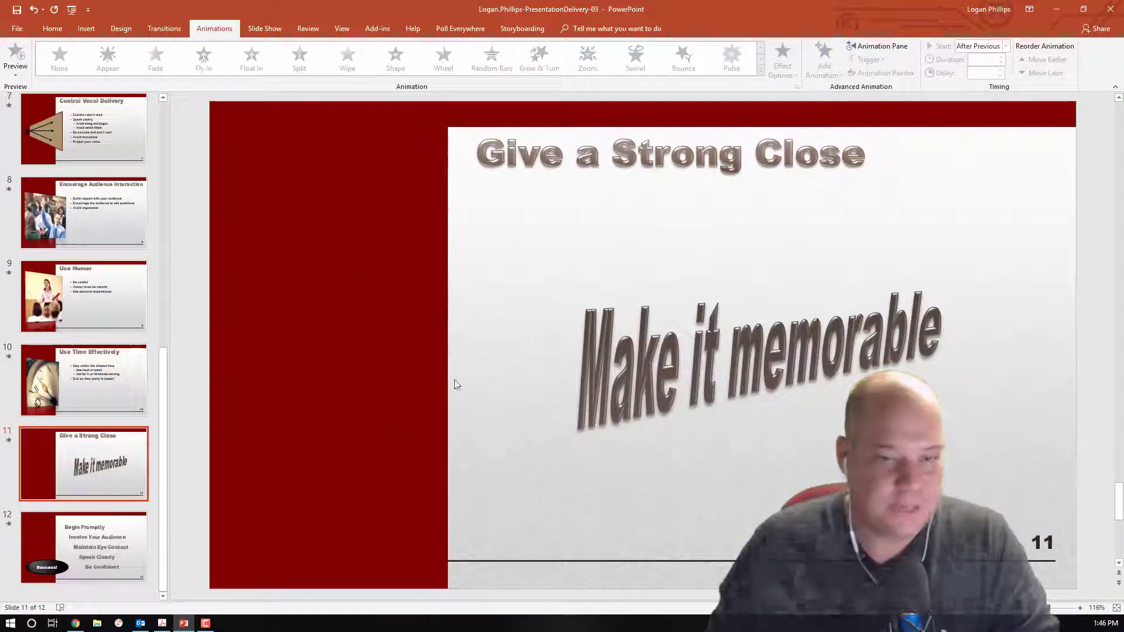
pyautogui.click(641, 295)
pyautogui.click(644, 291)
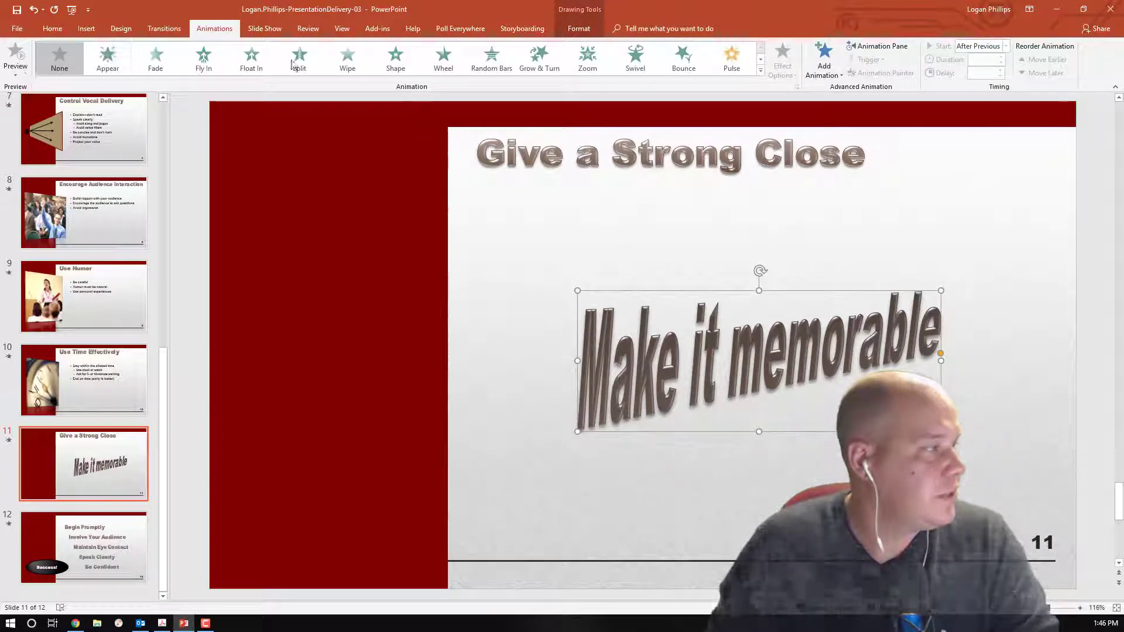
pyautogui.click(684, 59)
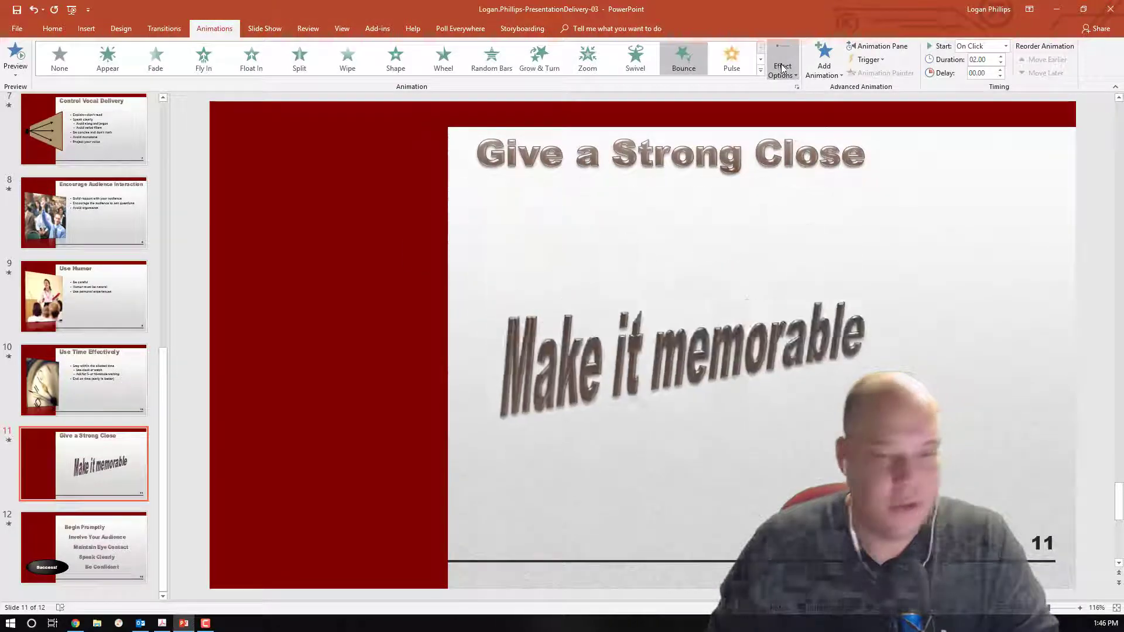
pyautogui.click(782, 68)
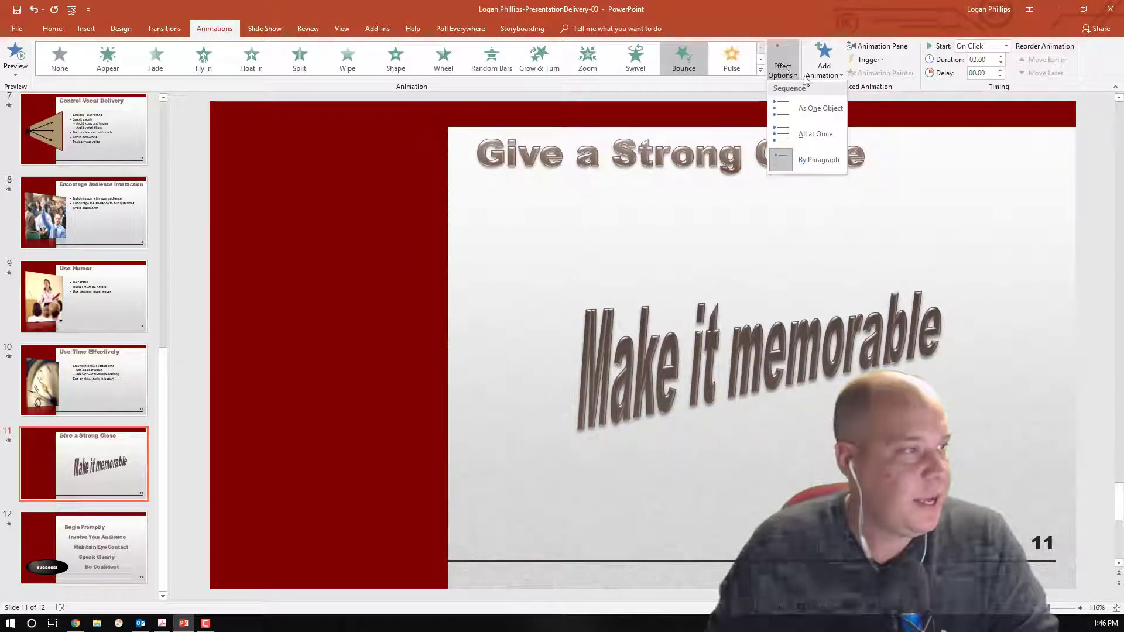
pyautogui.click(817, 111)
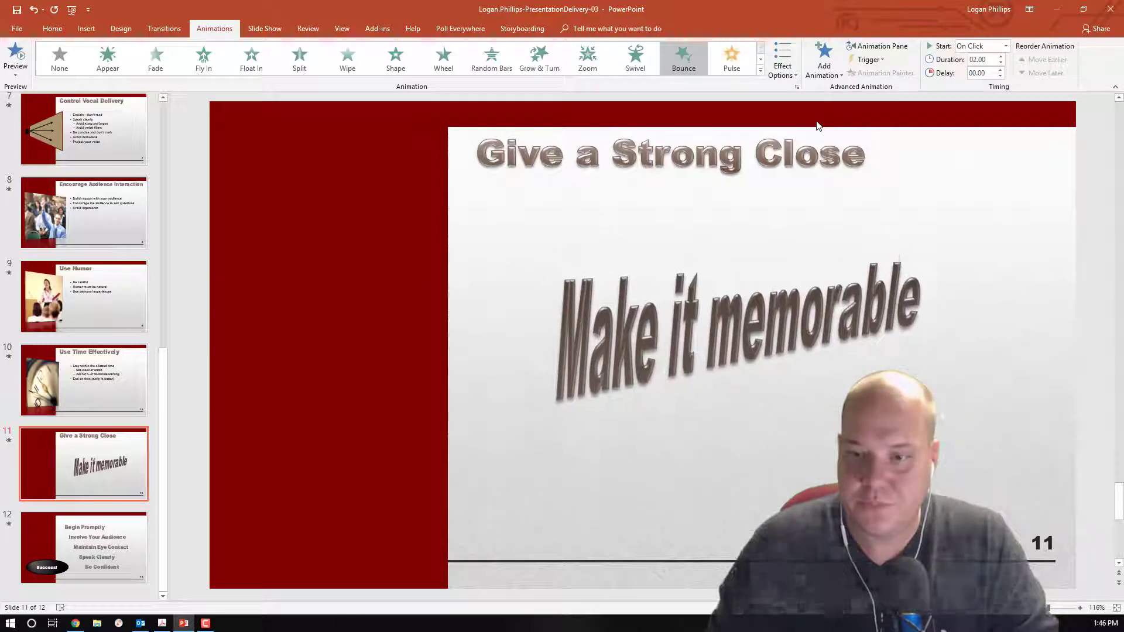
pyautogui.click(1006, 45)
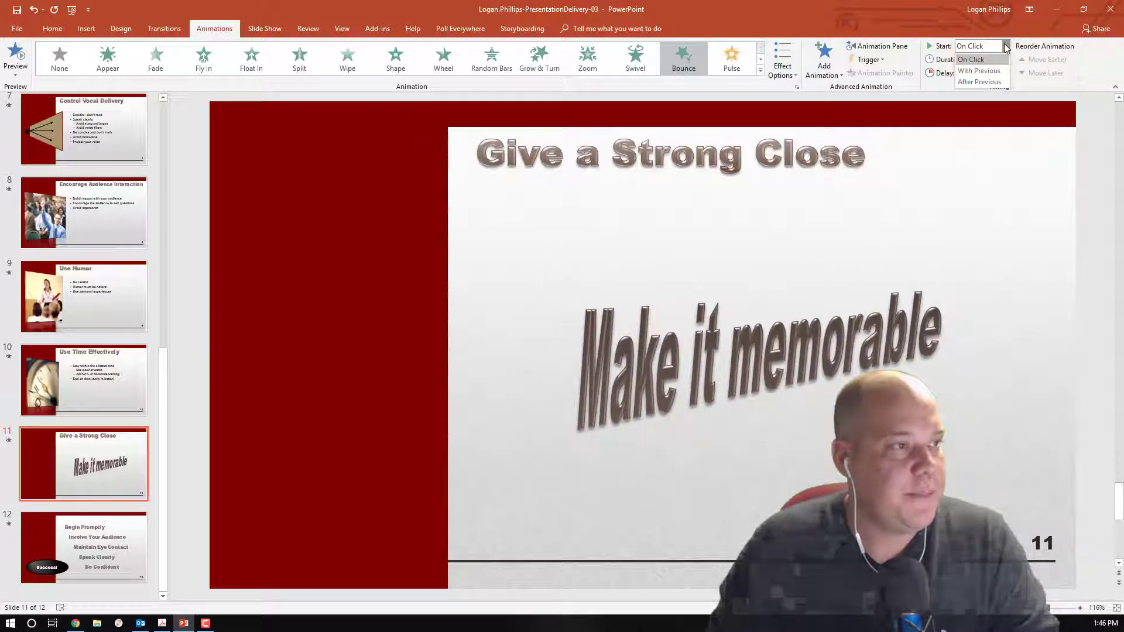
pyautogui.click(994, 82)
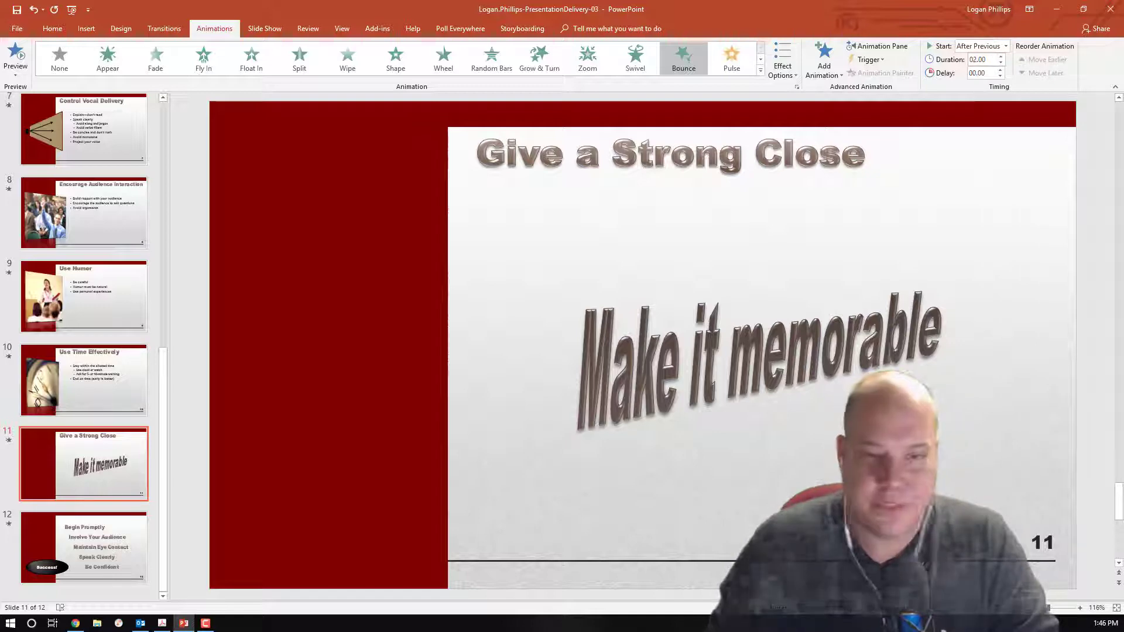
pyautogui.click(106, 533)
# Step: Give slide 12's Success! oval a Grow/Shrink emphasis, Both directions and Larger, starting After Previous
pyautogui.click(494, 523)
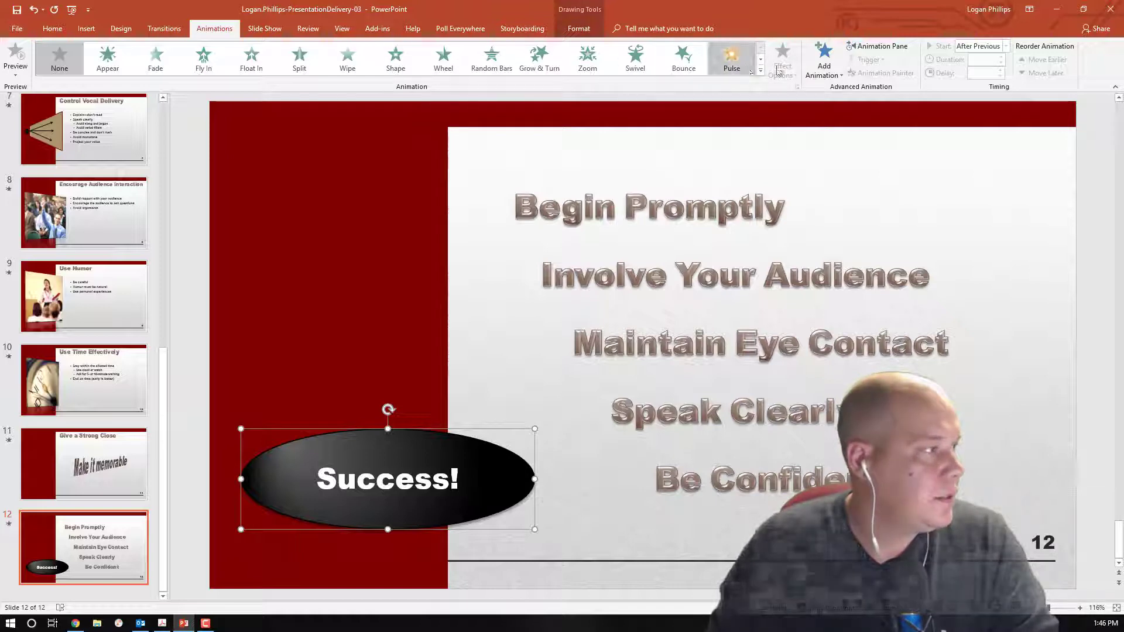
pyautogui.click(761, 69)
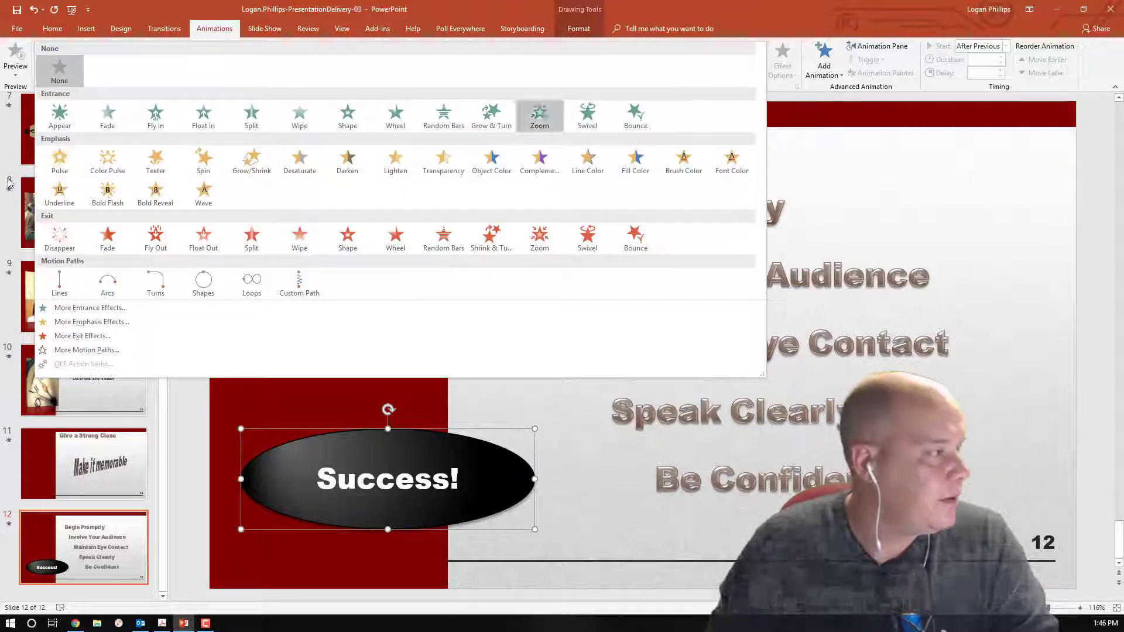
pyautogui.click(265, 169)
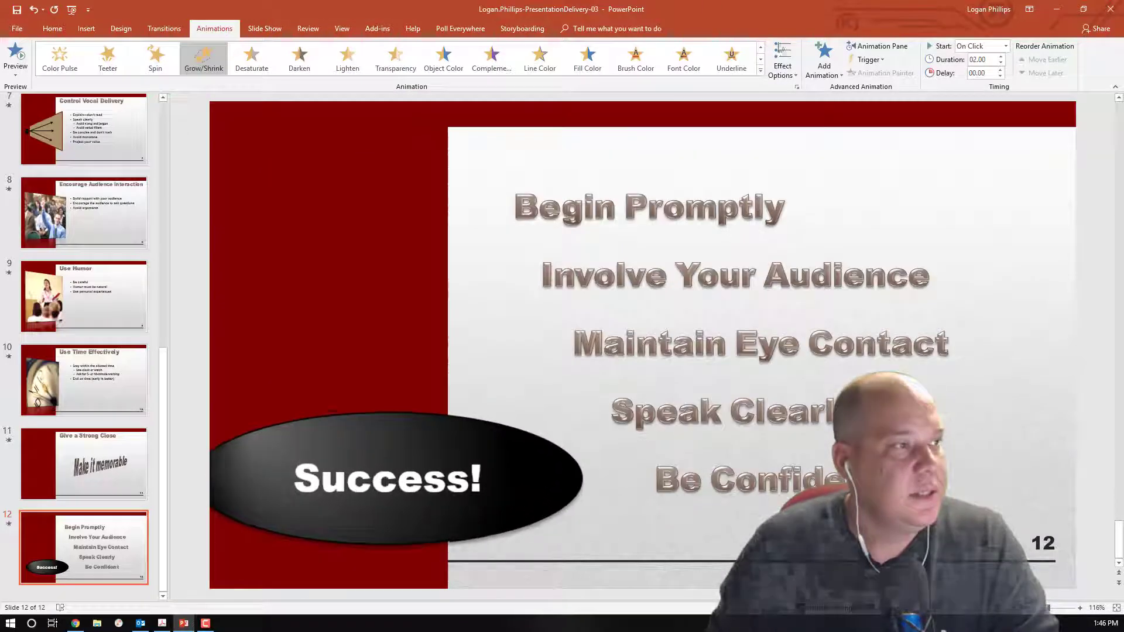
pyautogui.click(785, 67)
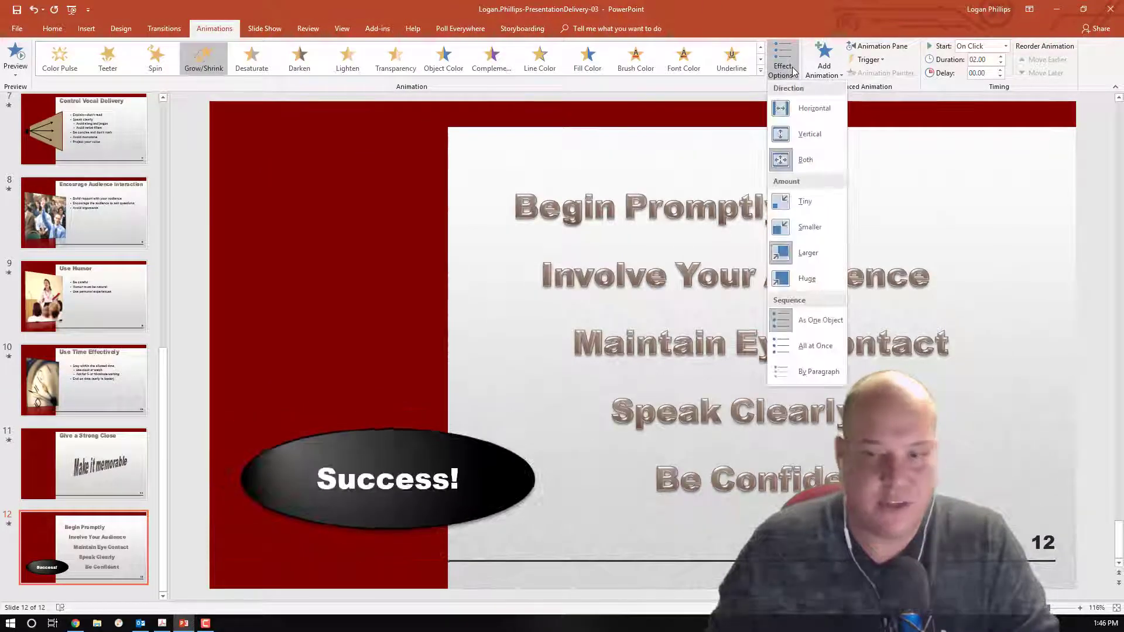
pyautogui.click(805, 160)
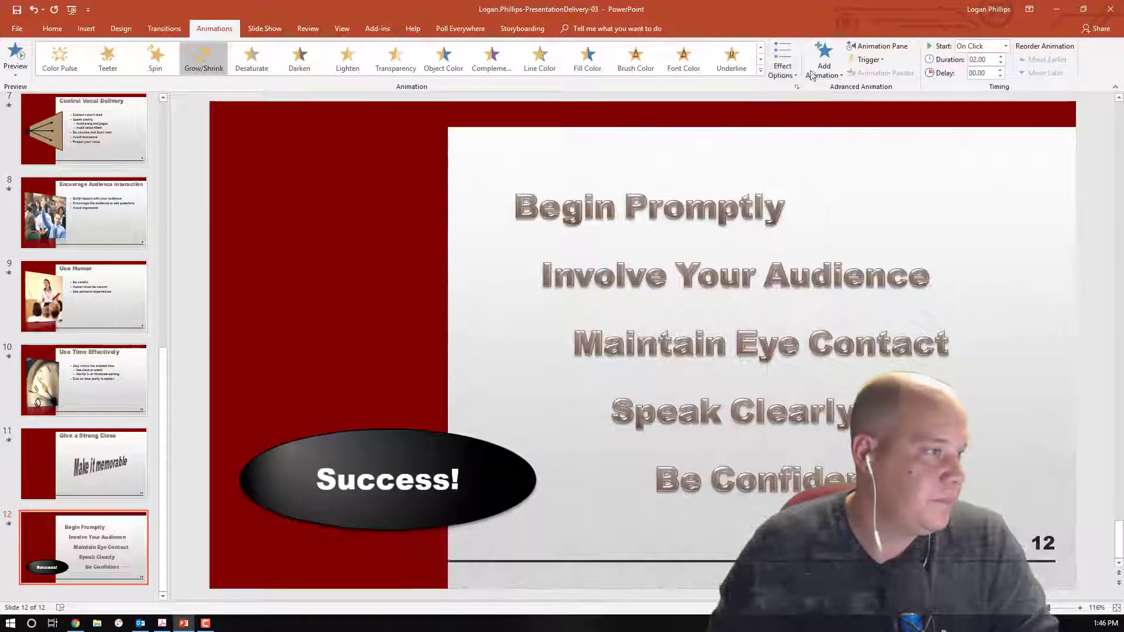
pyautogui.click(821, 64)
pyautogui.click(783, 68)
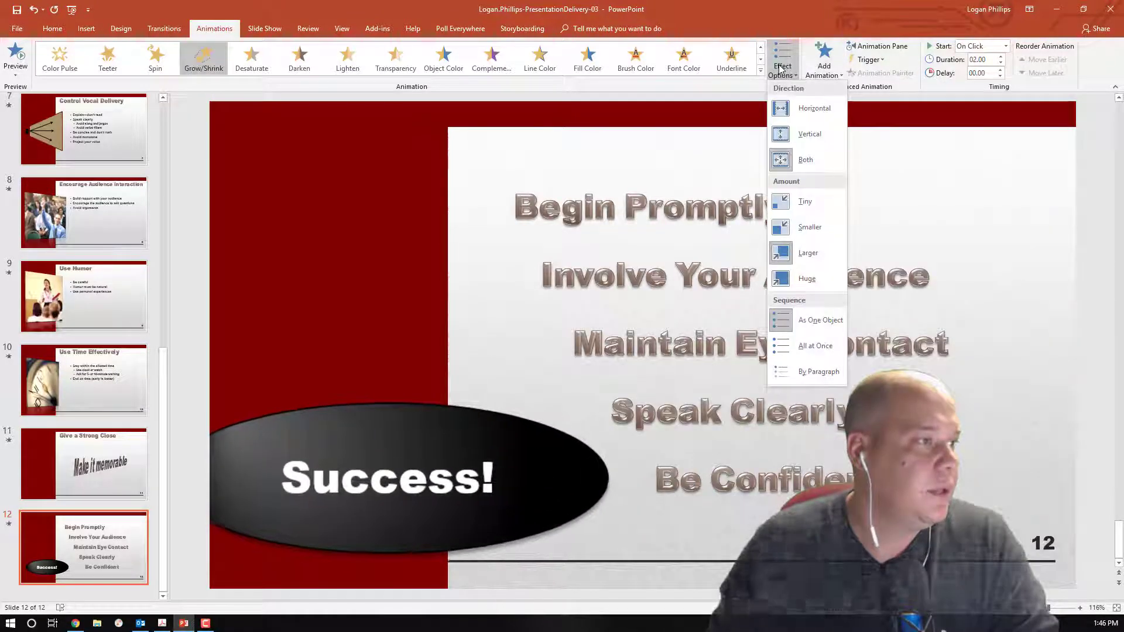
pyautogui.click(808, 252)
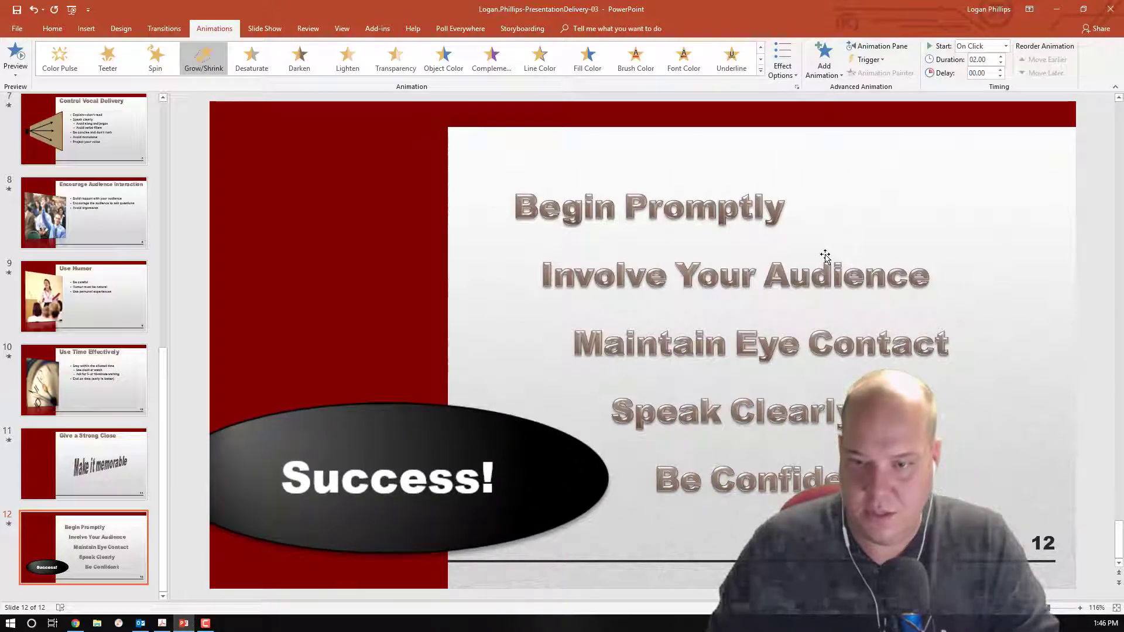
pyautogui.click(1006, 47)
pyautogui.click(996, 82)
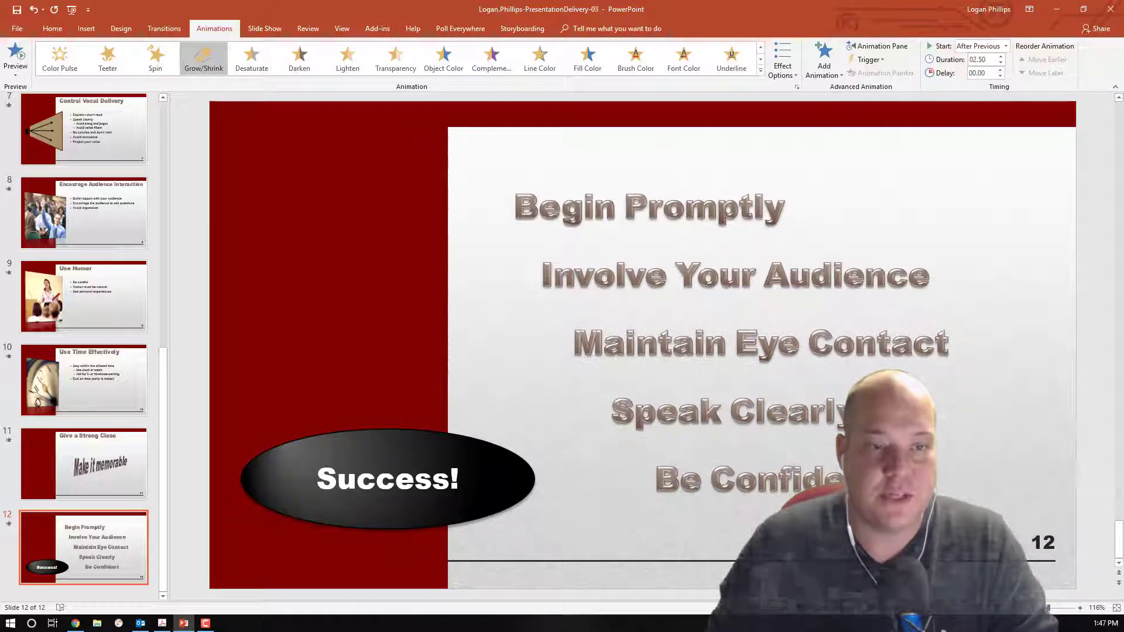
# Step: Bring up slide 2 and enlarge its speaker notes pane below the slide
pyautogui.hotkey('alt', 'Tab')
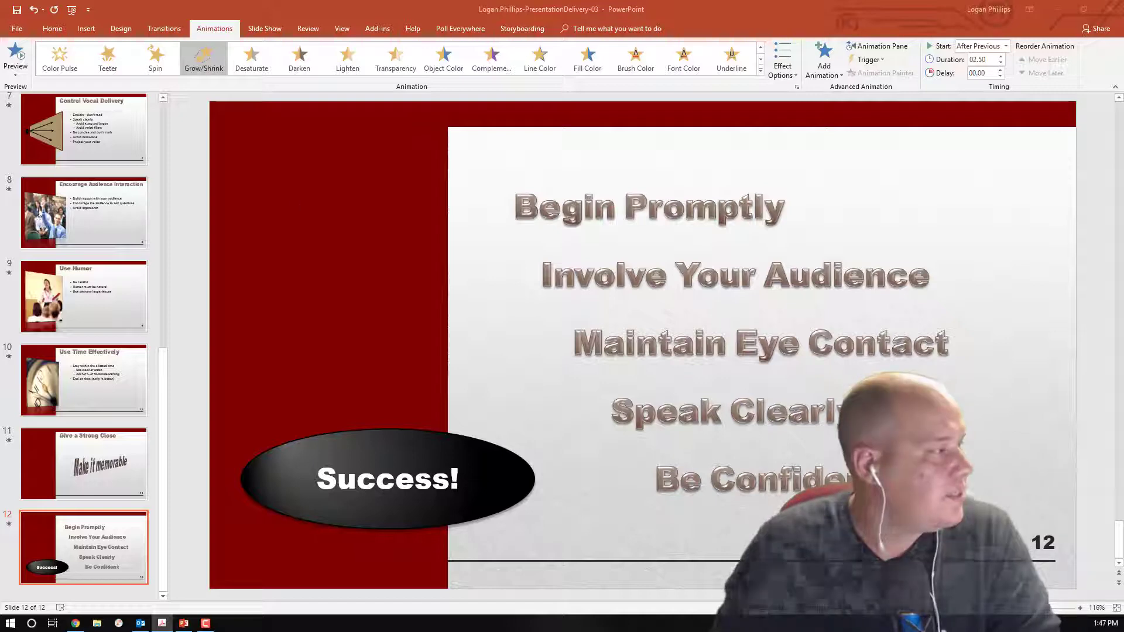
pyautogui.scroll(10, 82, 216)
pyautogui.click(100, 246)
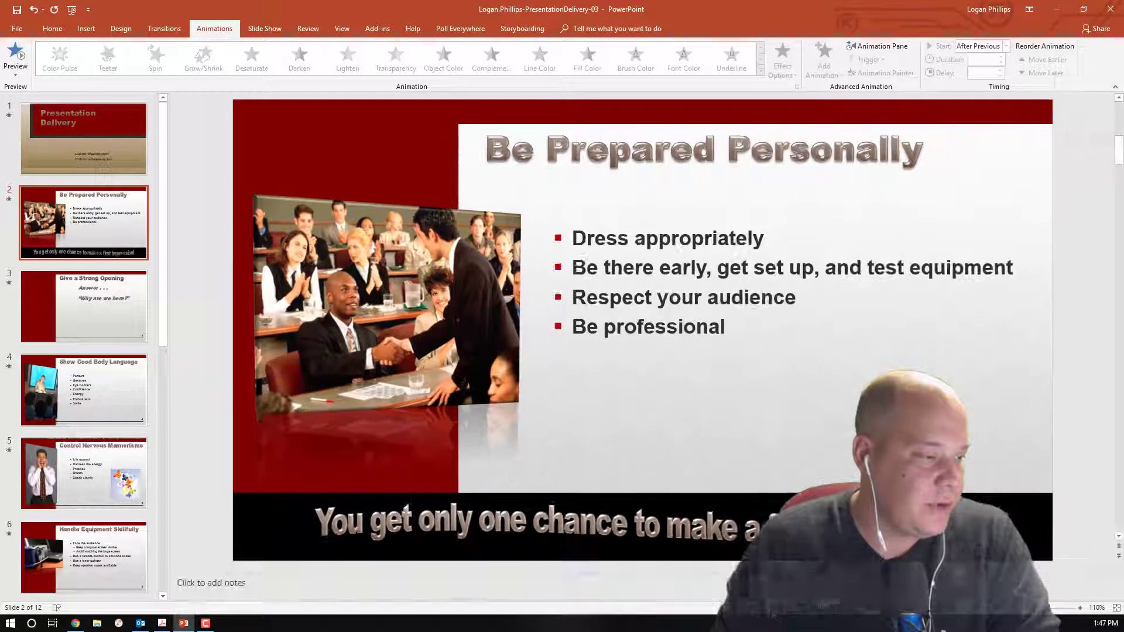
pyautogui.moveTo(741, 573); pyautogui.dragTo(740, 459)
# Step: Type slide 2's notes: 'Never underestimate the importance of a first impression' and 'If possible, welcome people as they arrive…'
pyautogui.click(548, 527)
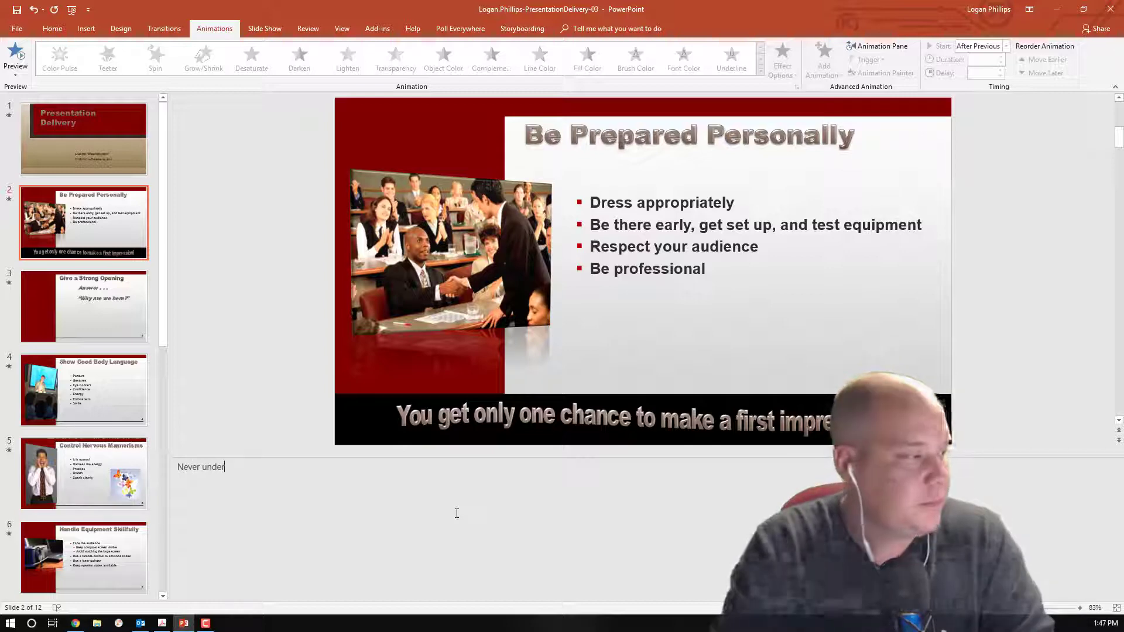
pyautogui.write('Never underestimate the importance of a firs')
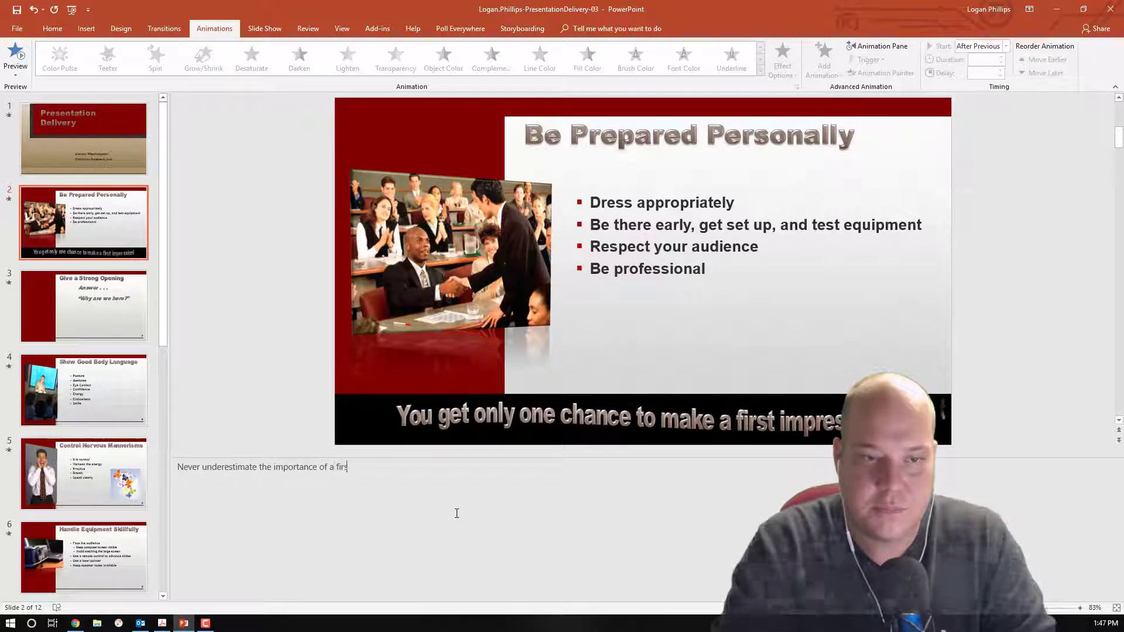
pyautogui.write('t impression ')
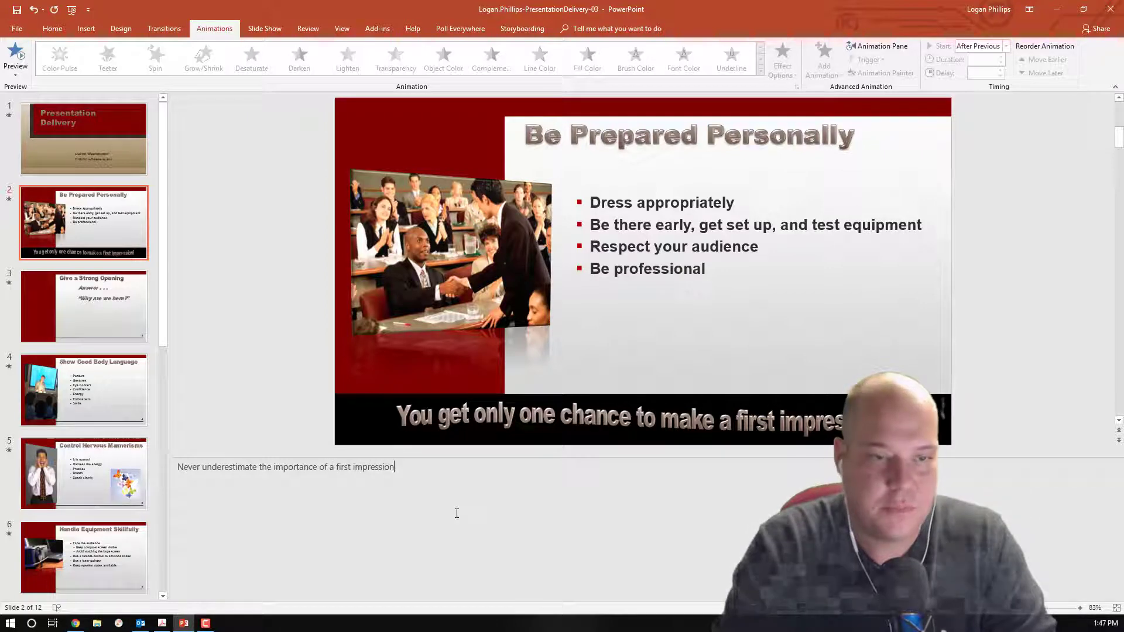
pyautogui.write('If possible, welcome peoploe')
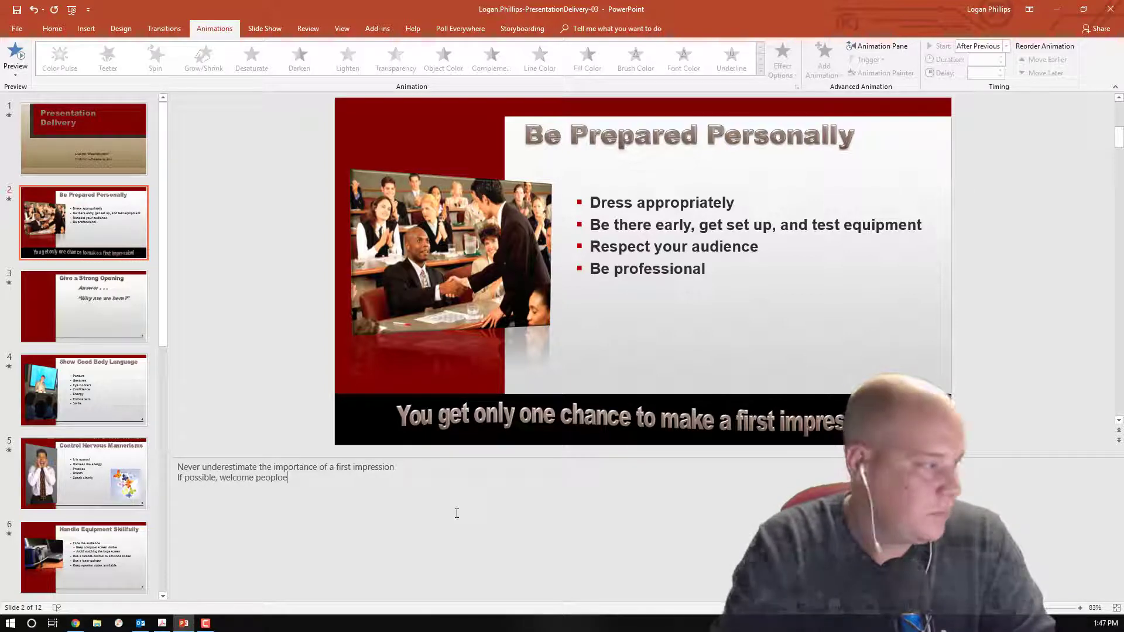
pyautogui.press('BackSpace')
pyautogui.press('BackSpace')
pyautogui.write('e as ')
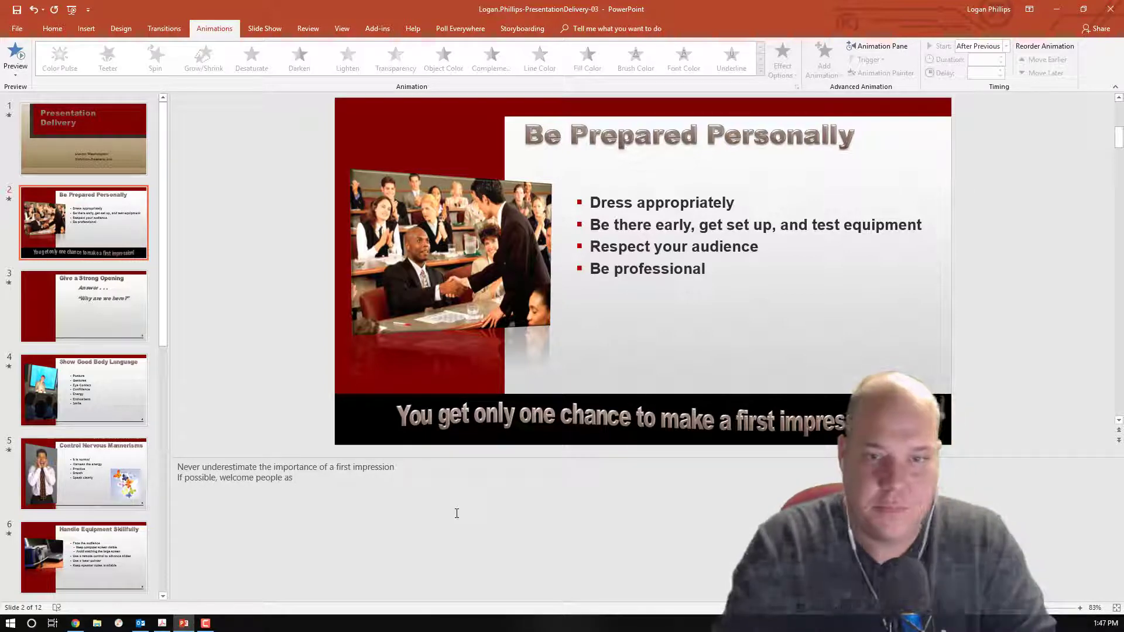
pyautogui.write('they arrrive')
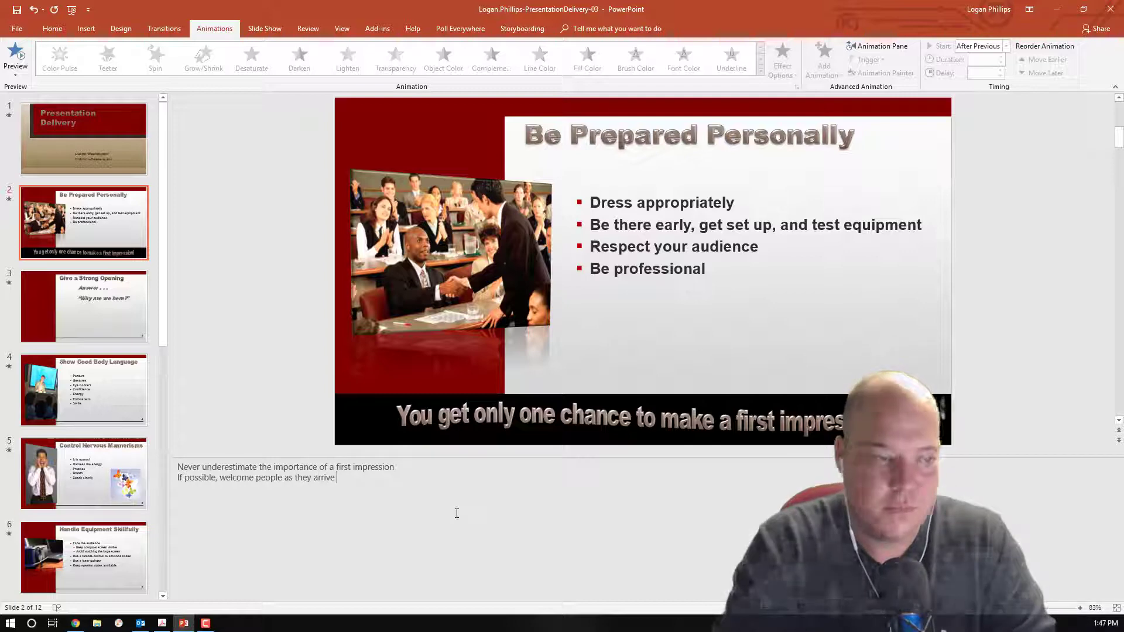
pyautogui.write(' for your presentation')
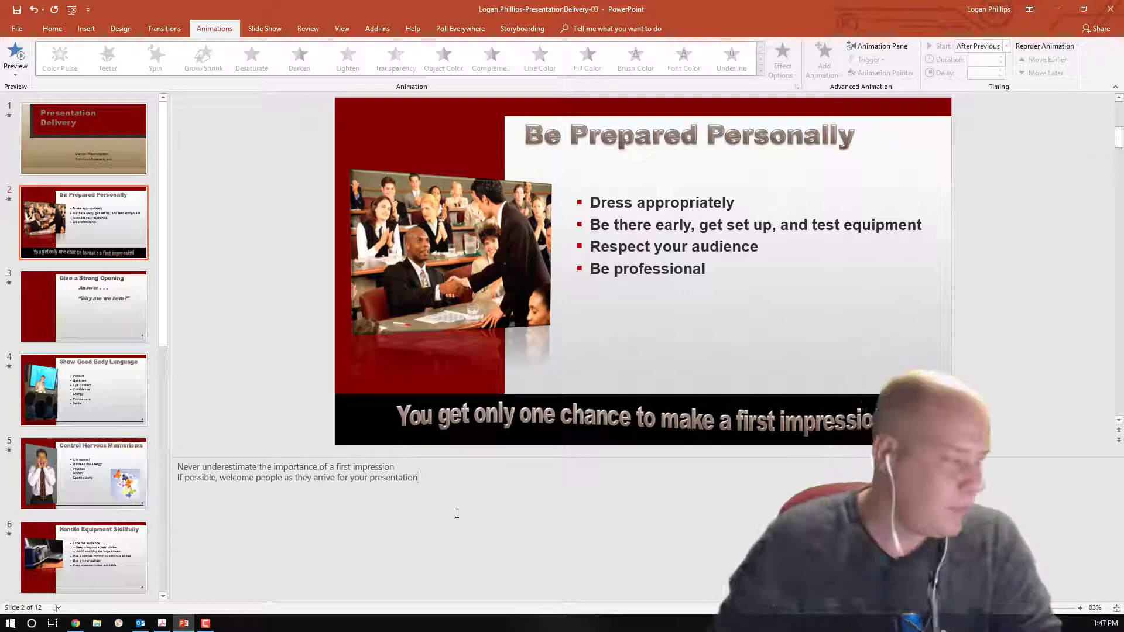
# Step: Open slide 9, Use Humor, in Notes Page view
pyautogui.scroll(-3, 110, 453)
pyautogui.scroll(-4, 109, 454)
pyautogui.click(106, 427)
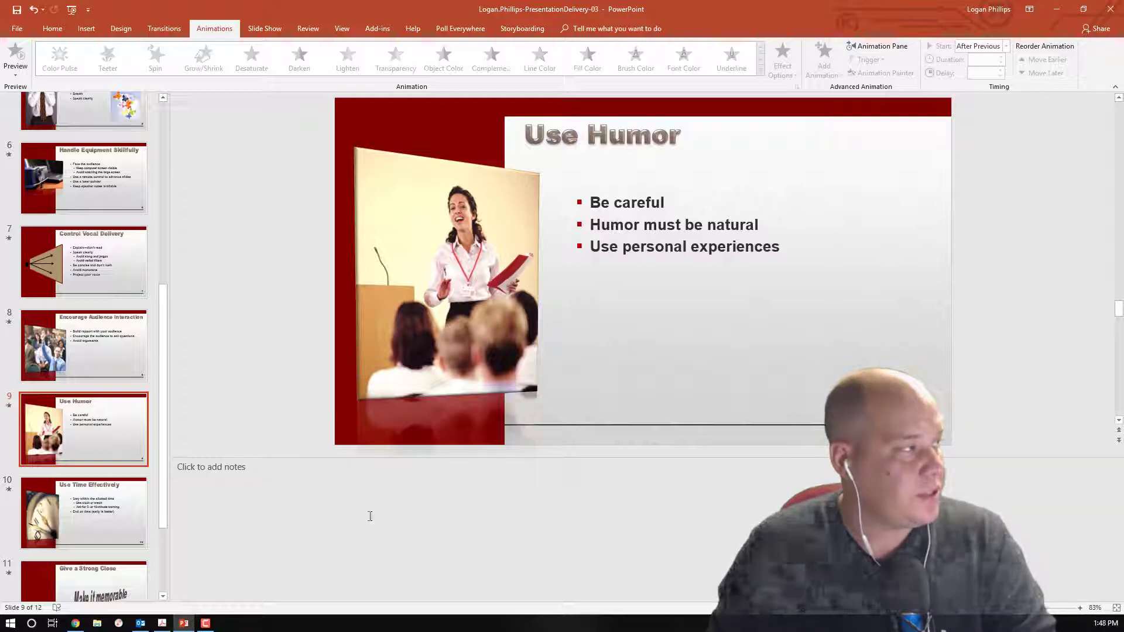
pyautogui.click(339, 37)
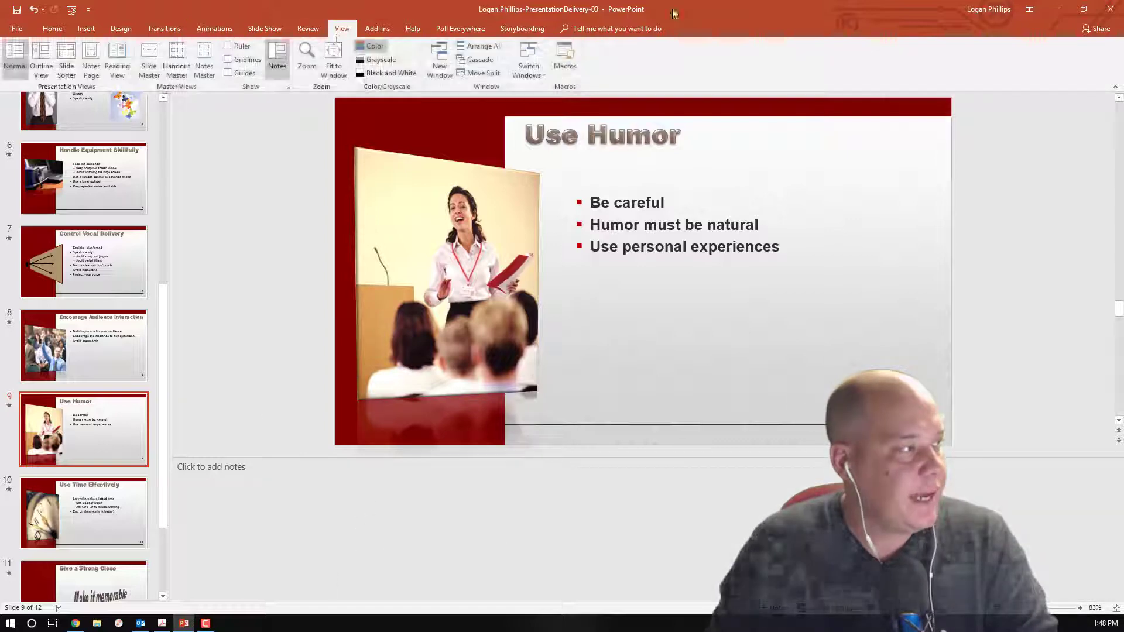
pyautogui.click(100, 69)
# Step: Type slide 9's notes: 'Be careful with how you use humor', 'Use humor only if it is appropriate', 'Avoid jokes—you could unintentionally offend someone'
pyautogui.click(580, 449)
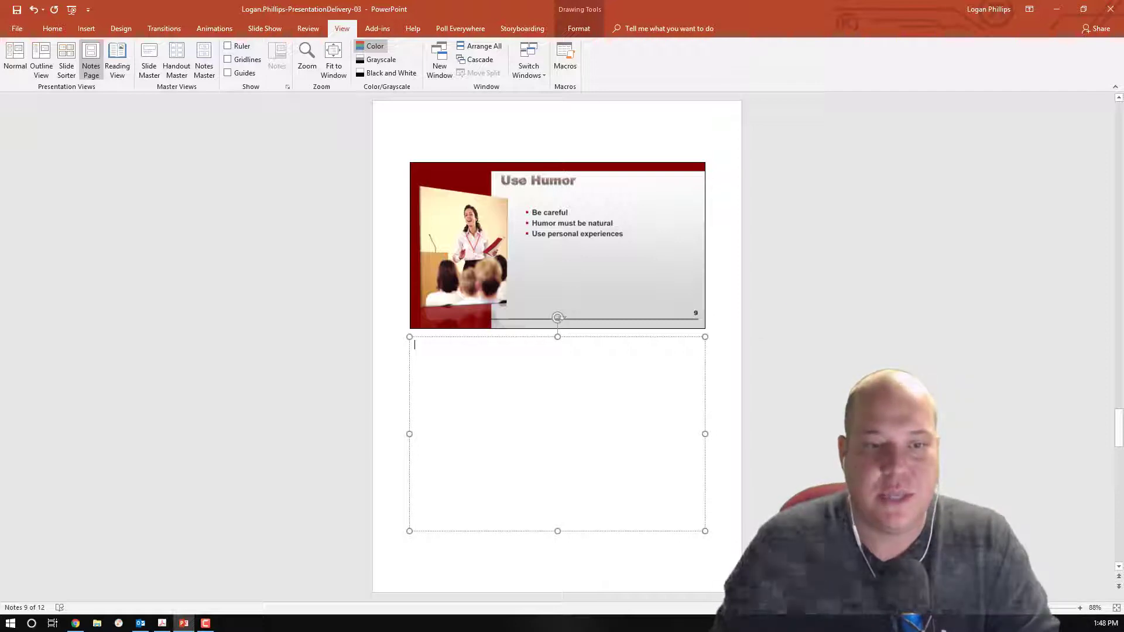
pyautogui.write('Be ca')
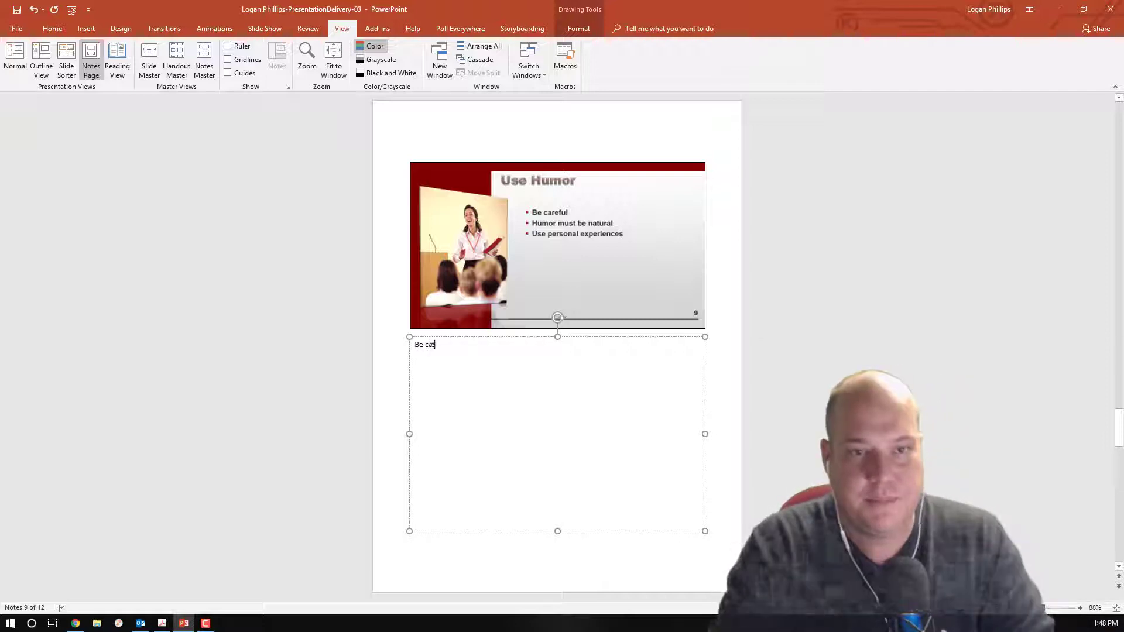
pyautogui.write('reful with how you')
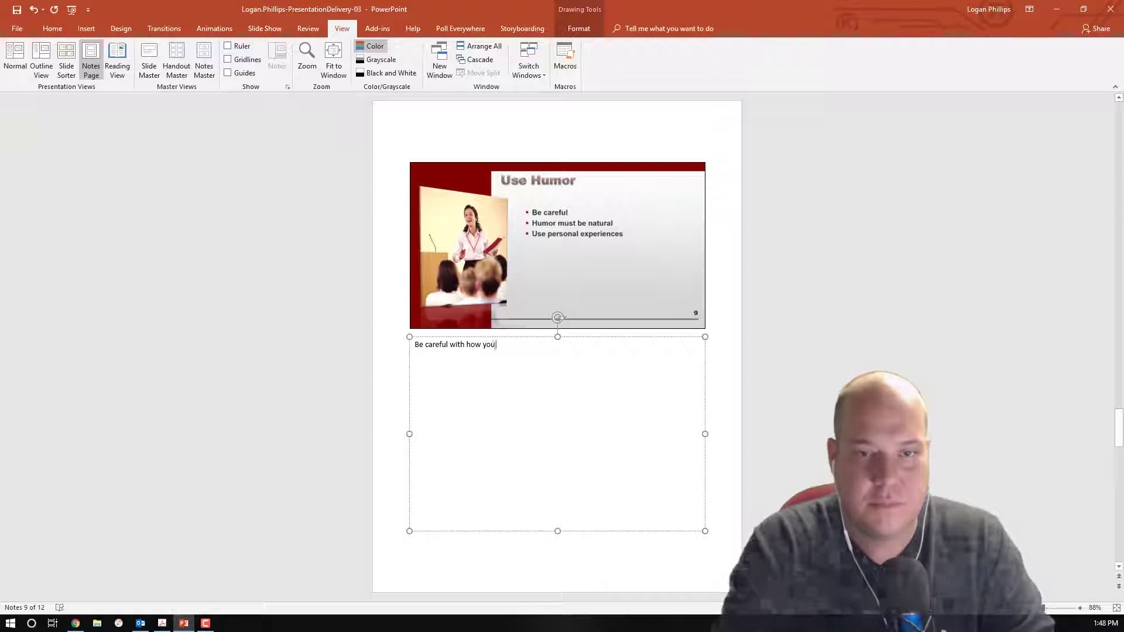
pyautogui.write(' use humrpr')
pyautogui.press('Return')
pyautogui.write('Use ')
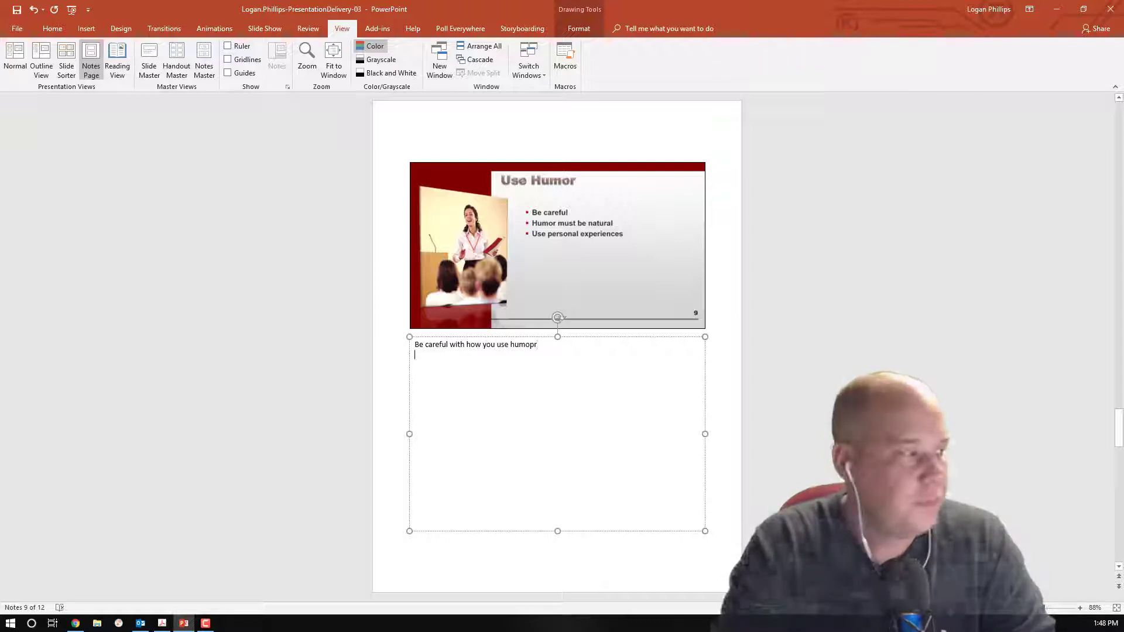
pyautogui.write('humor')
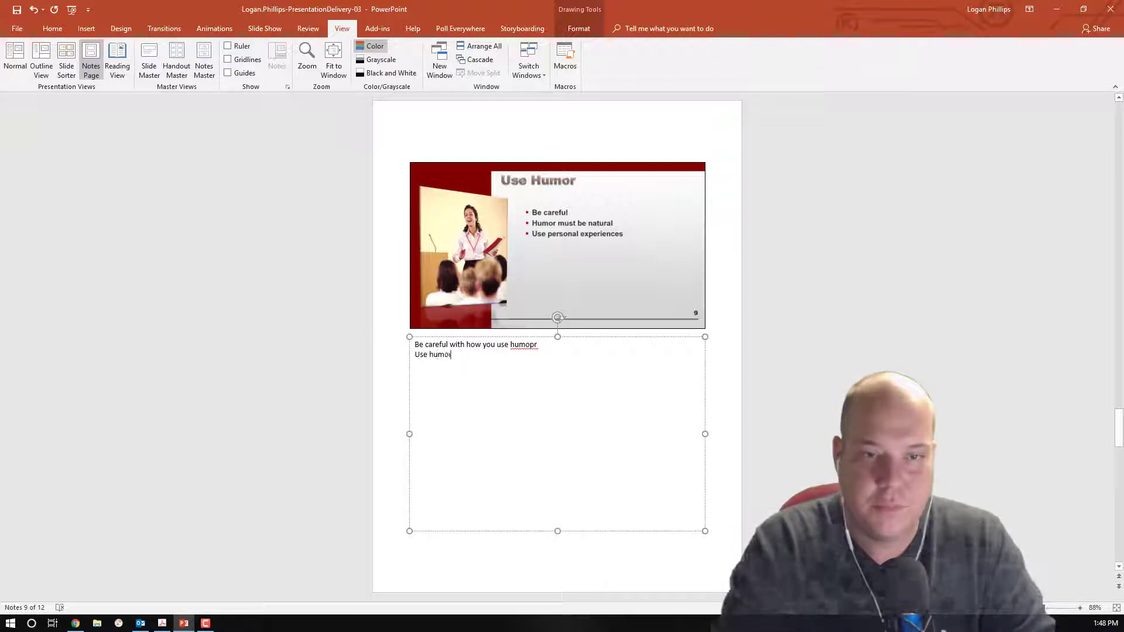
pyautogui.write(' only if it is ap')
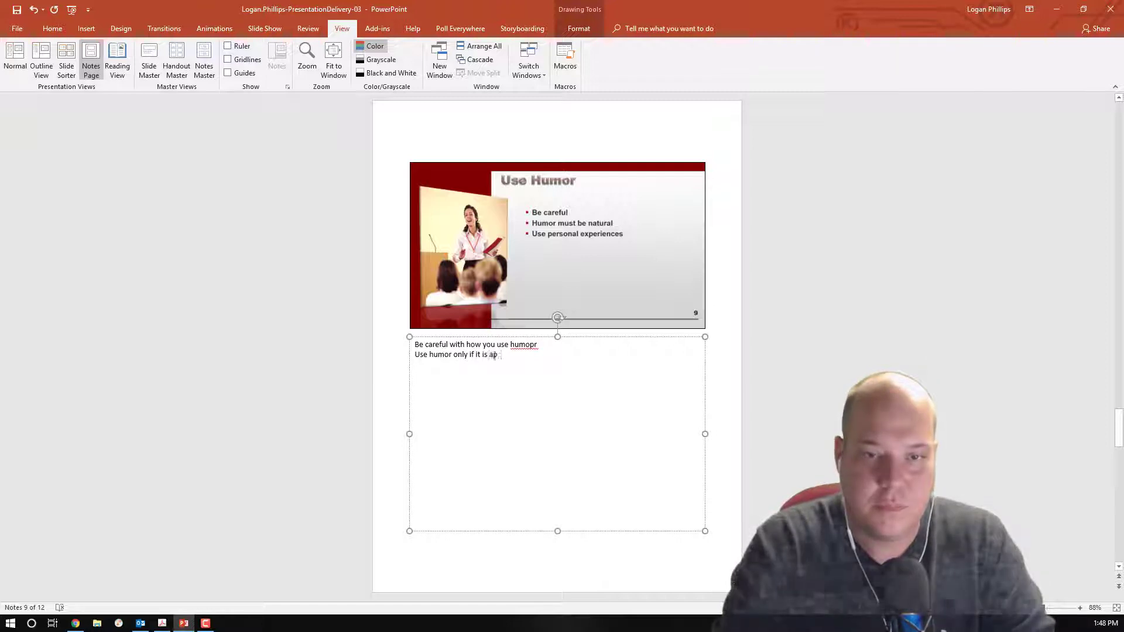
pyautogui.write('propriate ')
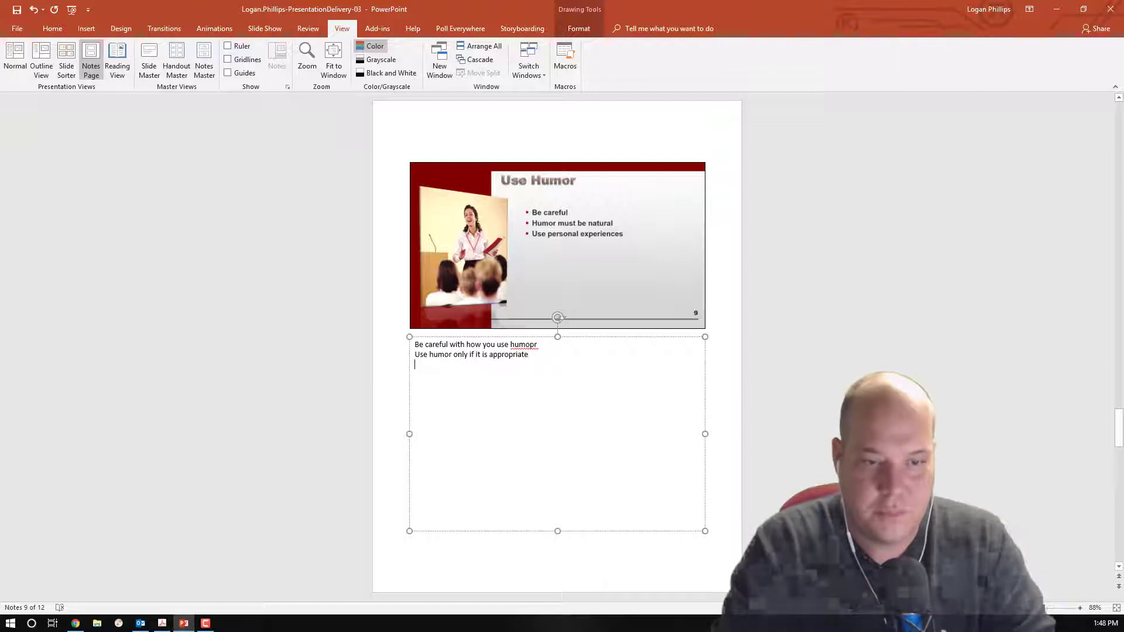
pyautogui.write('Avoid jojes')
pyautogui.press('BackSpace')
pyautogui.press('BackSpace')
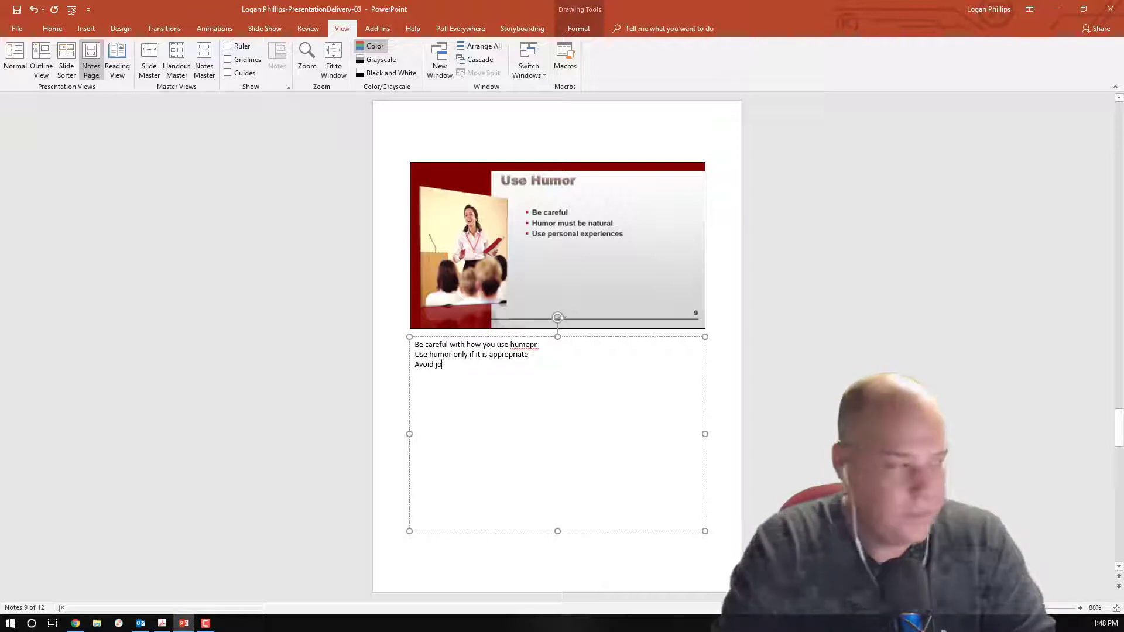
pyautogui.write('es')
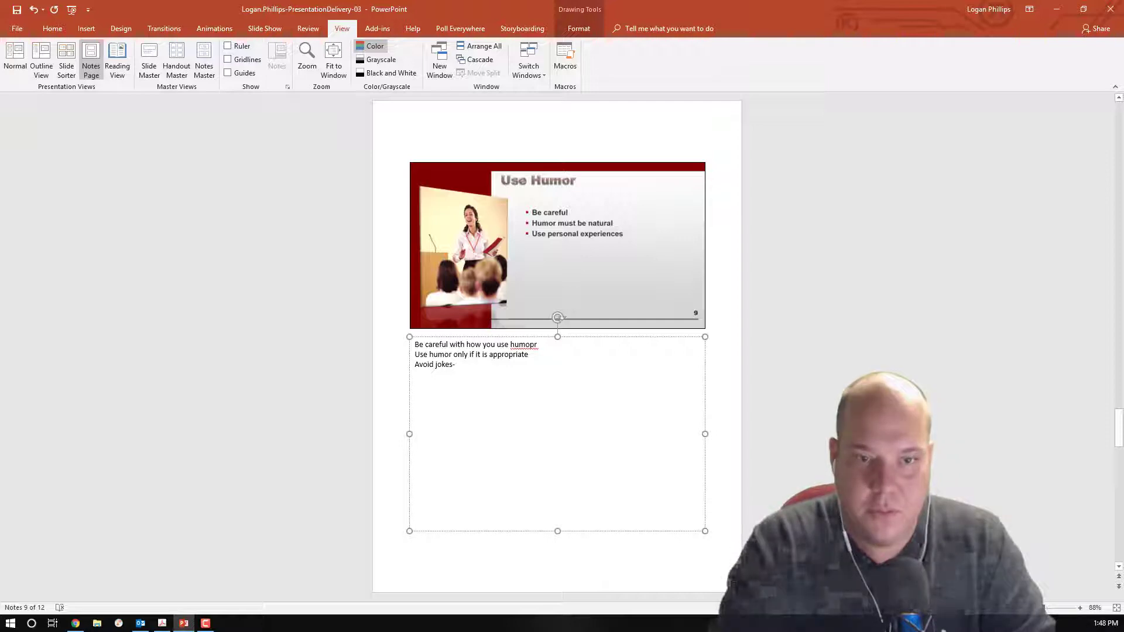
pyautogui.write('-you cou')
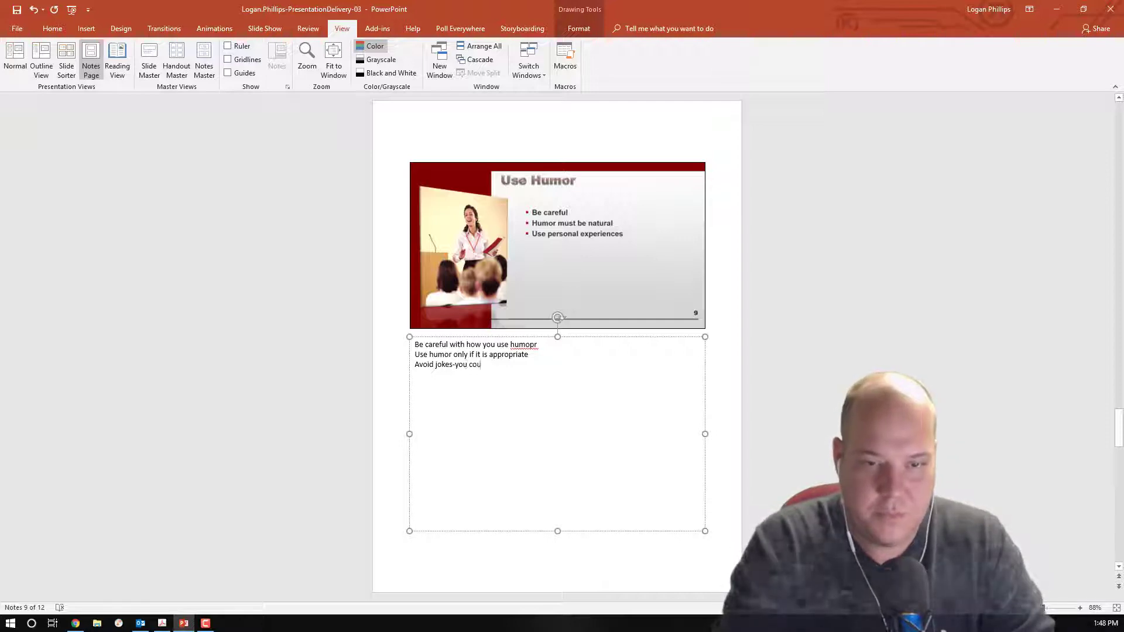
pyautogui.write('ld nun')
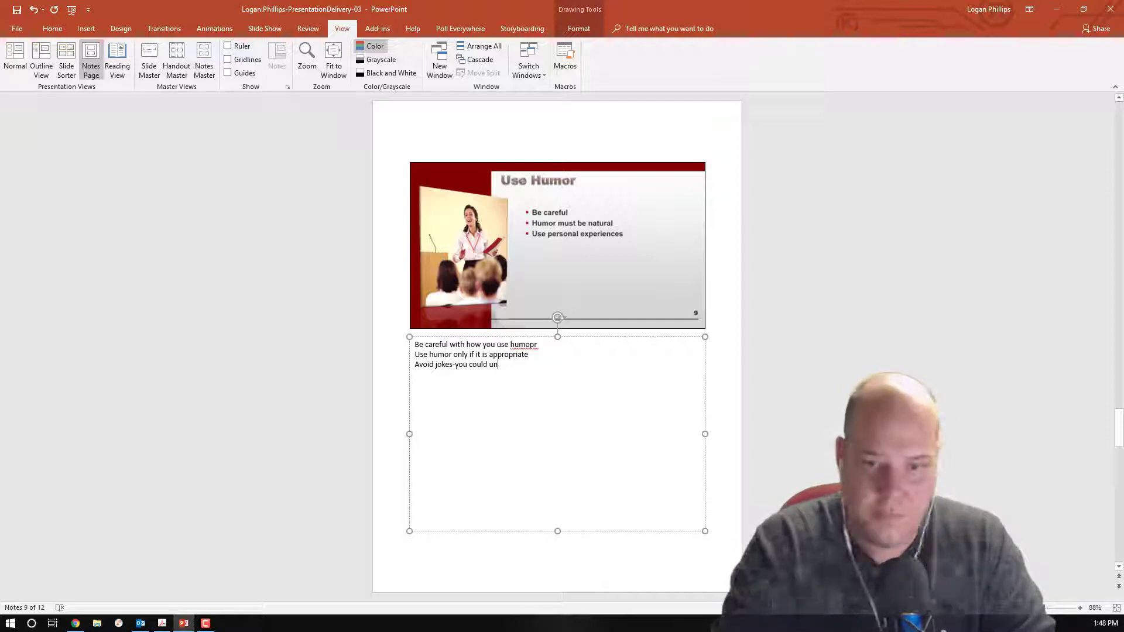
pyautogui.write('intentia')
pyautogui.write('onally ')
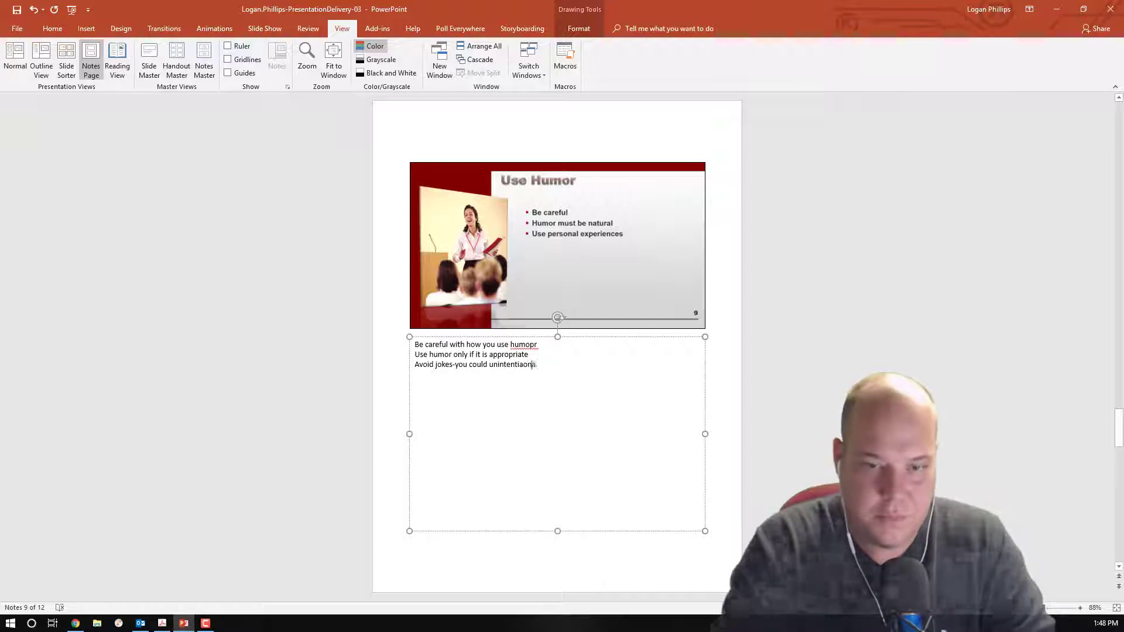
pyautogui.write('offend someone')
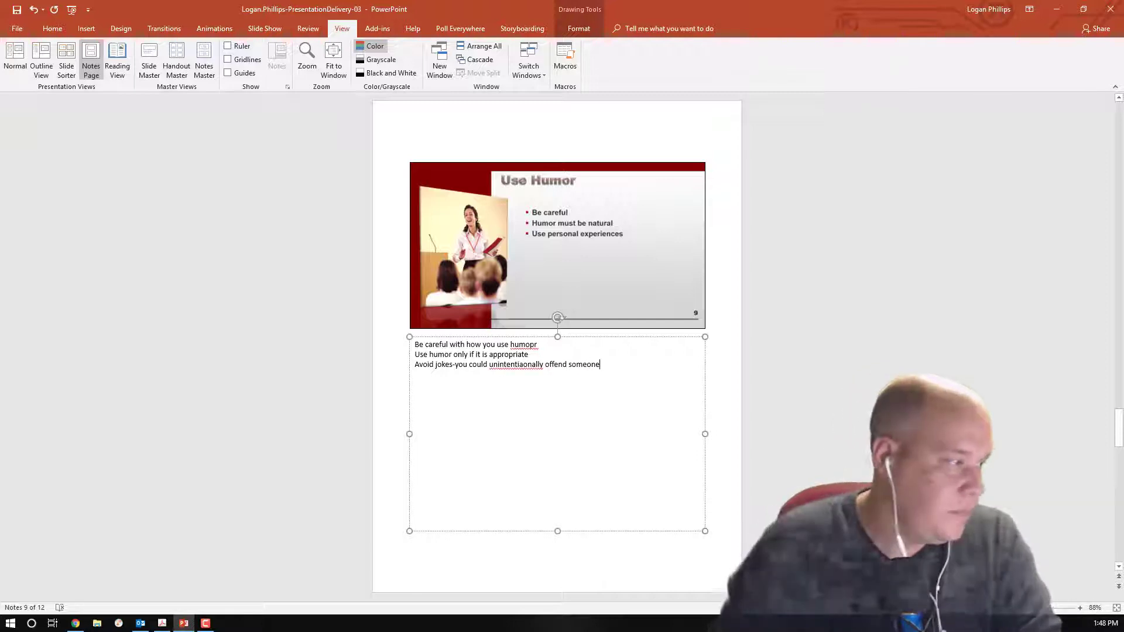
# Step: Correct the misspellings to 'unintentionally' and 'humor' using spelling suggestions
pyautogui.rightClick(520, 366)
pyautogui.click(564, 375)
pyautogui.rightClick(523, 346)
pyautogui.click(556, 355)
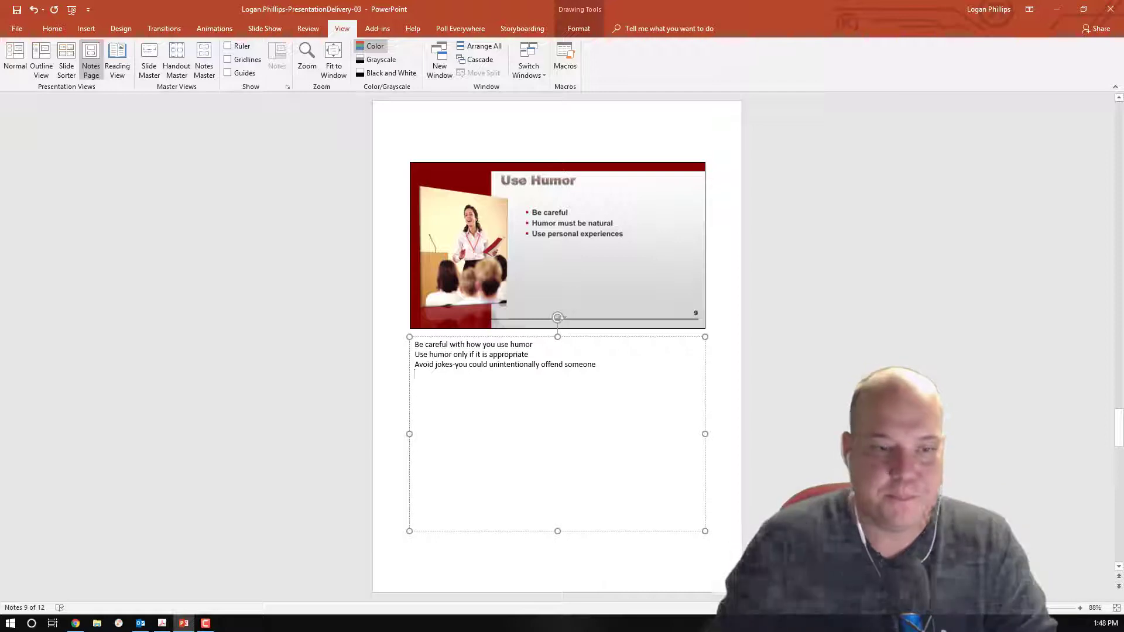
# Step: Add the line 'Humor works best when it fits the presentation and seems natural'
pyautogui.write('Humpo')
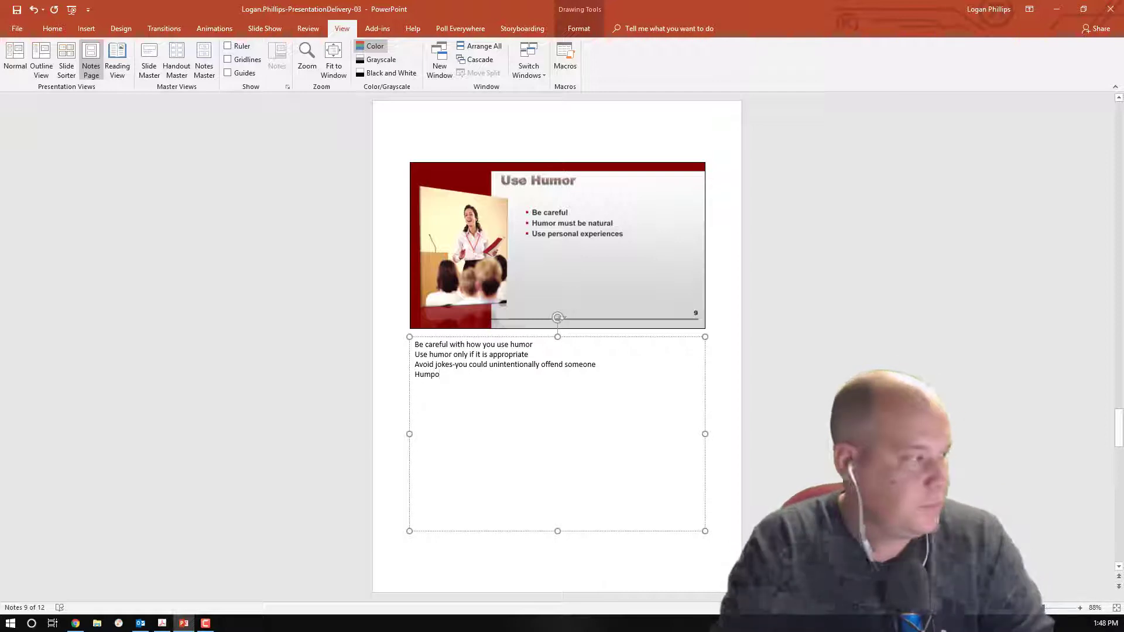
pyautogui.press('BackSpace')
pyautogui.press('BackSpace')
pyautogui.write('or Works best w')
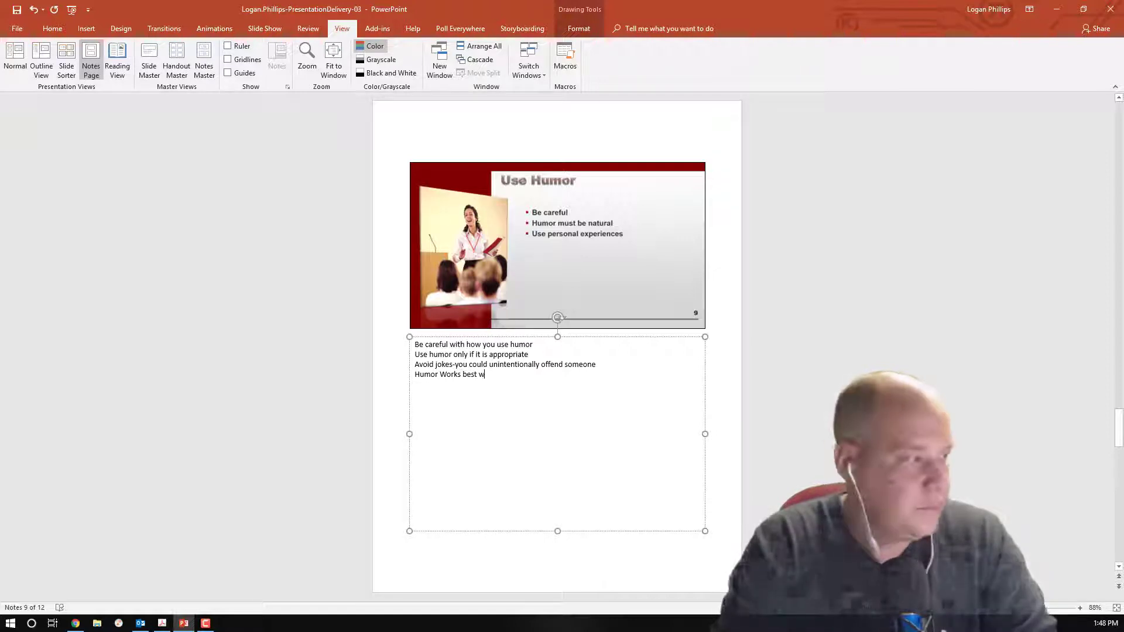
pyautogui.press('BackSpace')
pyautogui.press('BackSpace')
pyautogui.press('BackSpace')
pyautogui.press('BackSpace')
pyautogui.press('BackSpace')
pyautogui.press('BackSpace')
pyautogui.press('BackSpace')
pyautogui.press('BackSpace')
pyautogui.press('BackSpace')
pyautogui.press('BackSpace')
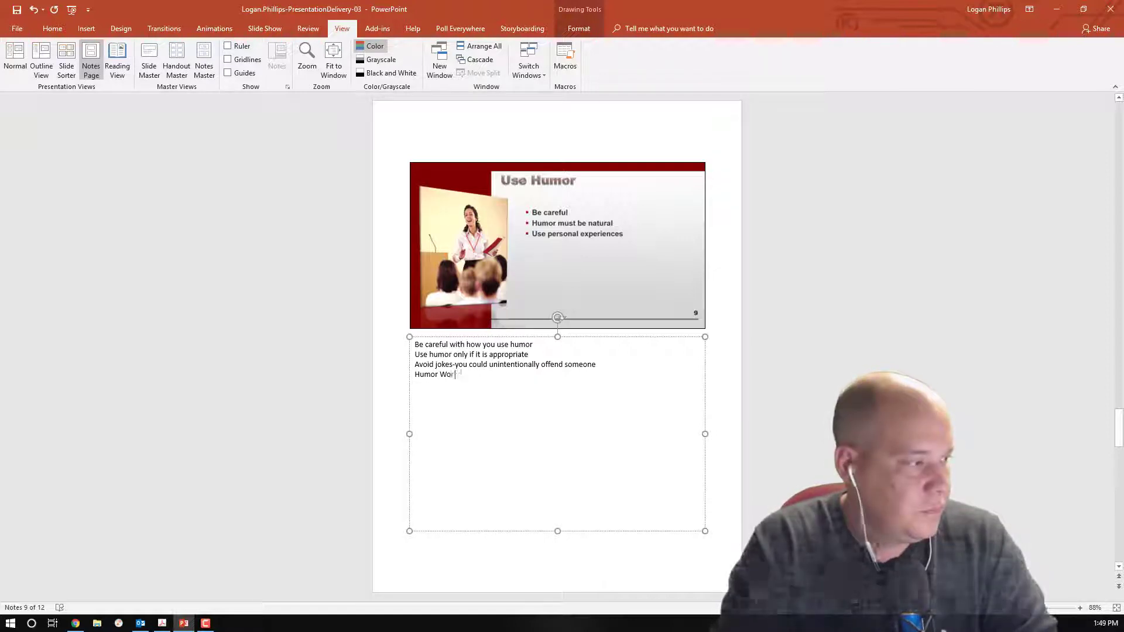
pyautogui.press('BackSpace')
pyautogui.write('works best when it f')
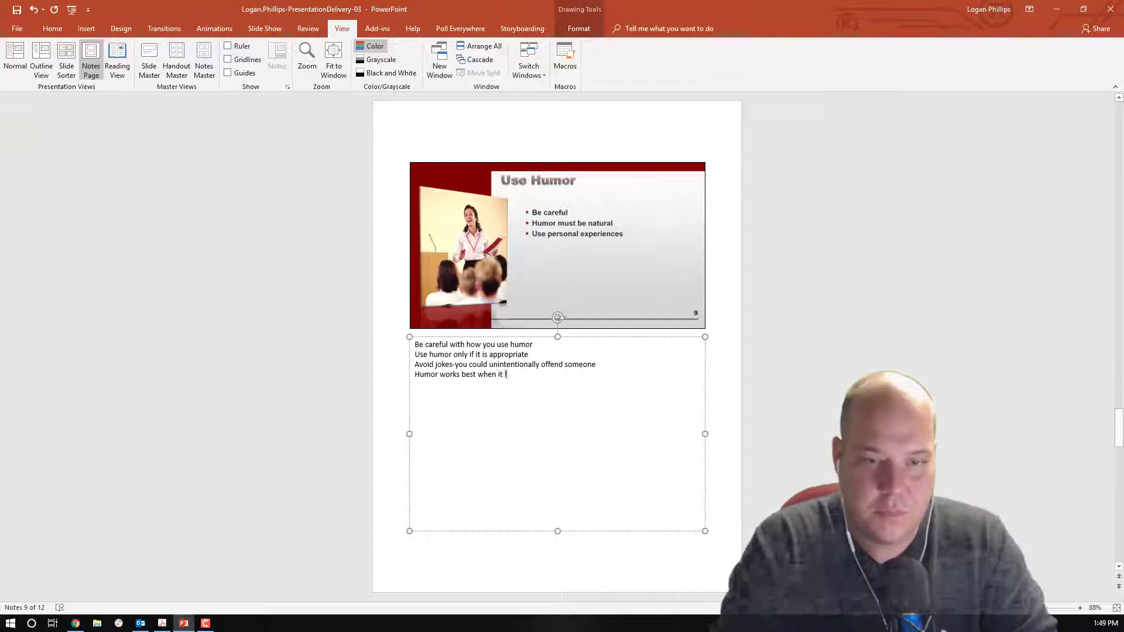
pyautogui.write('its the presentat')
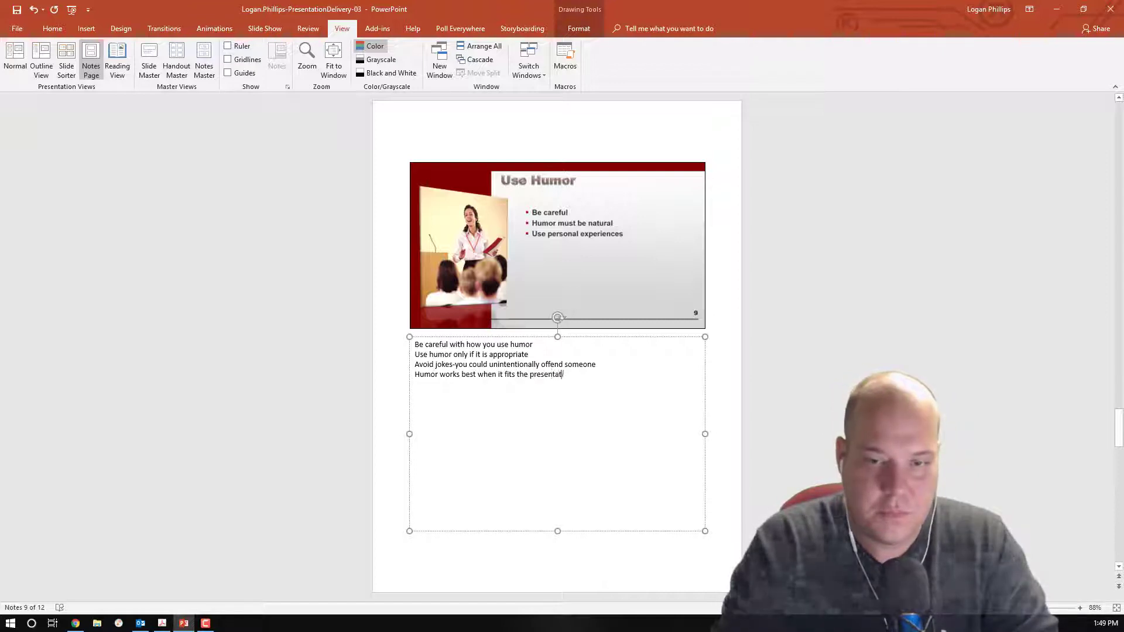
pyautogui.write('ion and seems natural')
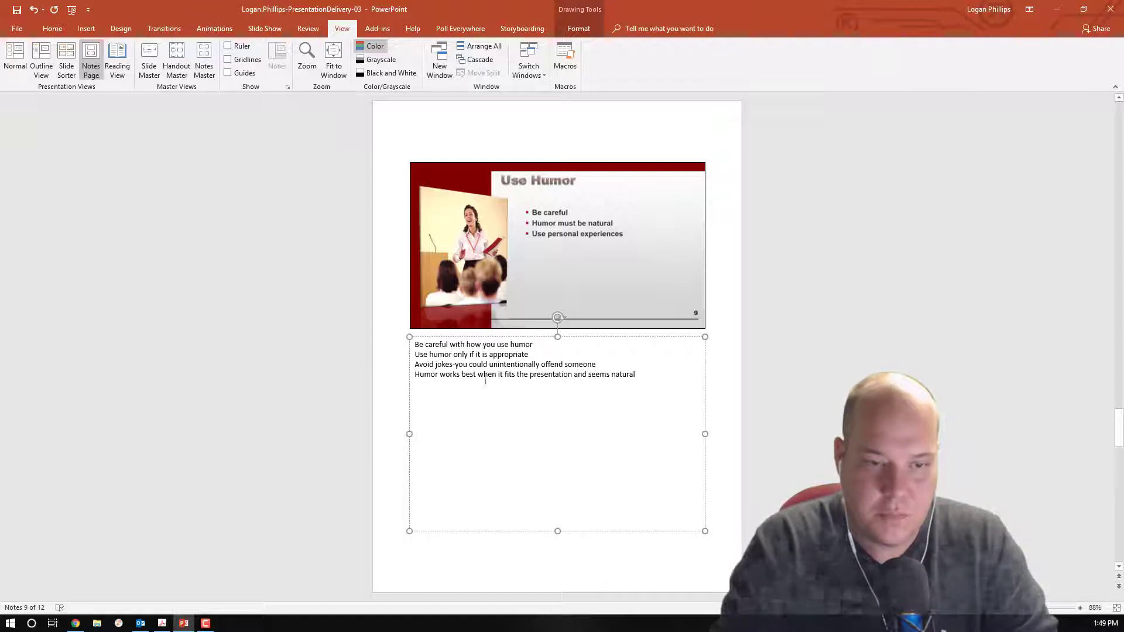
# Step: Add lines 'Break the ice', 'Be yourself; be real', 'Make your audience feel comfortable' and 'Choose stories…from your own experience'
pyautogui.press('Return')
pyautogui.write('Break the ice')
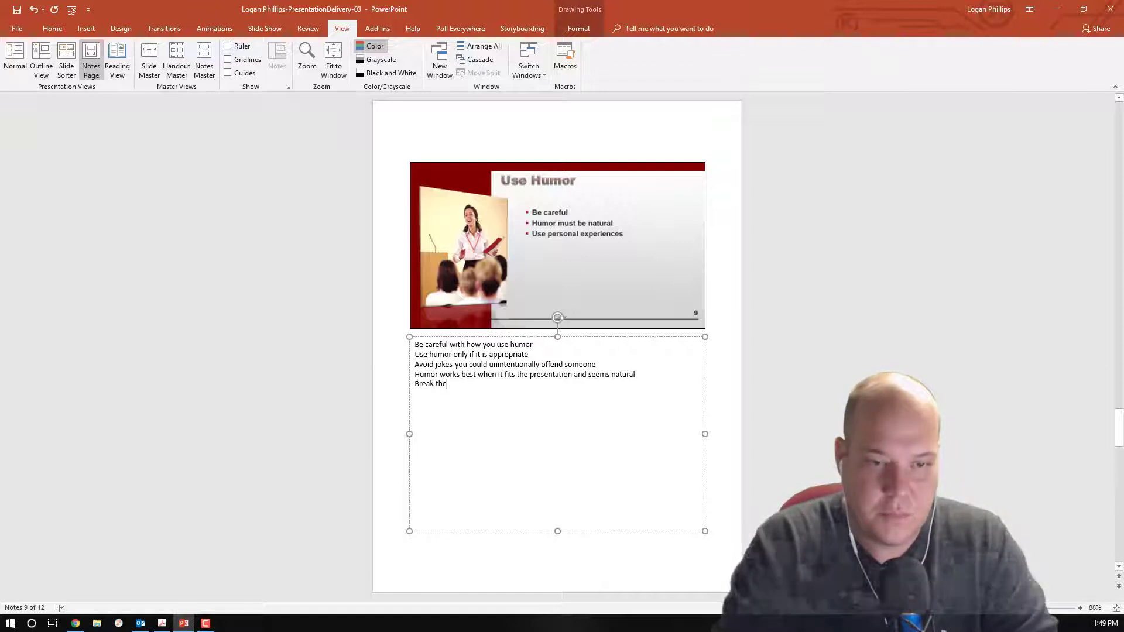
pyautogui.press('Return')
pyautogui.write('B')
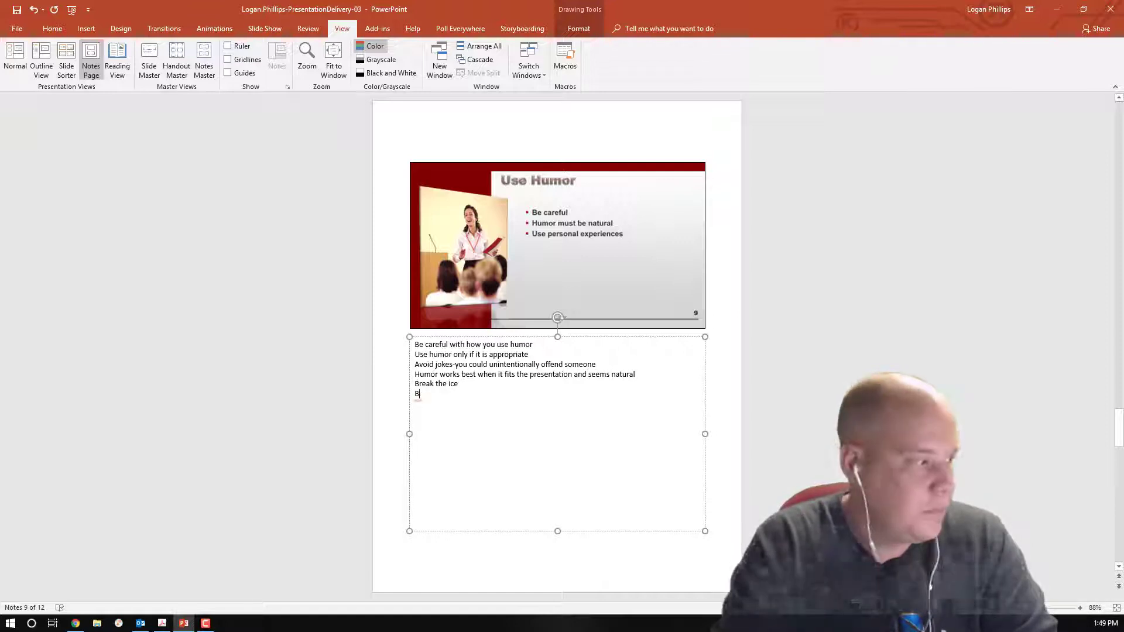
pyautogui.write('e yourself')
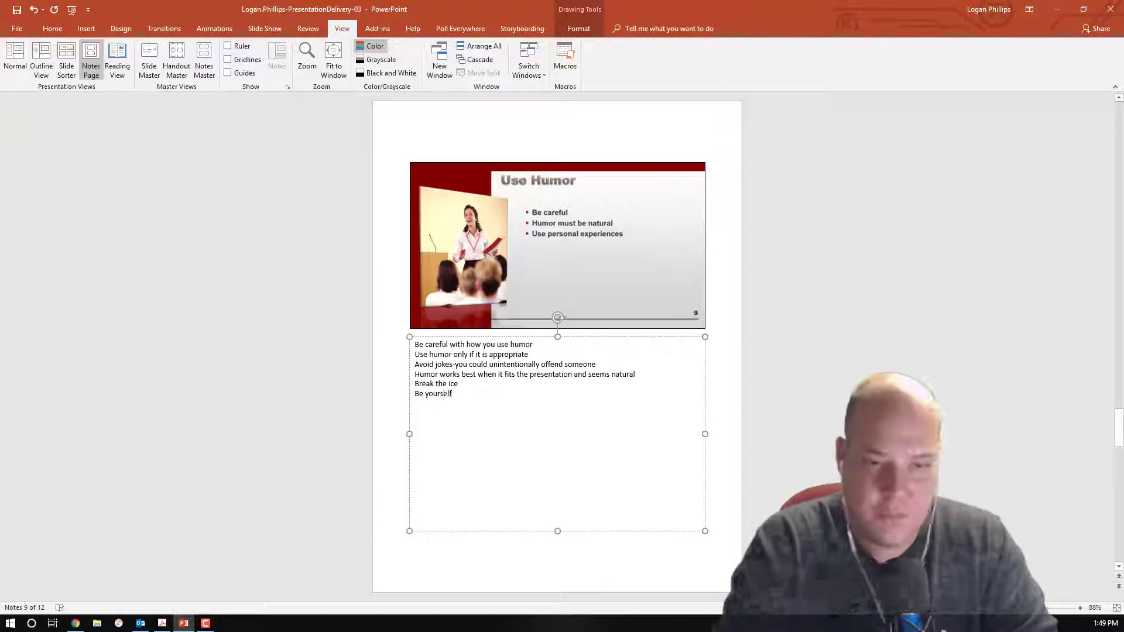
pyautogui.write('; be real')
pyautogui.press('Return')
pyautogui.write('Make your a')
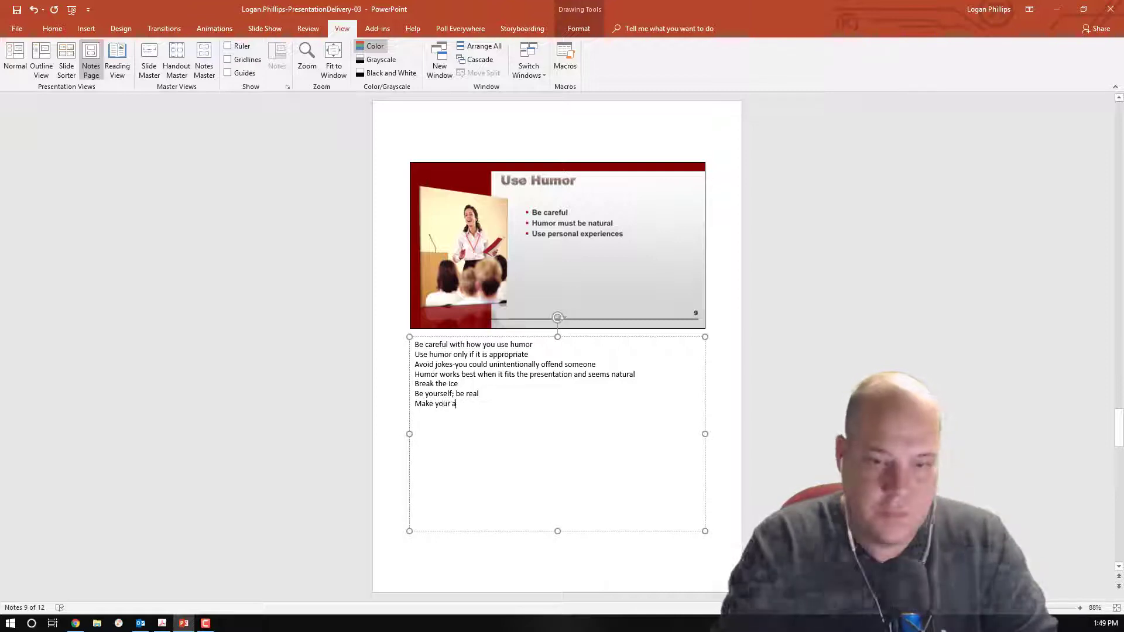
pyautogui.write('udience feel comfor')
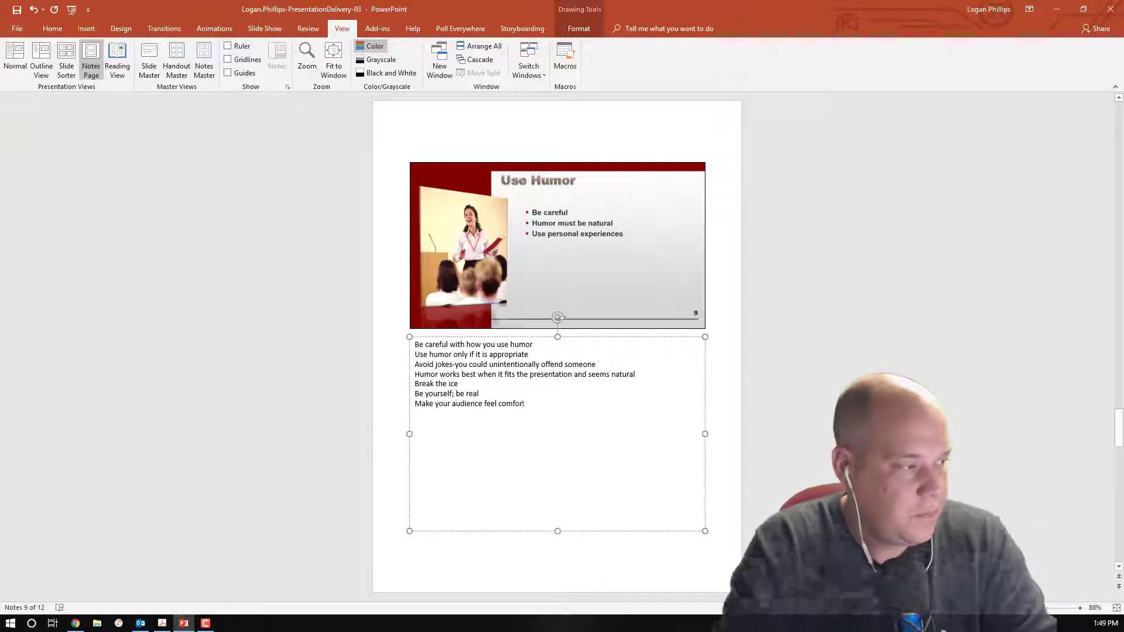
pyautogui.write('table ')
pyautogui.write('Choose sotries or')
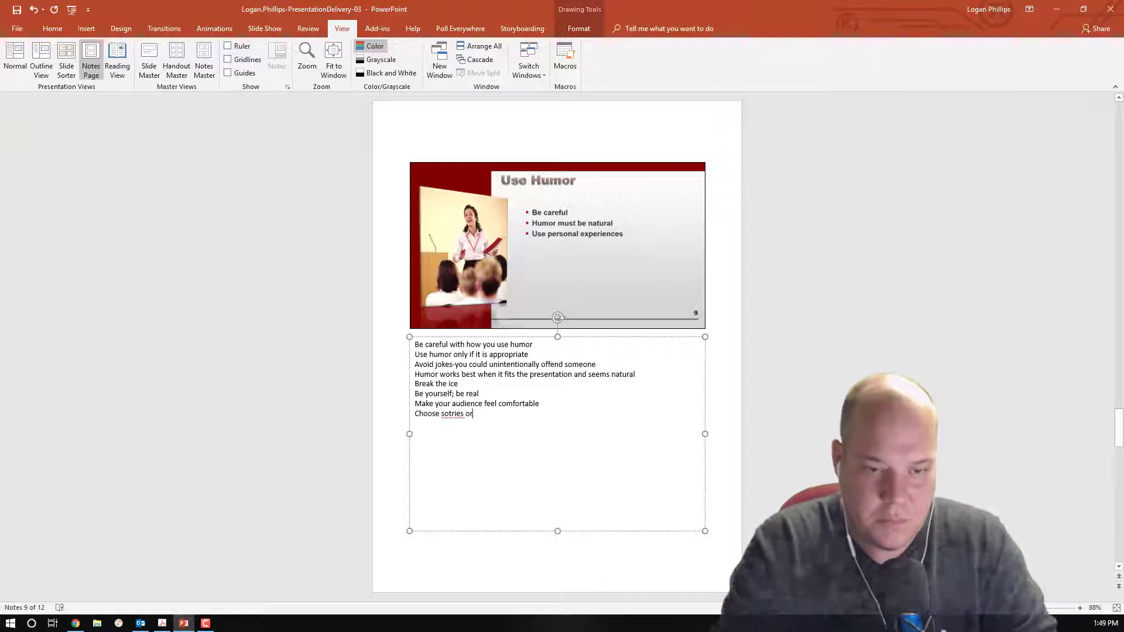
pyautogui.write(' examples from you')
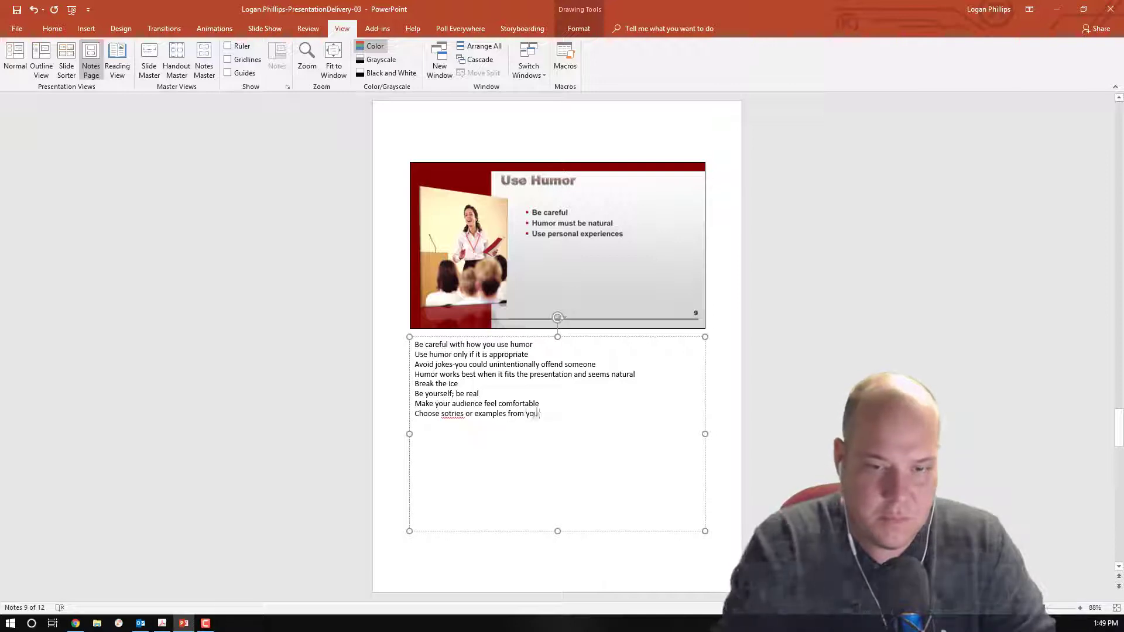
pyautogui.write('r own experieince')
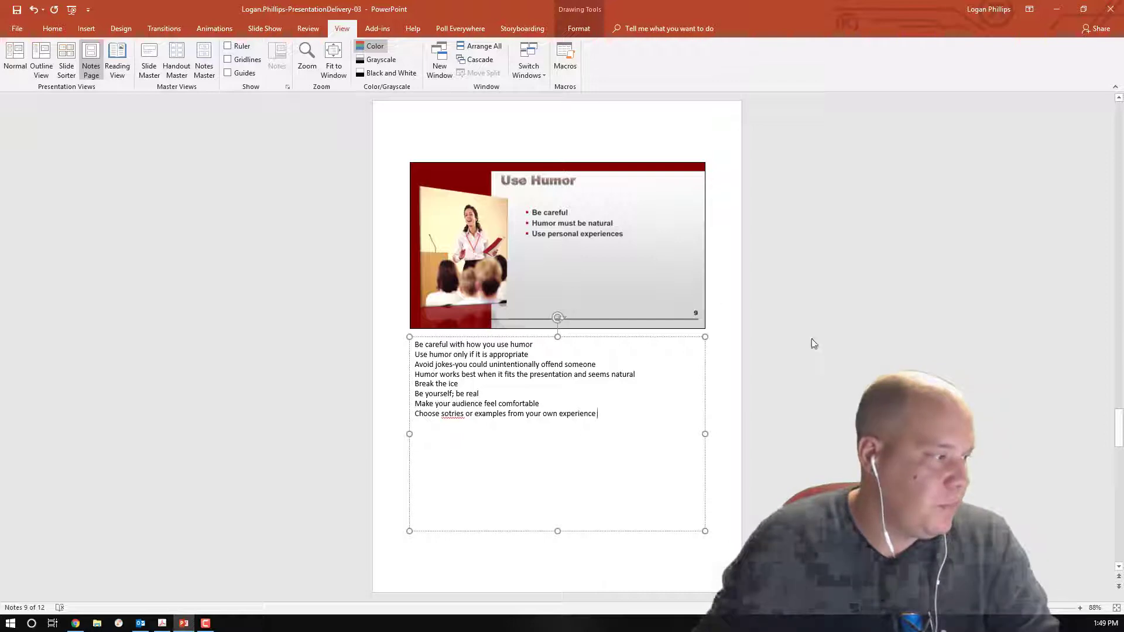
# Step: Correct the misspelled word to 'stories'
pyautogui.rightClick(455, 415)
pyautogui.click(540, 424)
pyautogui.doubleClick(457, 415)
pyautogui.write('sto')
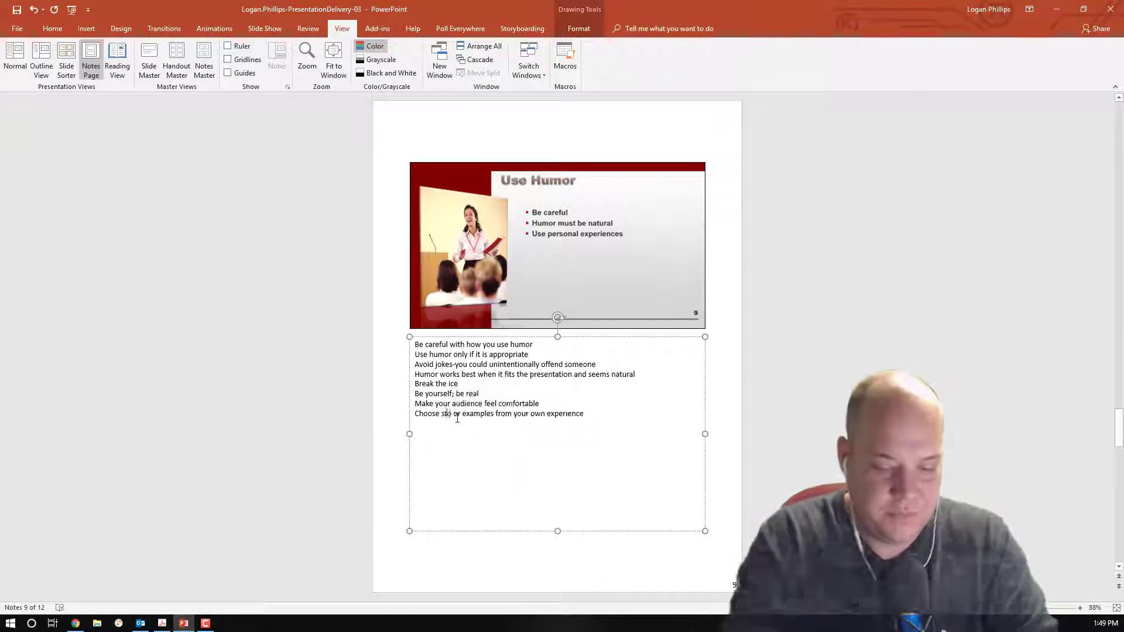
pyautogui.write('ries')
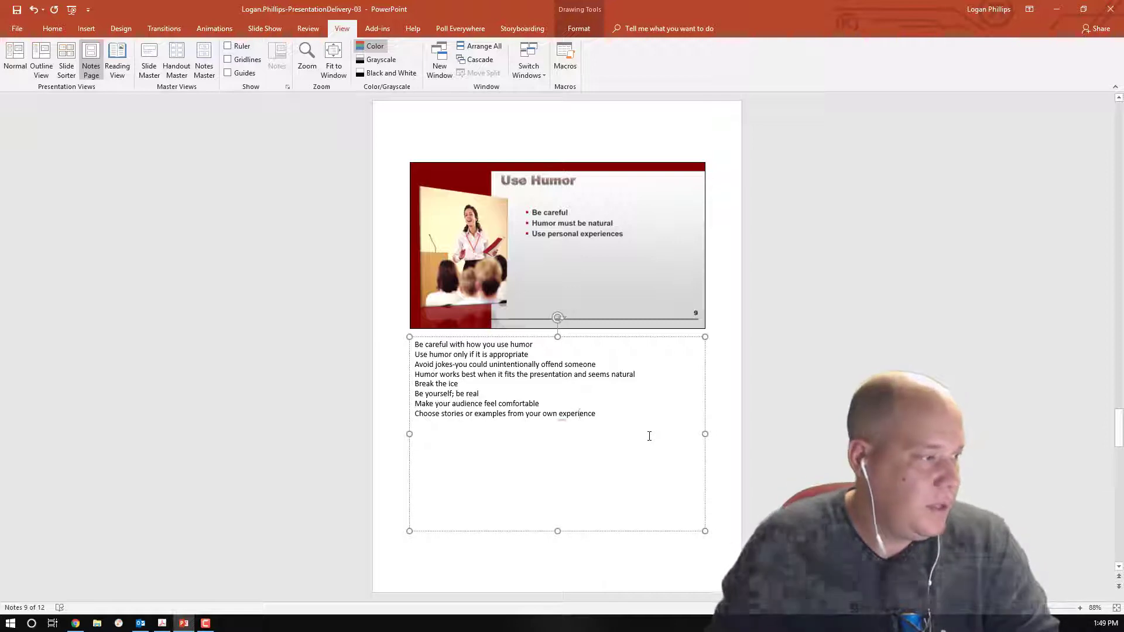
pyautogui.scroll(6, 638, 433)
pyautogui.click(674, 432)
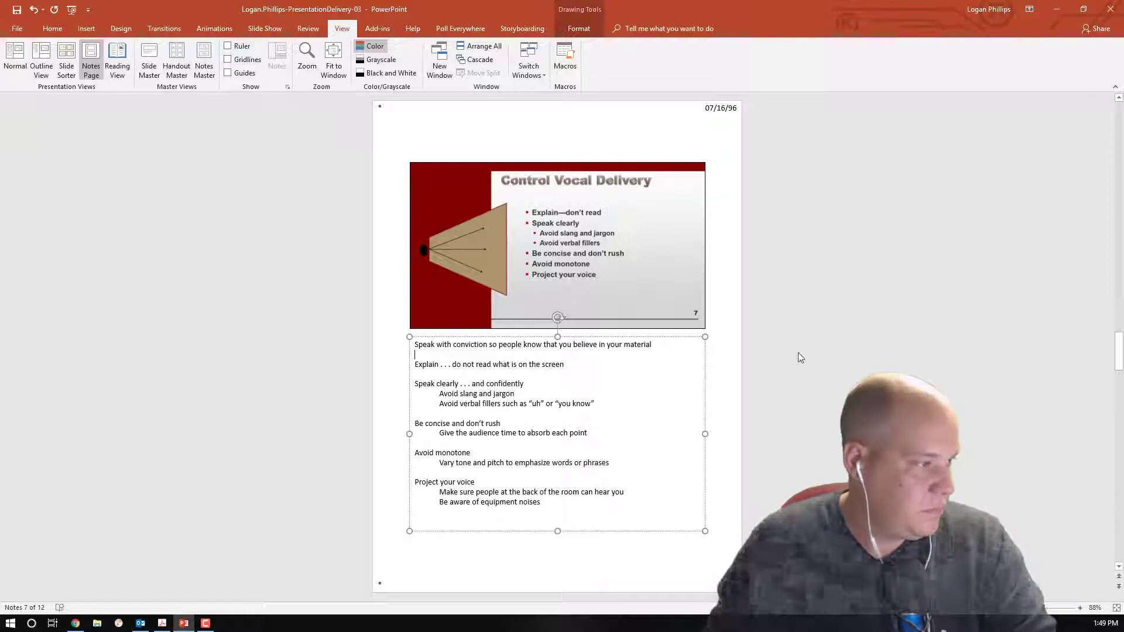
pyautogui.scroll(-3, 726, 440)
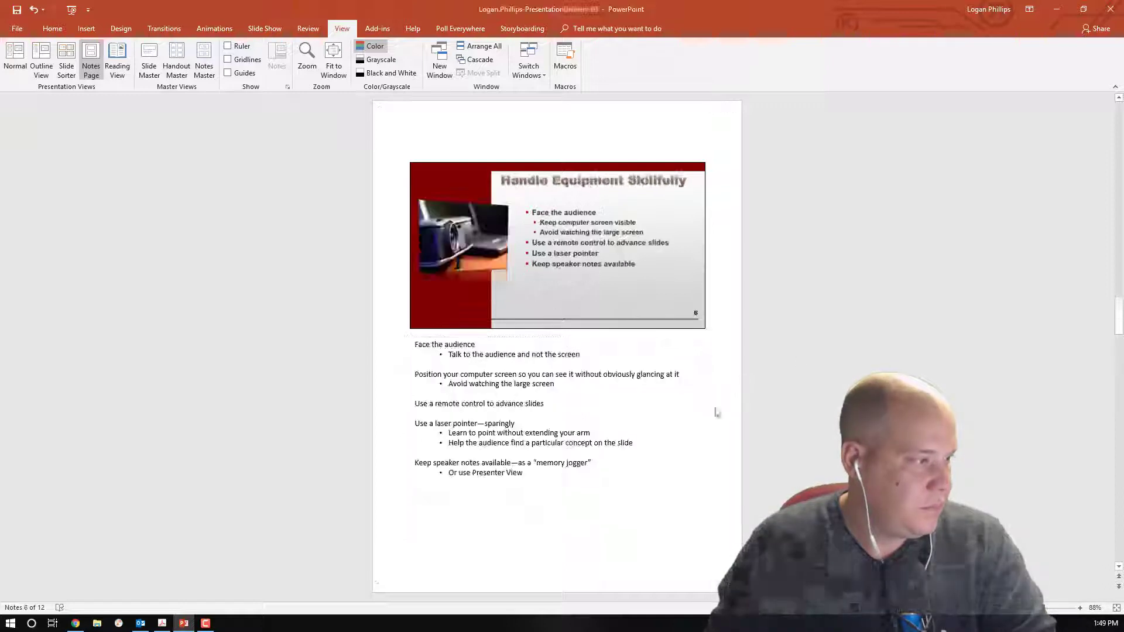
pyautogui.scroll(6, 845, 452)
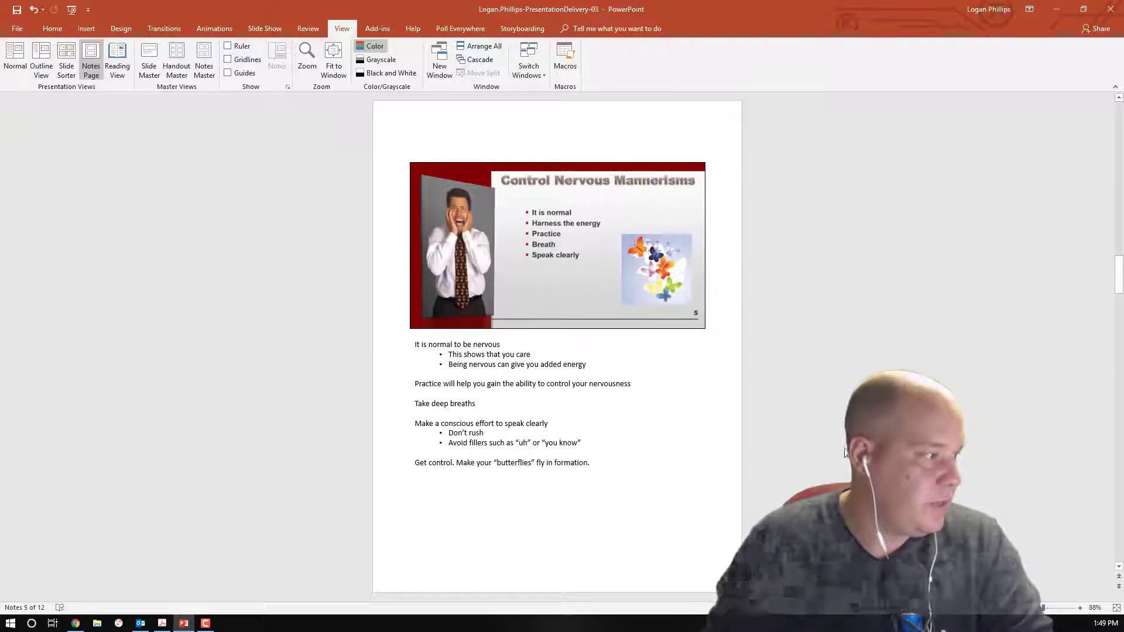
pyautogui.scroll(-1, 842, 452)
pyautogui.scroll(1, 841, 451)
pyautogui.scroll(-2, 840, 452)
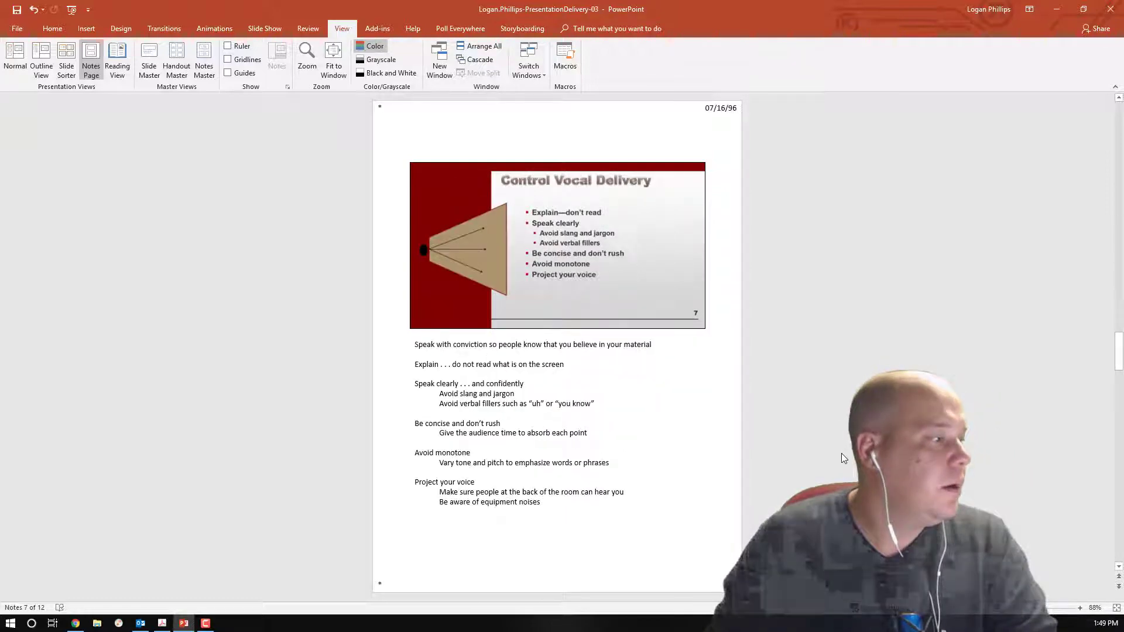
pyautogui.scroll(-2, 841, 454)
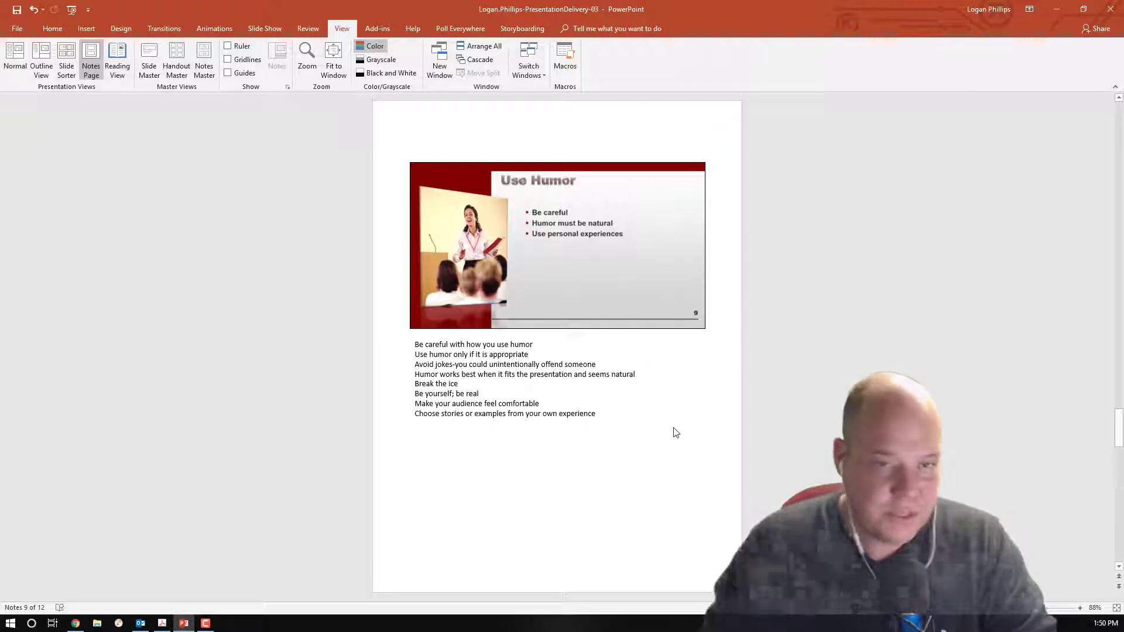
# Step: Bullet the 'Use humor' and 'Avoid jokes' note lines
pyautogui.click(638, 375)
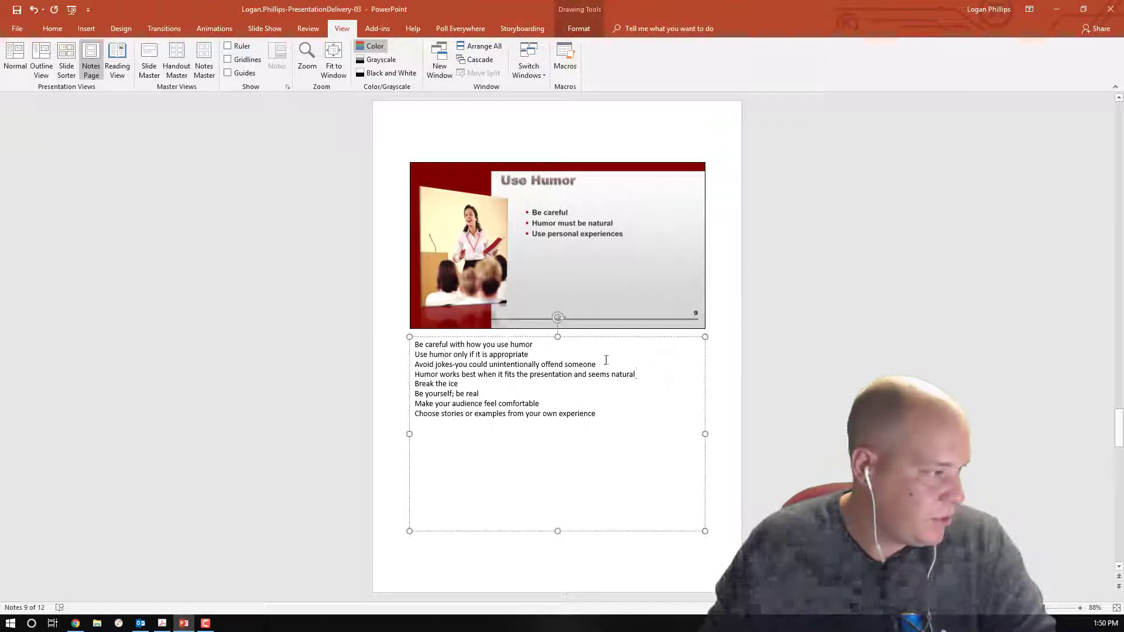
pyautogui.moveTo(606, 361); pyautogui.dragTo(412, 353)
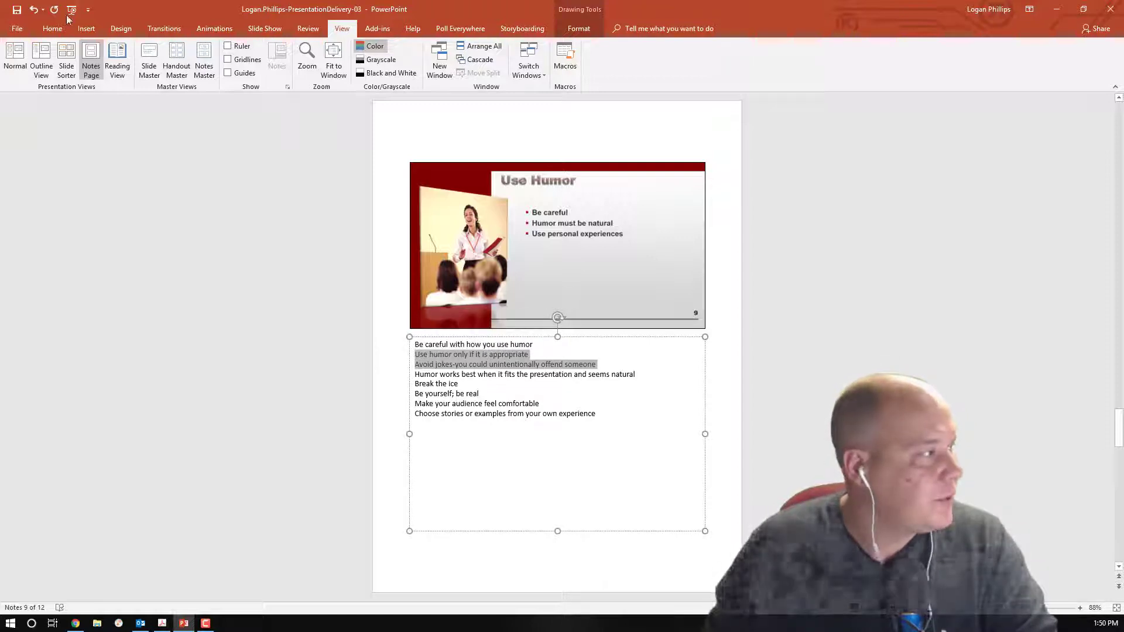
pyautogui.click(52, 28)
pyautogui.click(309, 50)
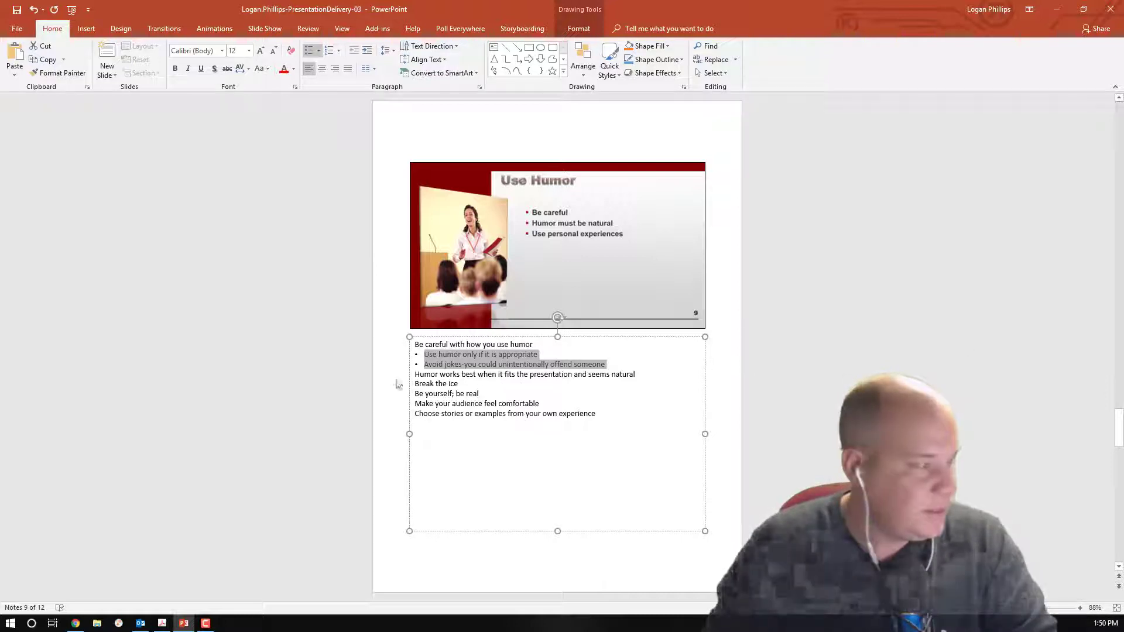
# Step: Bullet the three lines from 'Break the ice' to 'Make your audience feel comfortable', and delete the hyphen after 'jokes'
pyautogui.moveTo(544, 404); pyautogui.dragTo(408, 386)
pyautogui.click(312, 51)
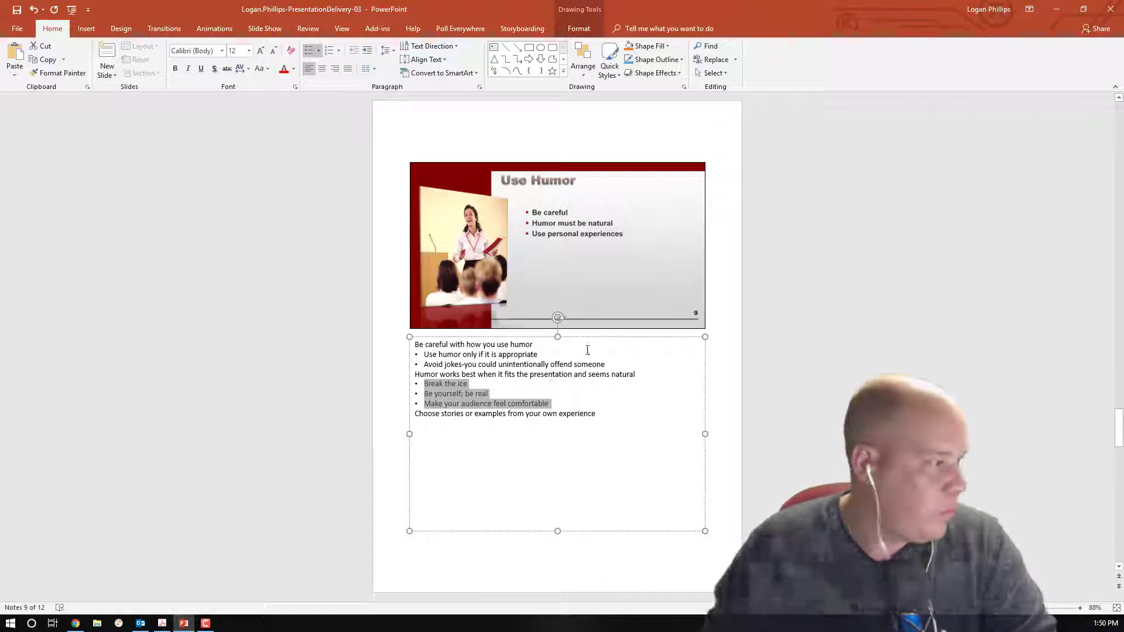
pyautogui.click(472, 365)
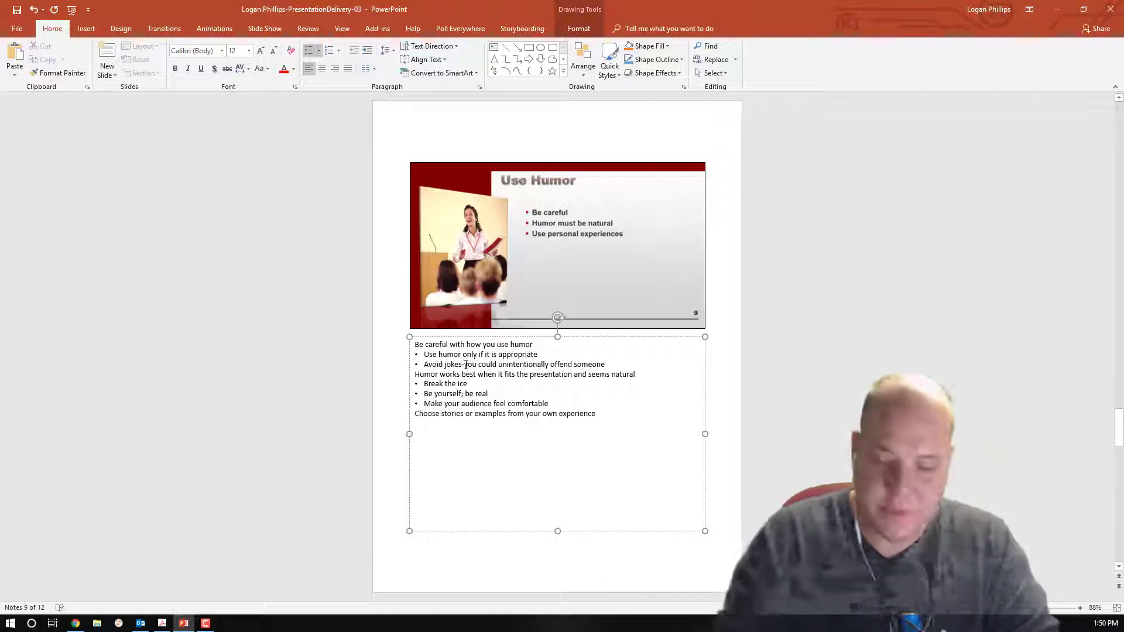
pyautogui.press('BackSpace')
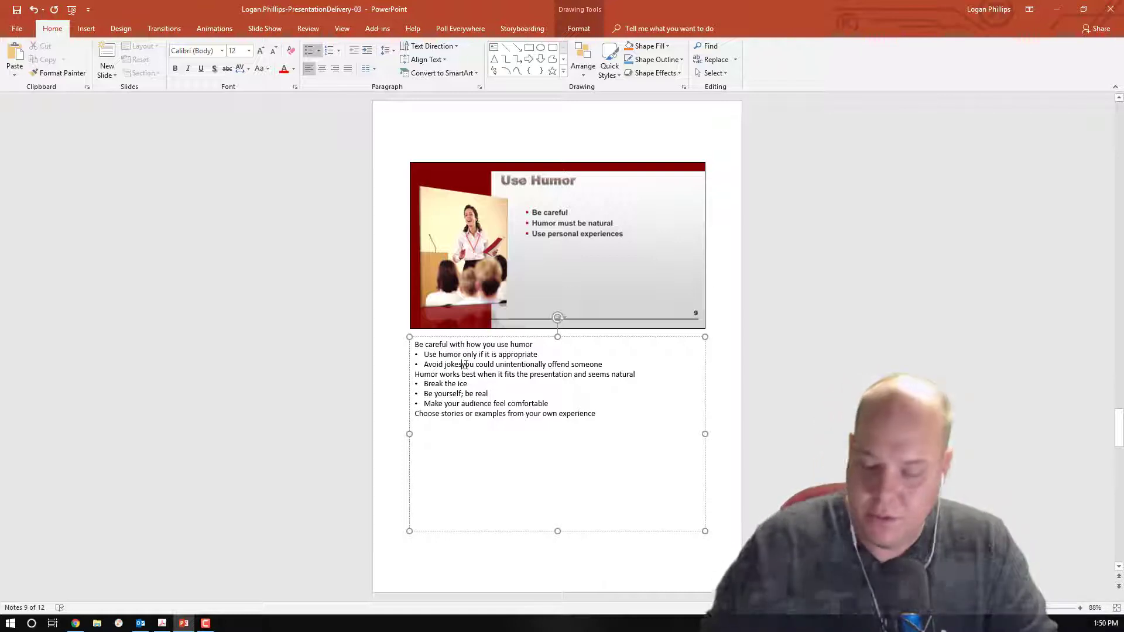
# Step: Insert an em dash between 'jokes' and 'you', and add blank unbulleted lines after each bullet group
pyautogui.click(466, 364)
pyautogui.write('-')
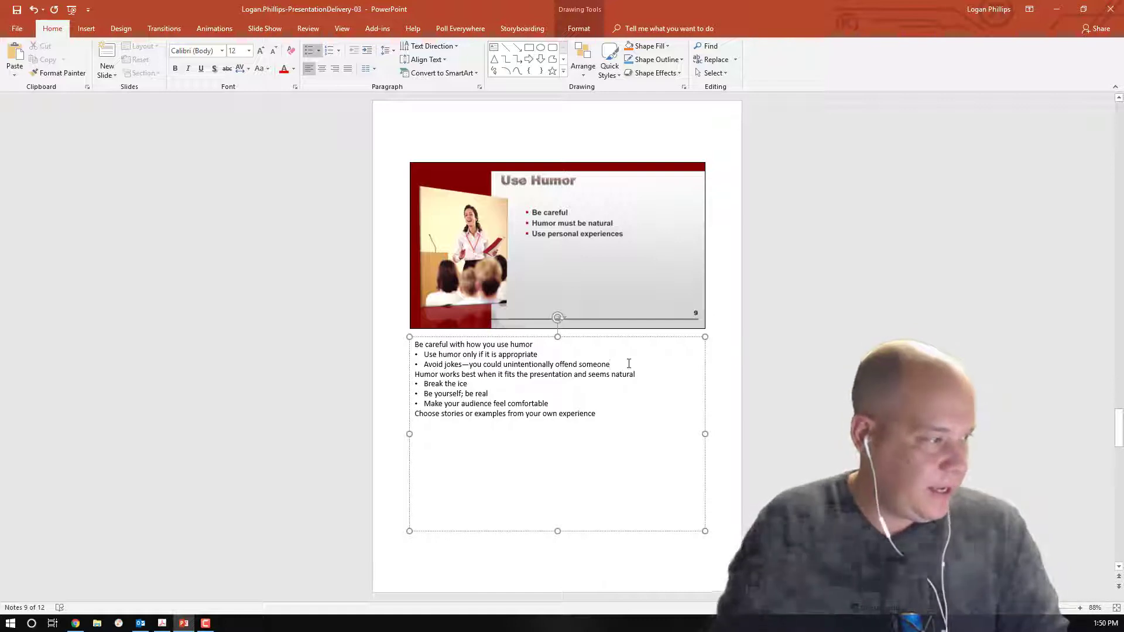
pyautogui.press('Return')
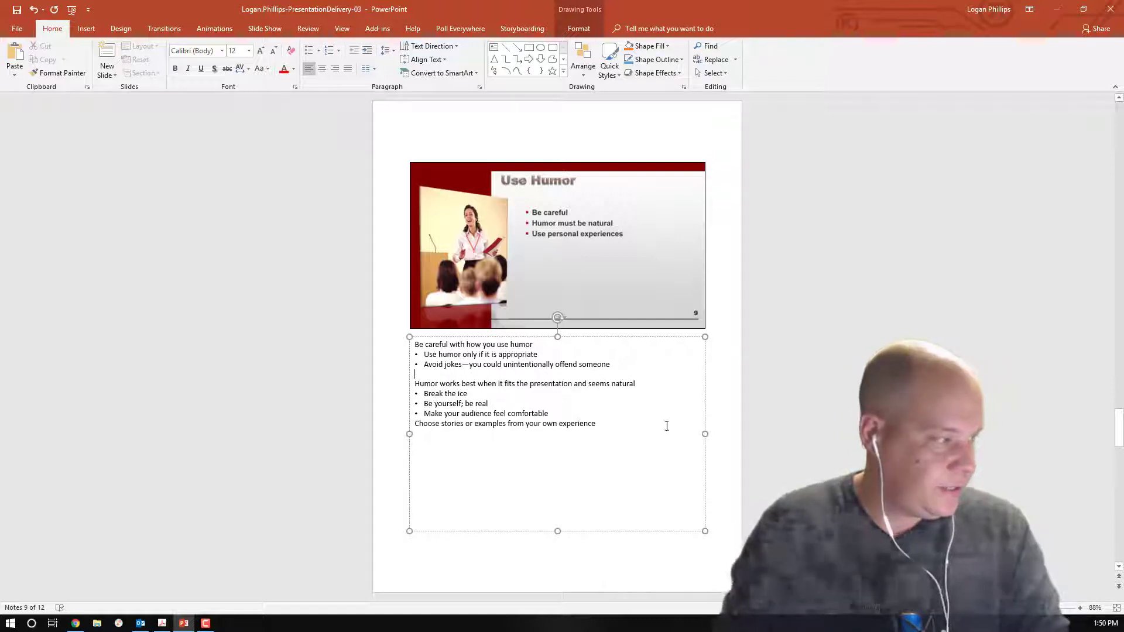
pyautogui.click(588, 417)
pyautogui.press('Return')
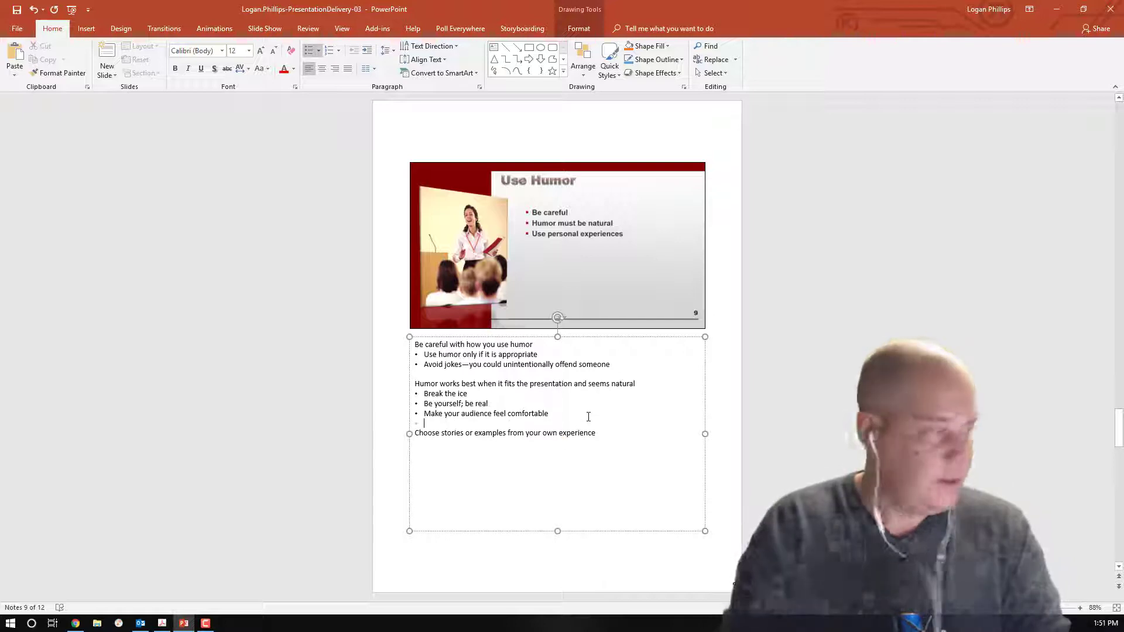
pyautogui.press('BackSpace')
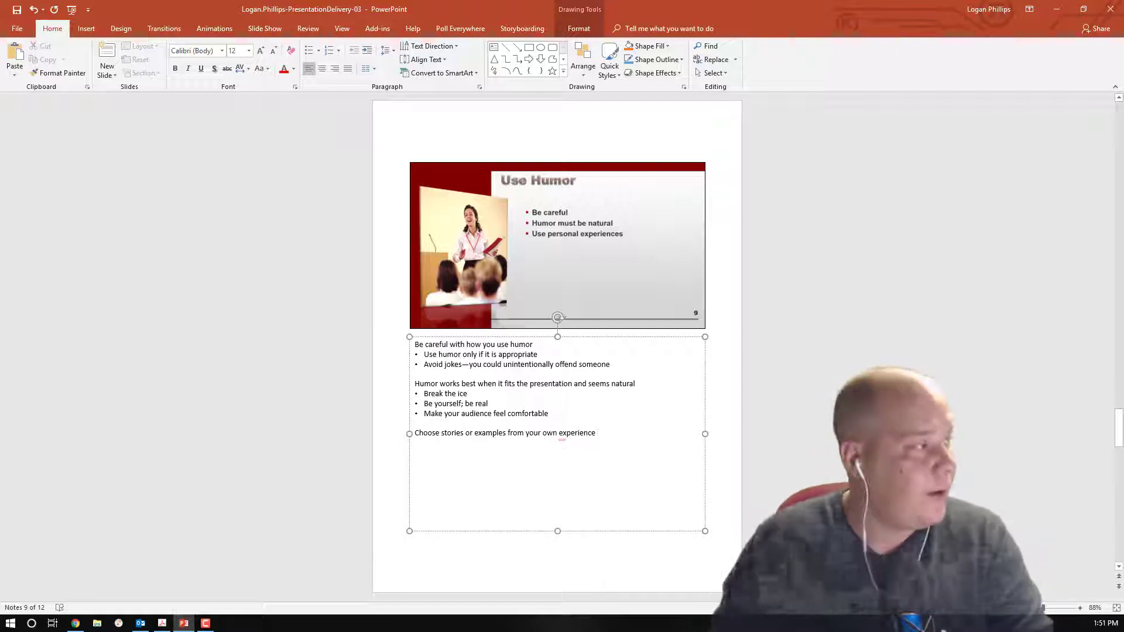
# Step: Set printing to a custom range of slides 5-7 as Notes Pages, then return to editing
pyautogui.click(17, 28)
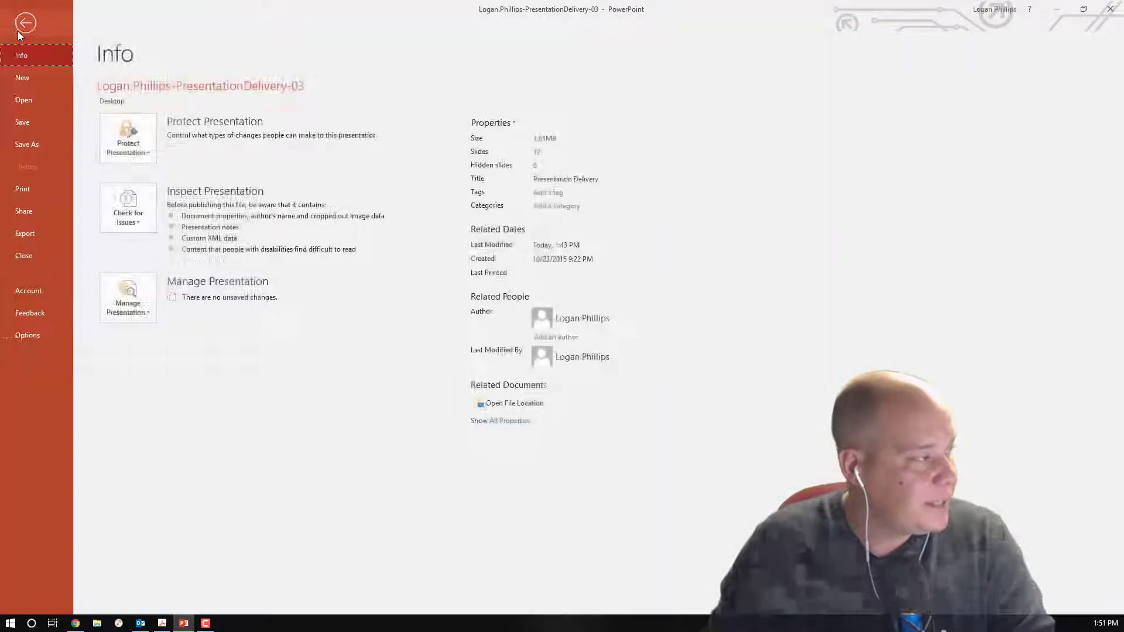
pyautogui.click(29, 190)
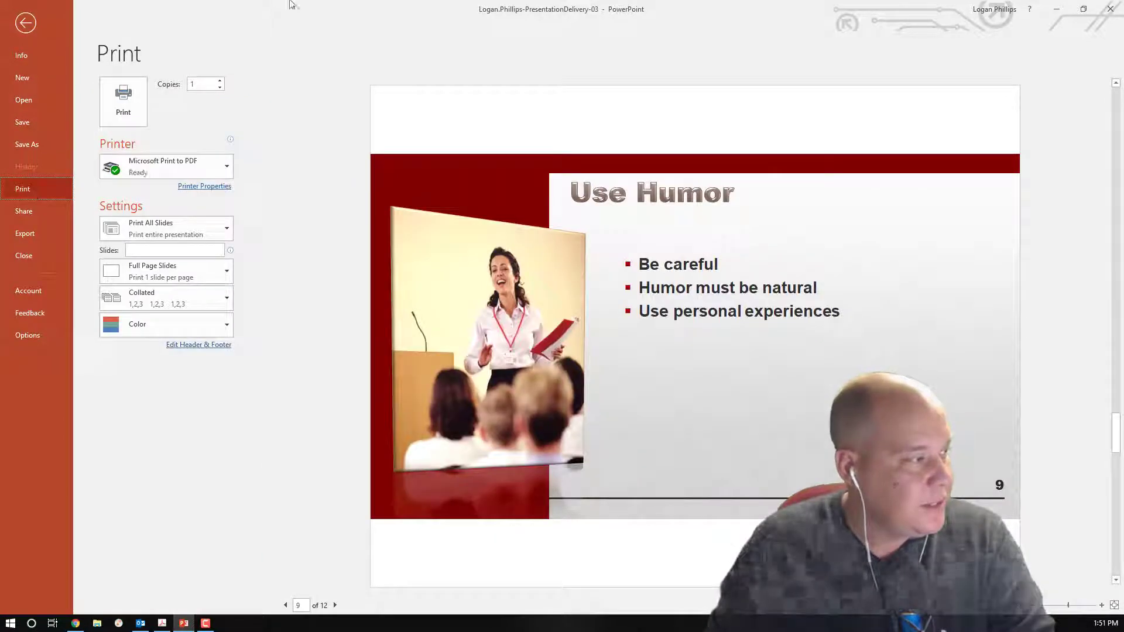
pyautogui.click(196, 224)
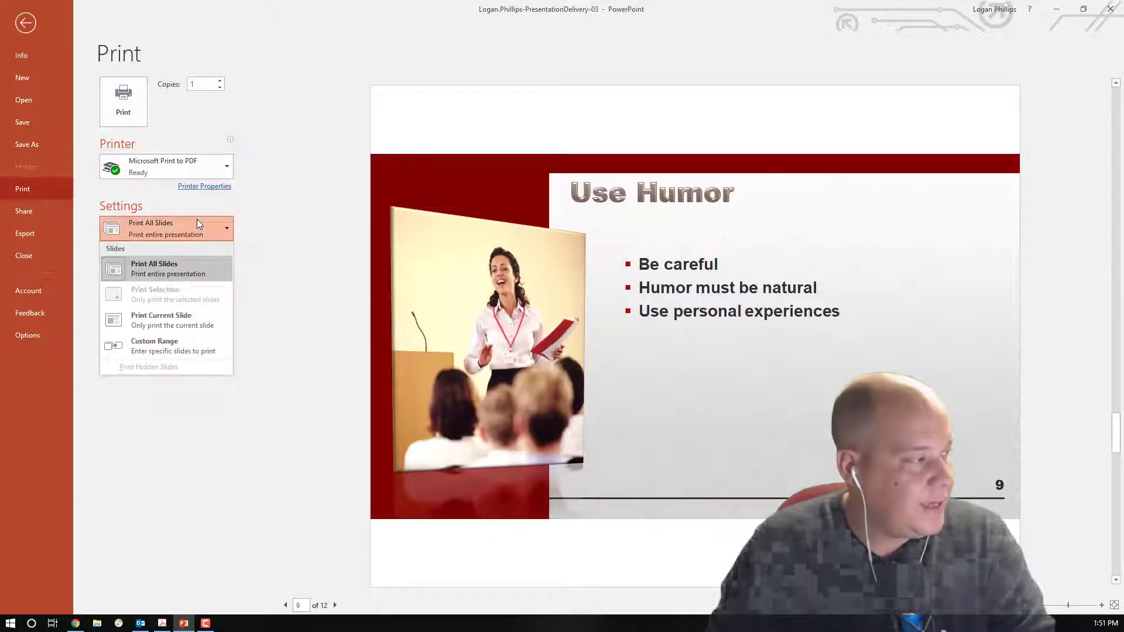
pyautogui.click(158, 346)
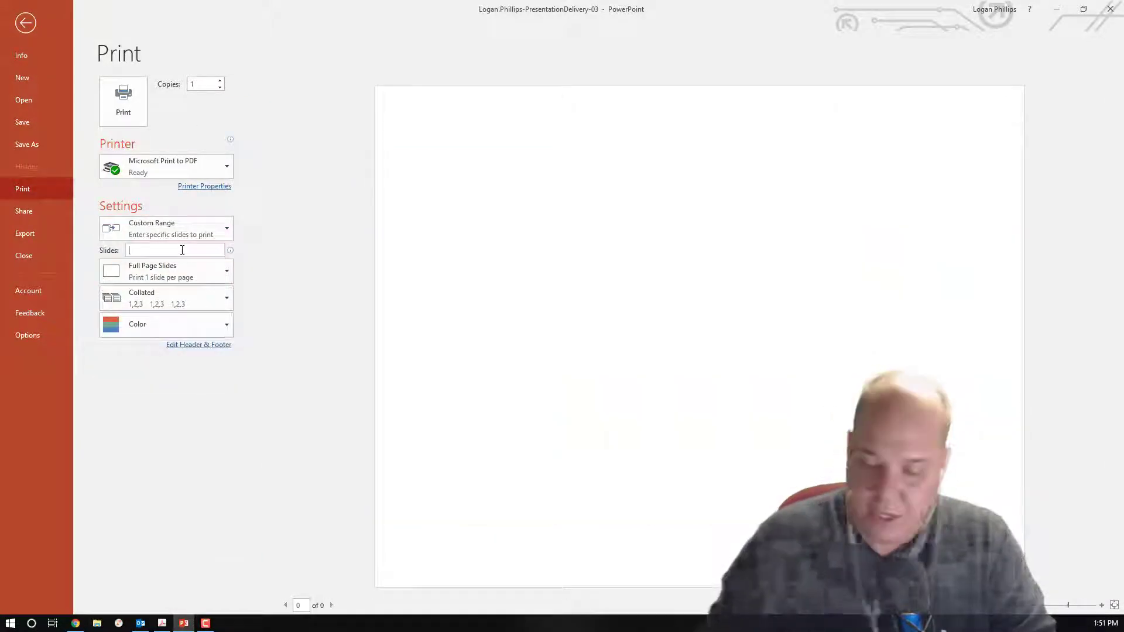
pyautogui.write('5-7')
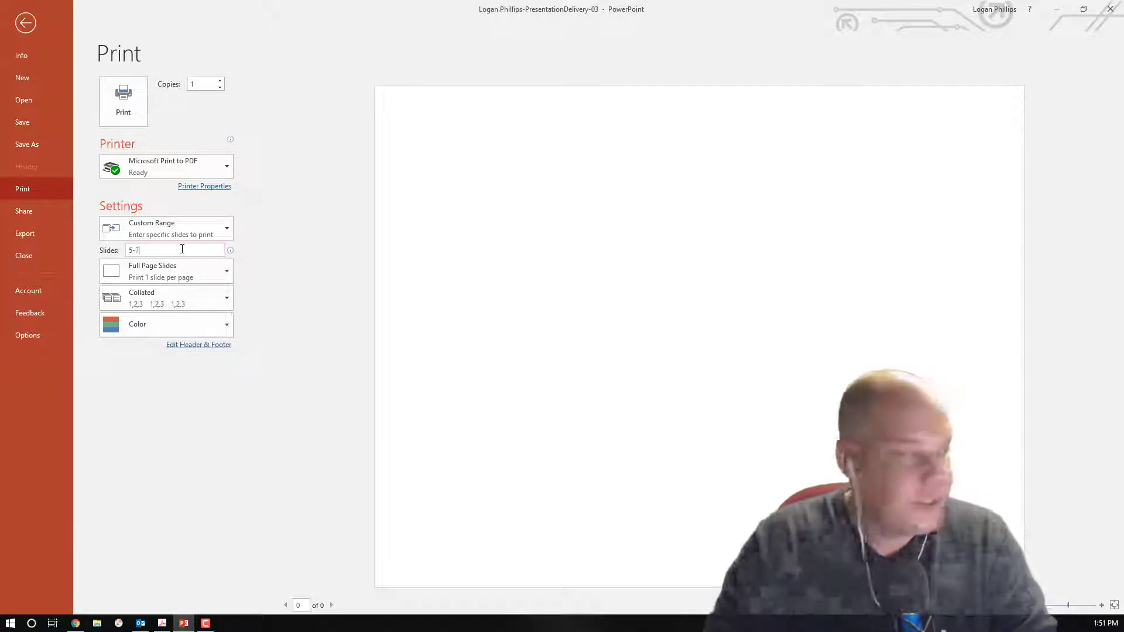
pyautogui.click(171, 270)
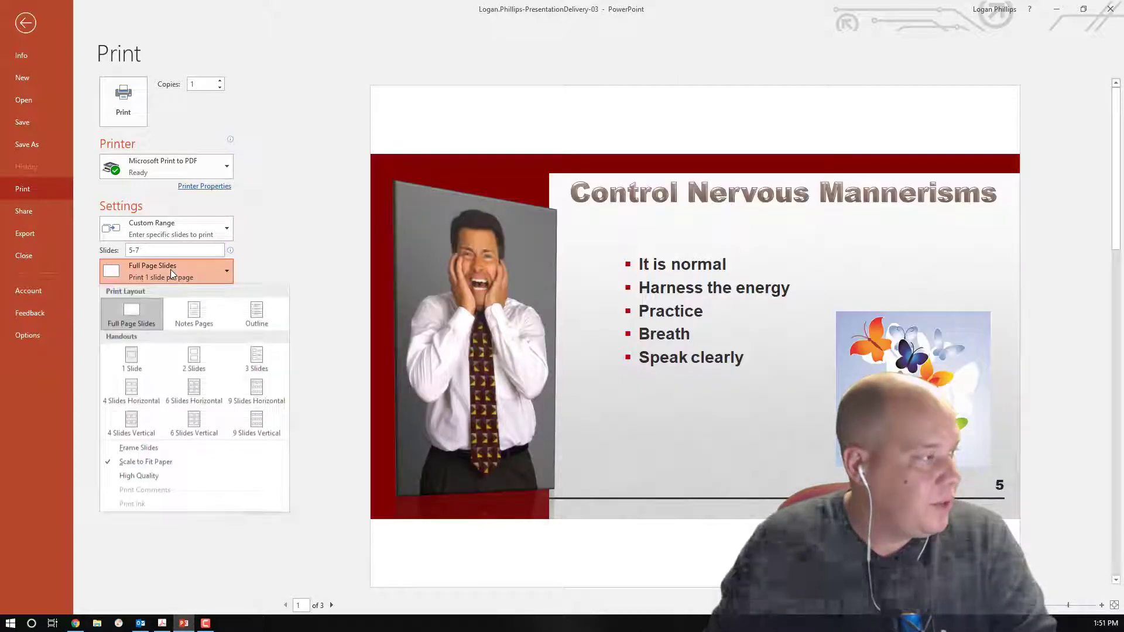
pyautogui.click(194, 314)
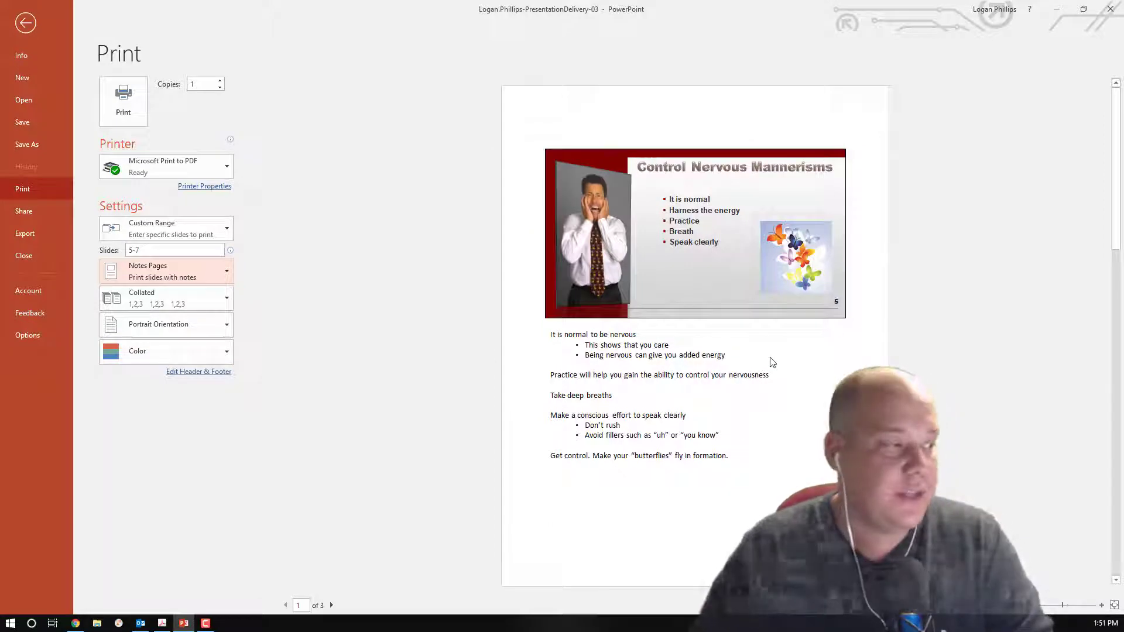
pyautogui.click(26, 23)
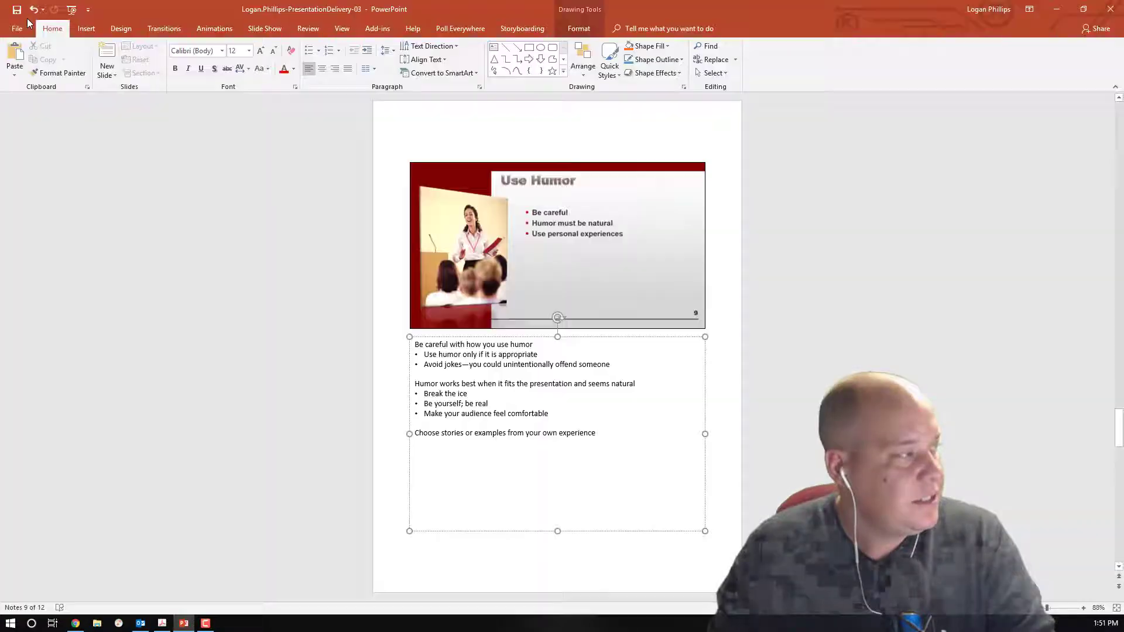
# Step: Deselect the notes and switch from Notes Page back to Normal view
pyautogui.click(958, 295)
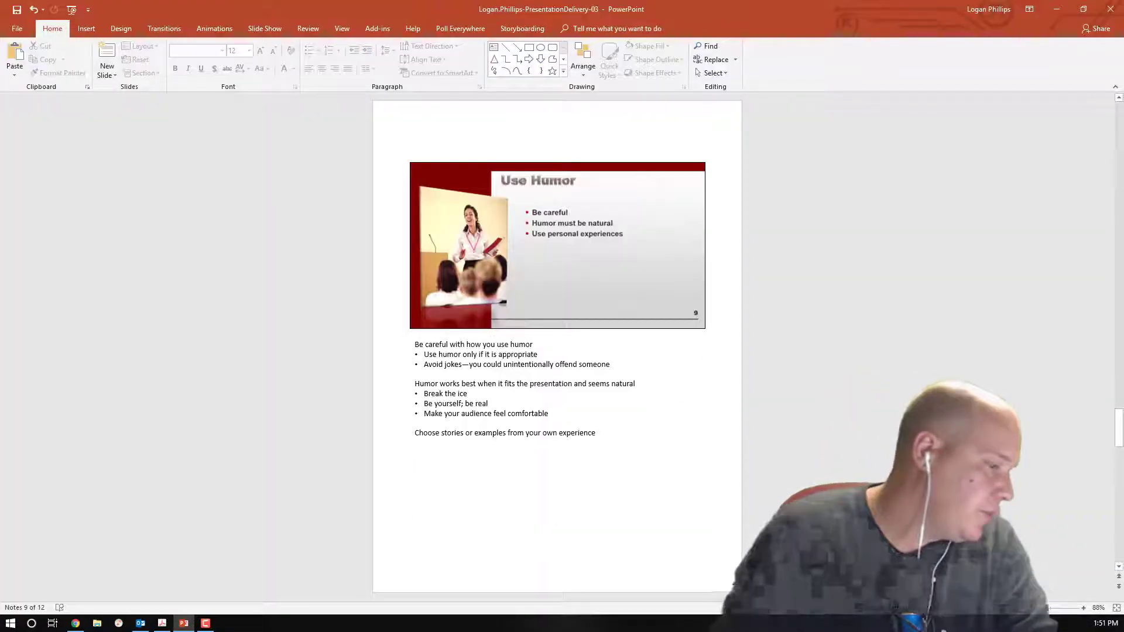
pyautogui.click(996, 607)
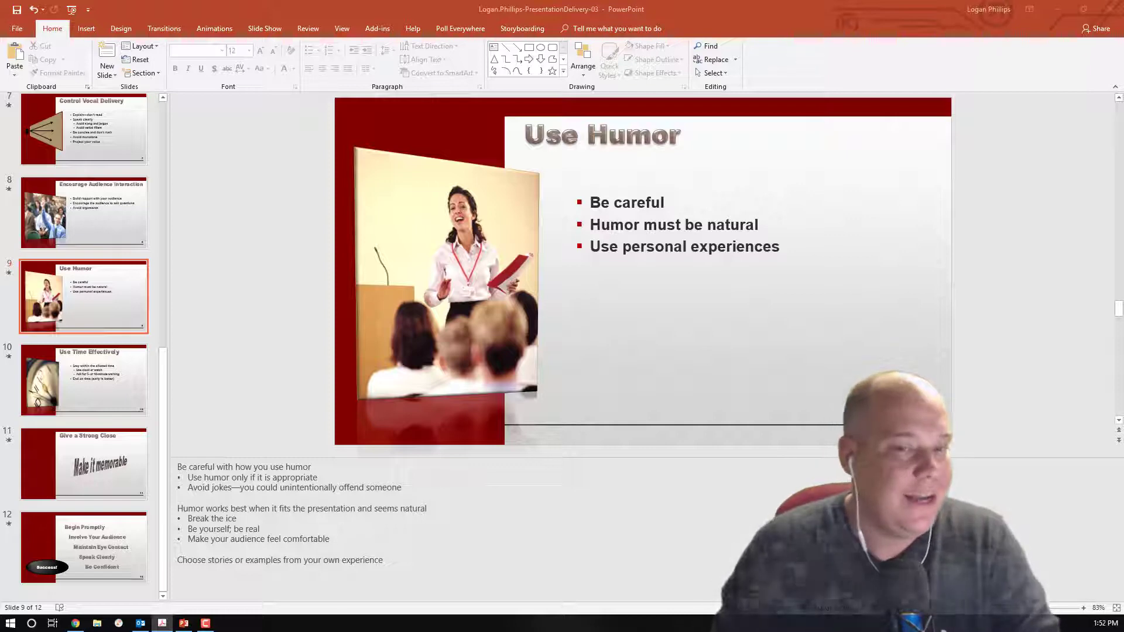
pyautogui.scroll(1, 68, 478)
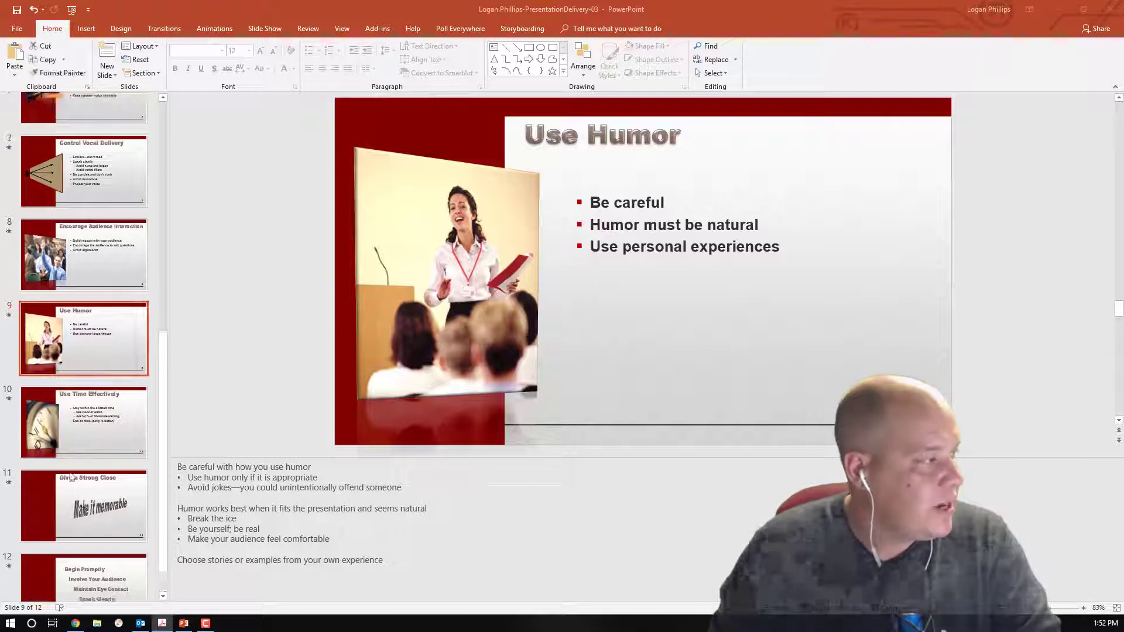
# Step: Hide slide 8, Encourage Audience Interaction, then select slide 7, Control Vocal Delivery
pyautogui.click(76, 237)
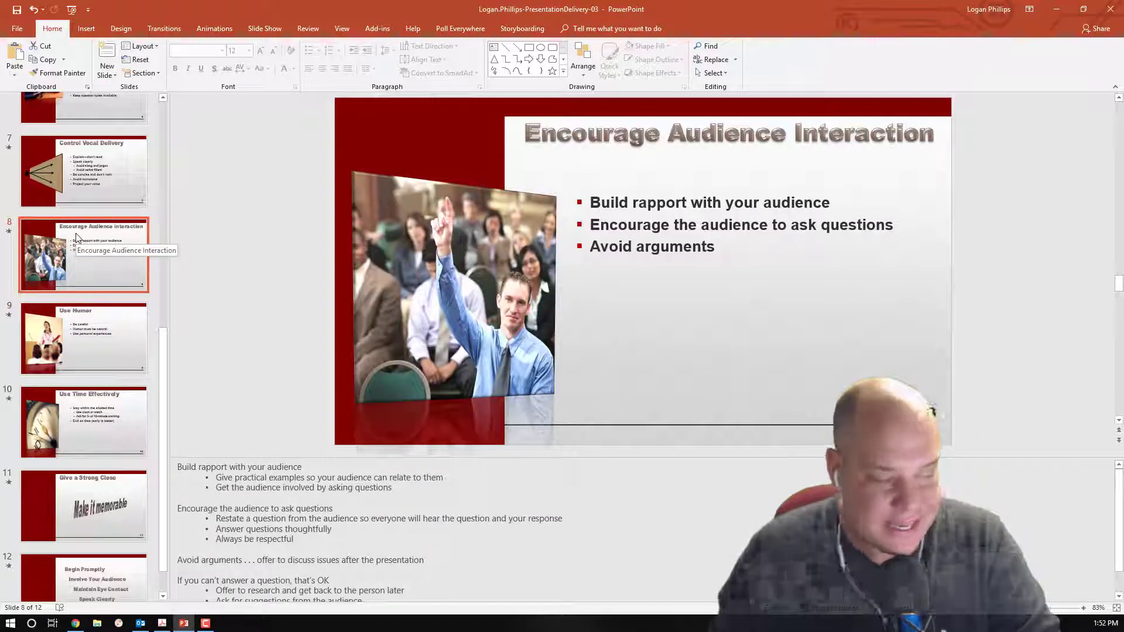
pyautogui.rightClick(76, 237)
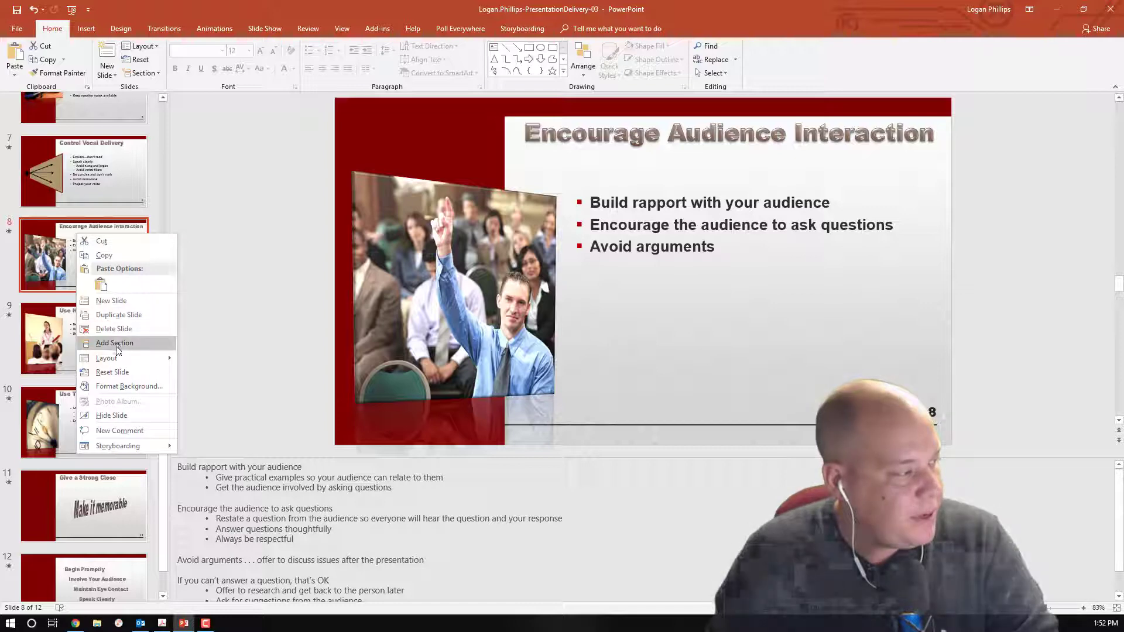
pyautogui.click(121, 416)
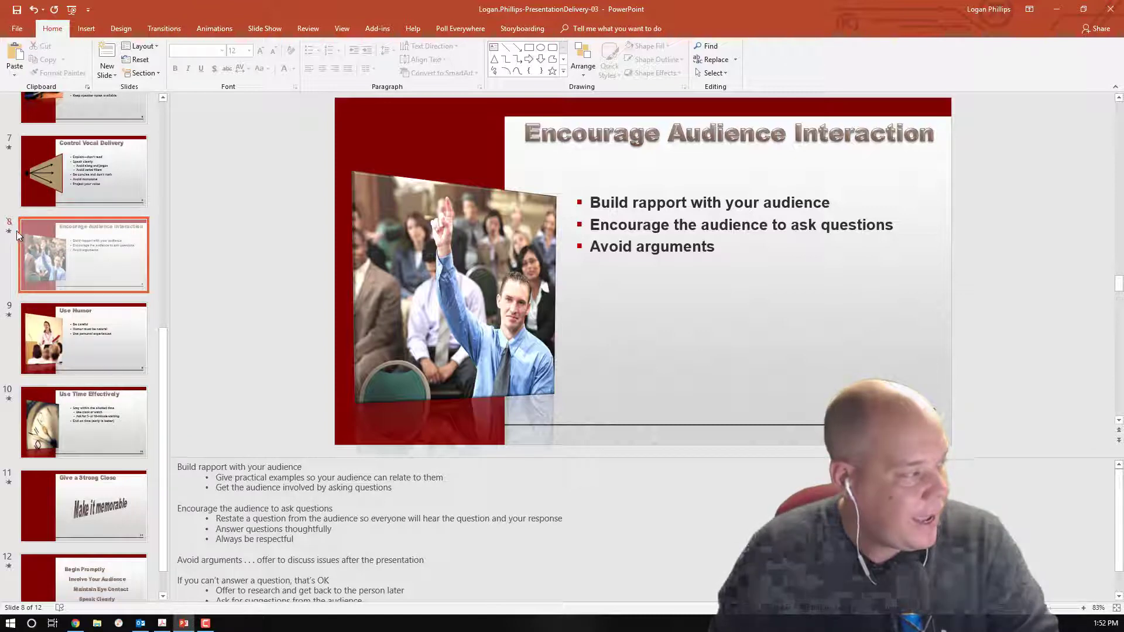
pyautogui.click(139, 343)
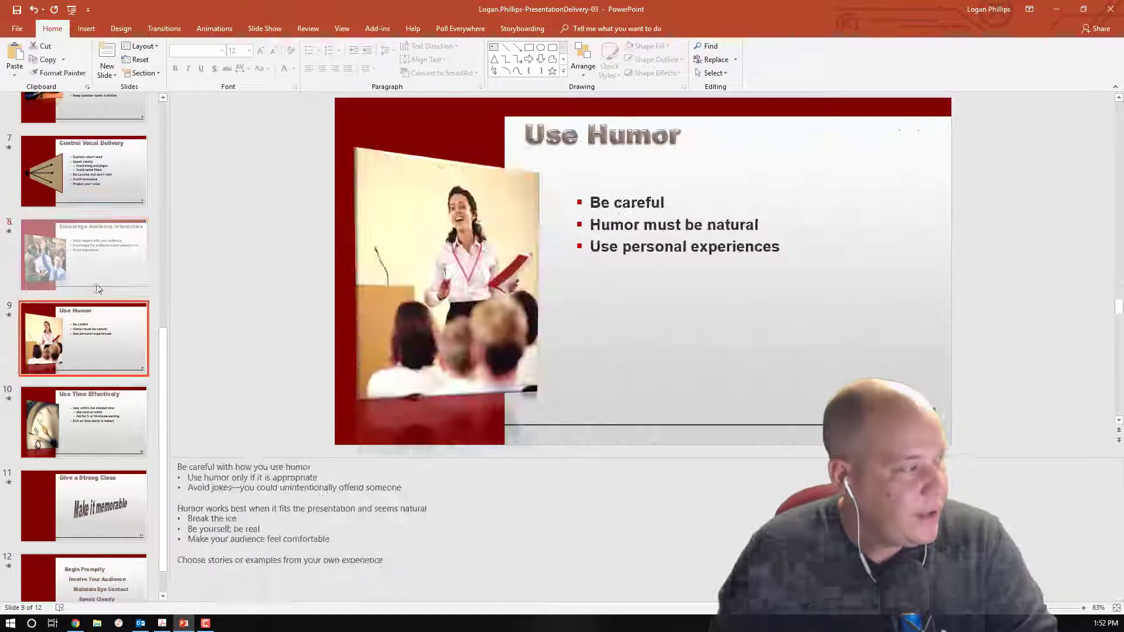
pyautogui.click(88, 187)
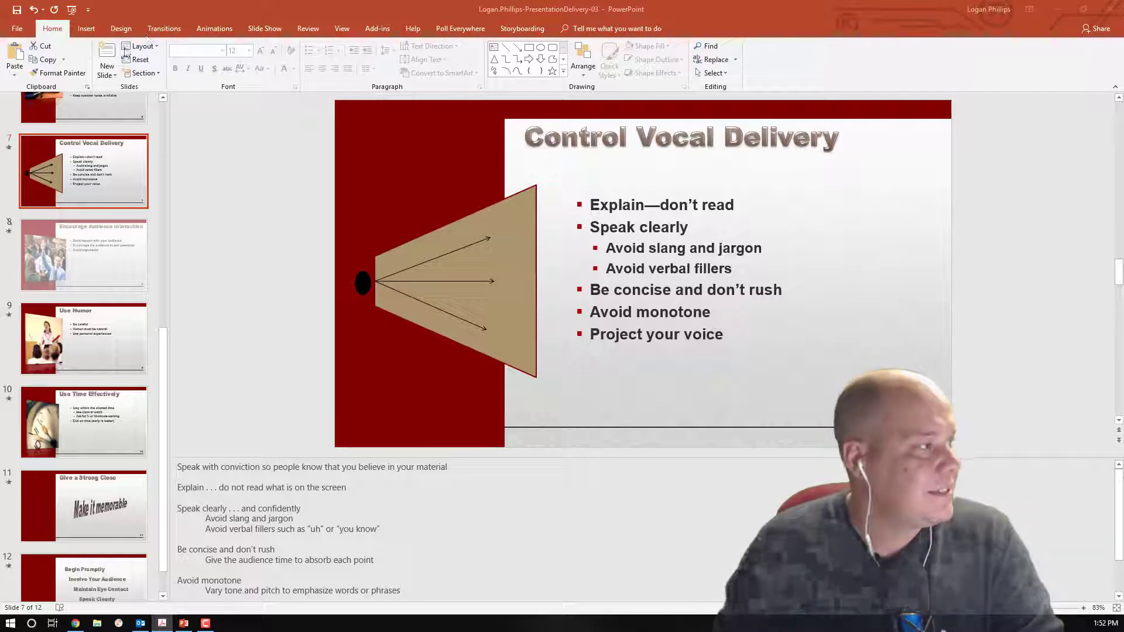
# Step: Set slide 7 to advance after 00:03.00 instead of on mouse click, then select slide 1
pyautogui.click(169, 30)
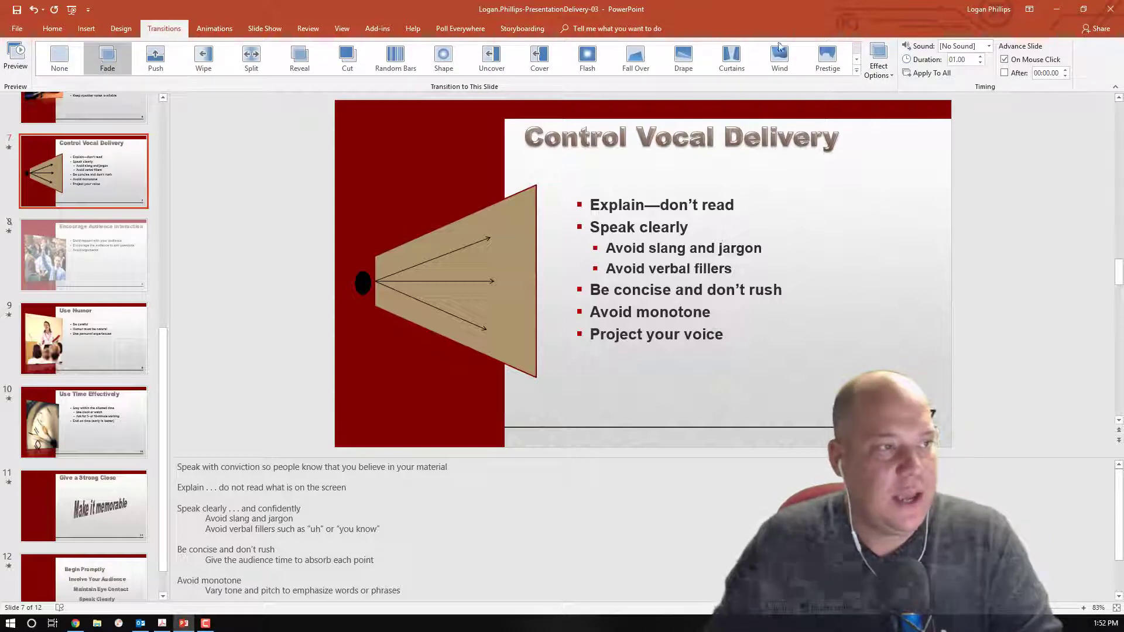
pyautogui.click(1010, 60)
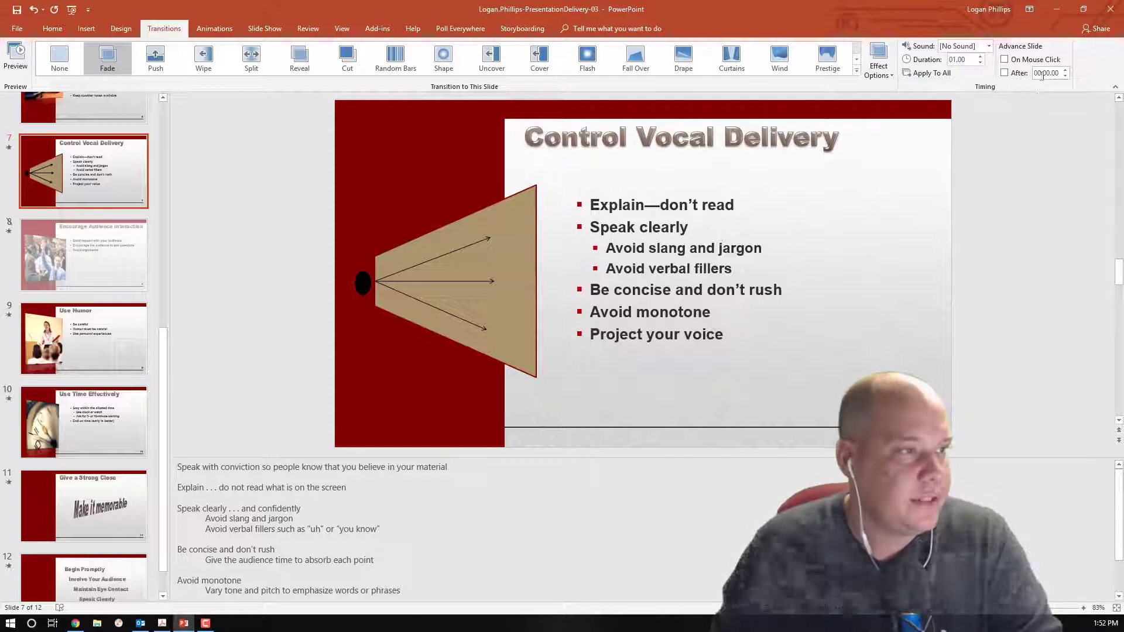
pyautogui.click(1022, 73)
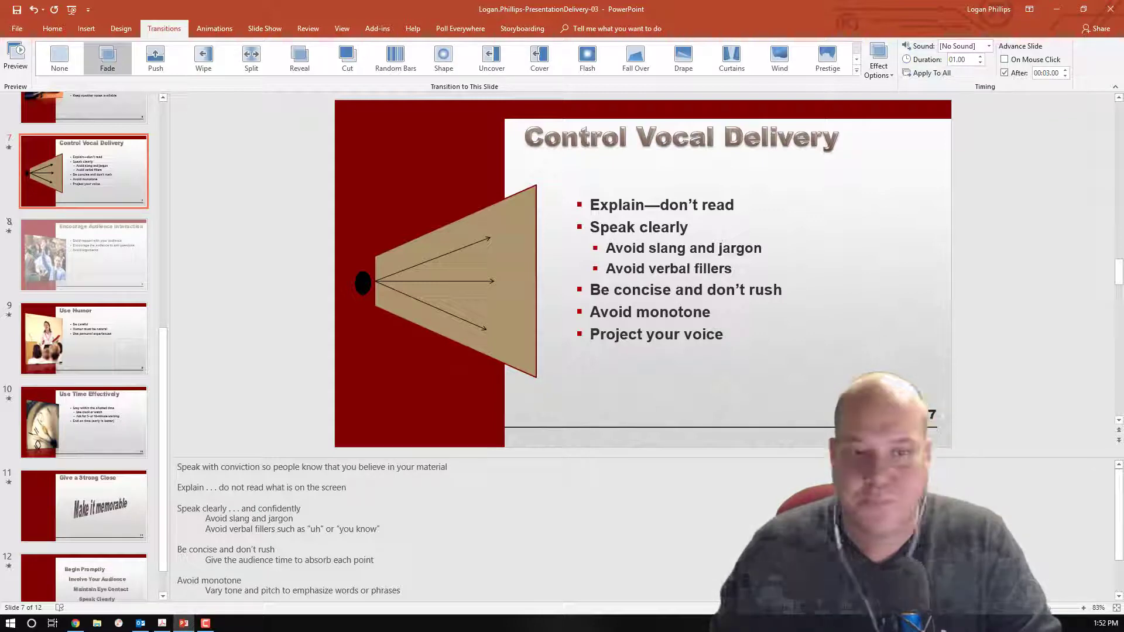
pyautogui.scroll(6, 116, 300)
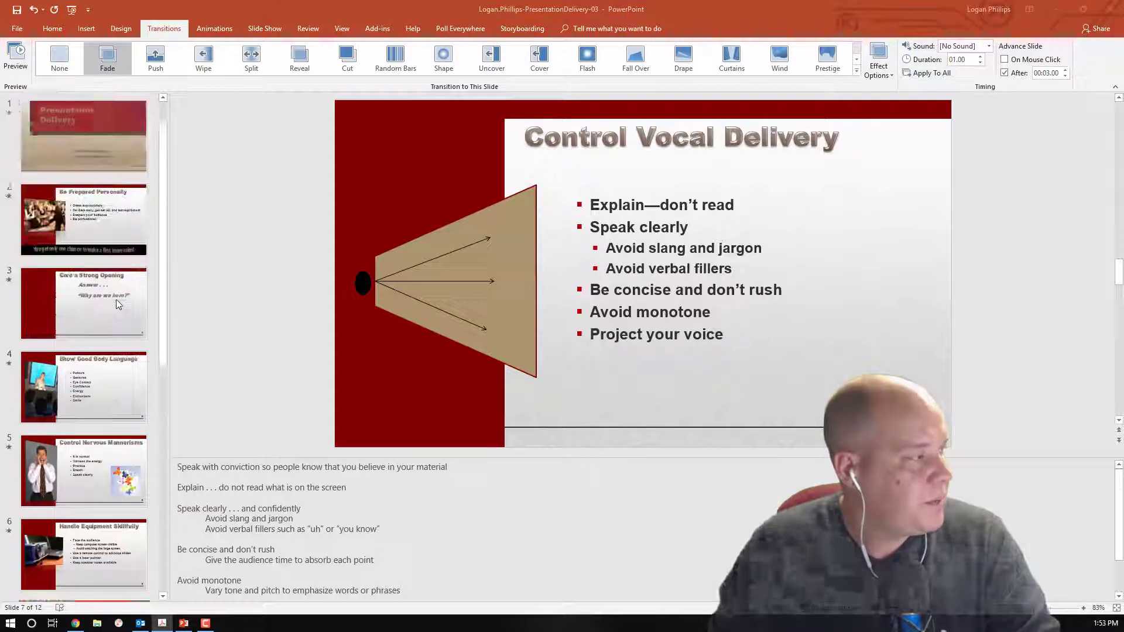
pyautogui.click(78, 146)
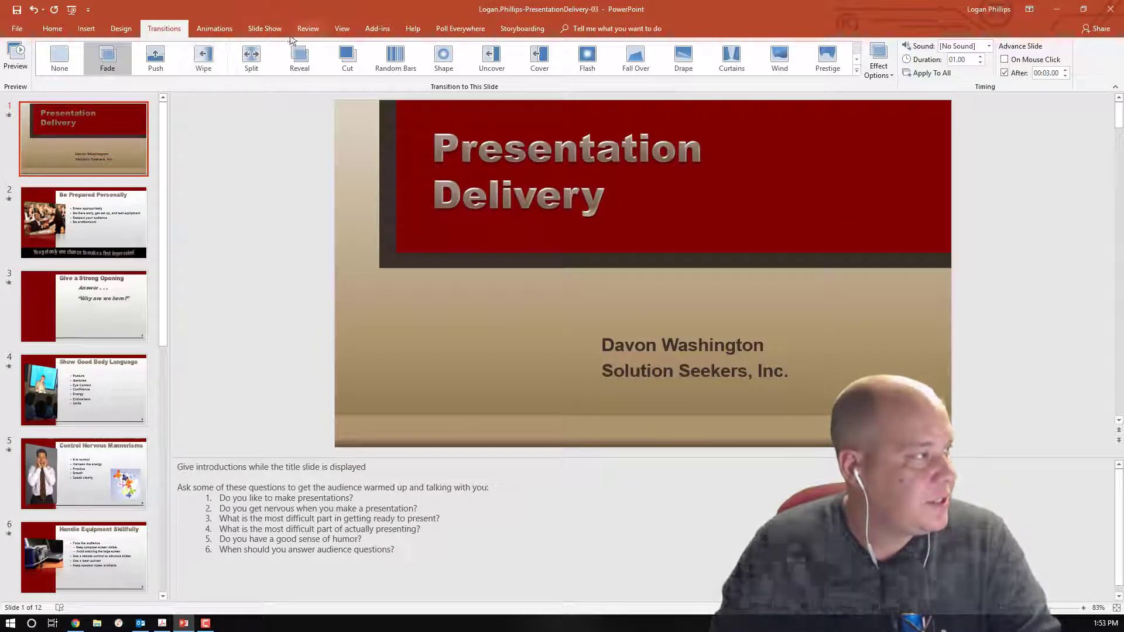
# Step: Show the Slide Show tab with its Set Up and Monitors options
pyautogui.click(268, 29)
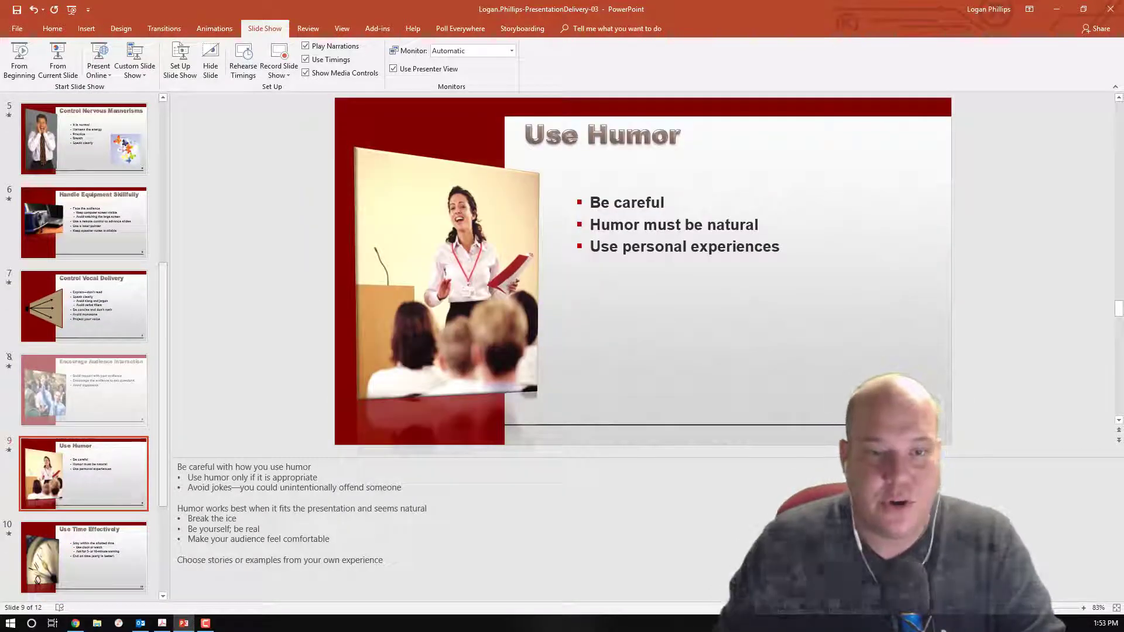
# Step: Switch to the other open window with Alt+Tab
pyautogui.hotkey('alt', 'Tab')
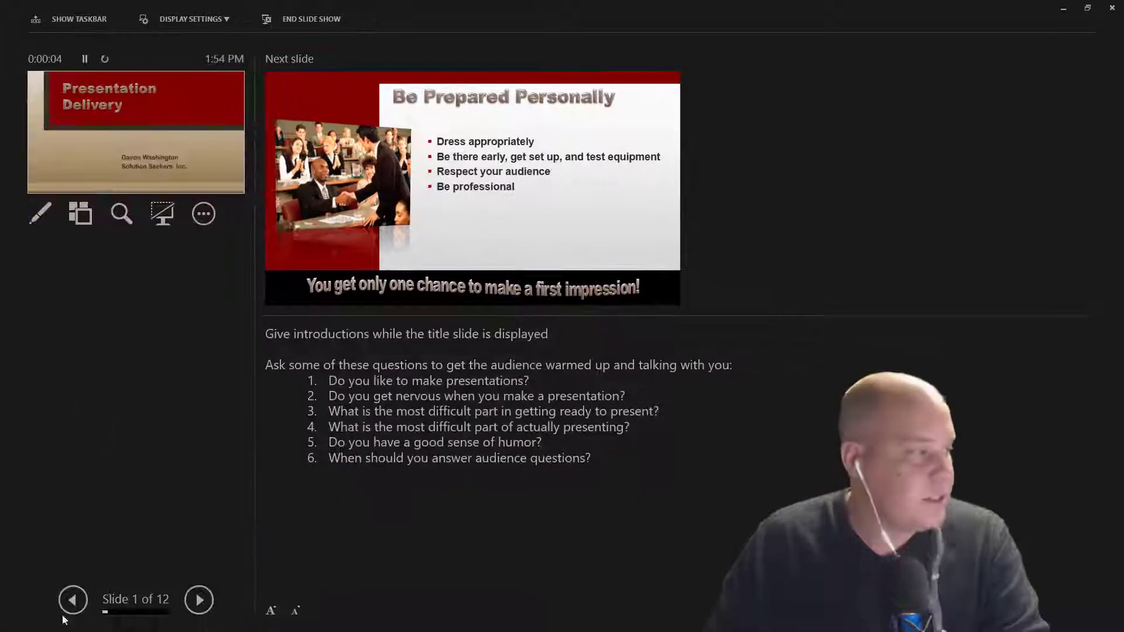
# Step: Step between the title slide and slide 2 in Presenter View, pausing the timer
pyautogui.press('Right')
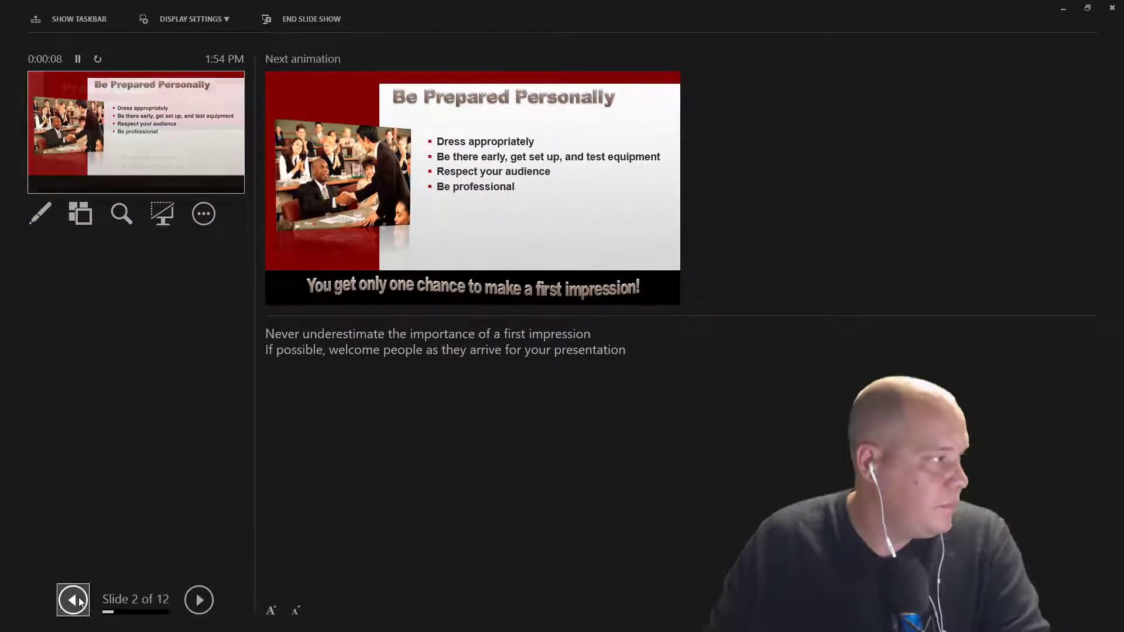
pyautogui.click(82, 600)
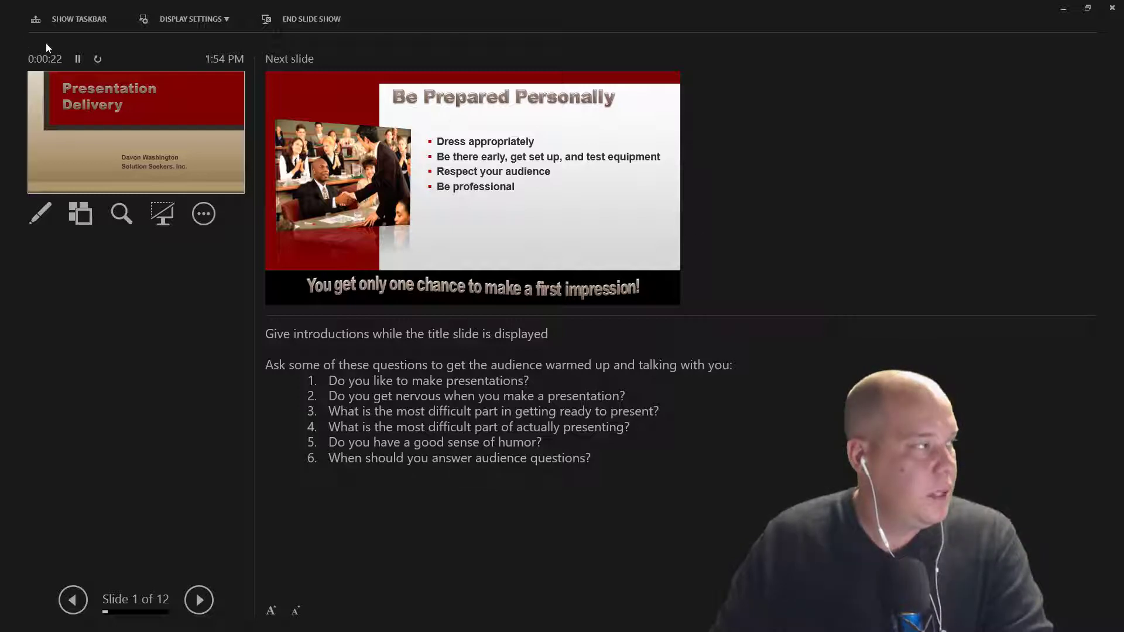
pyautogui.click(78, 58)
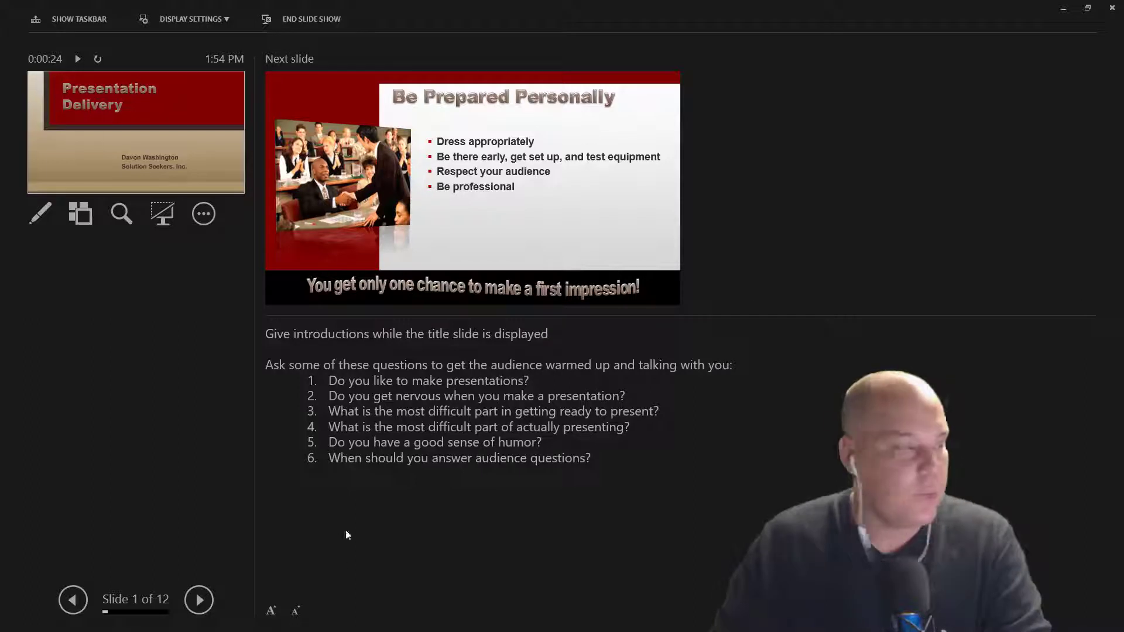
pyautogui.press('Right')
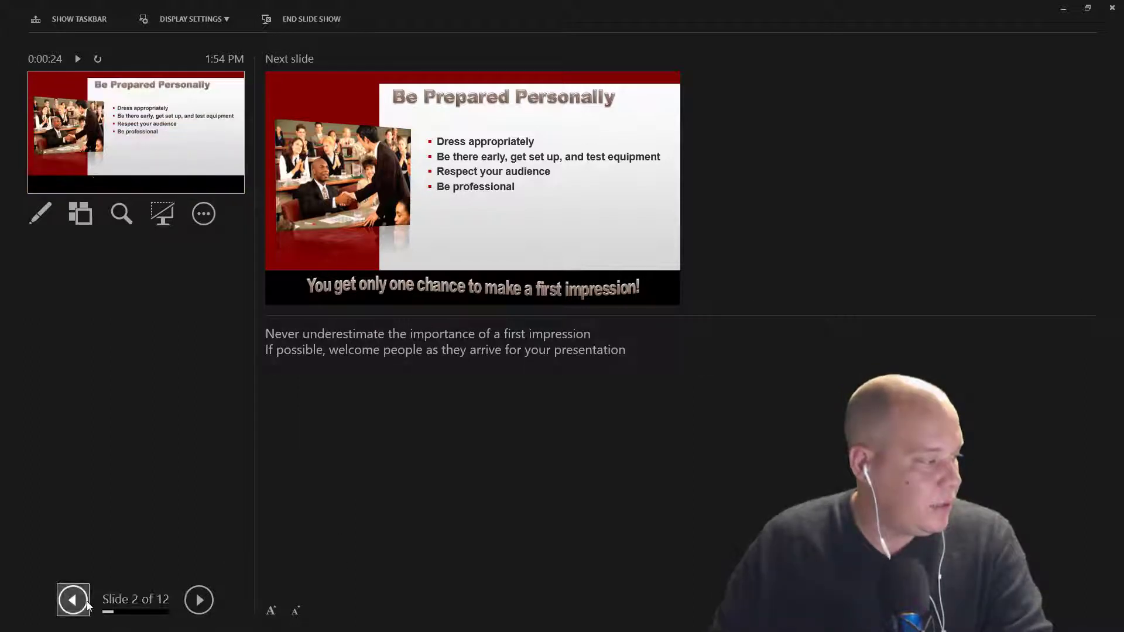
pyautogui.click(79, 604)
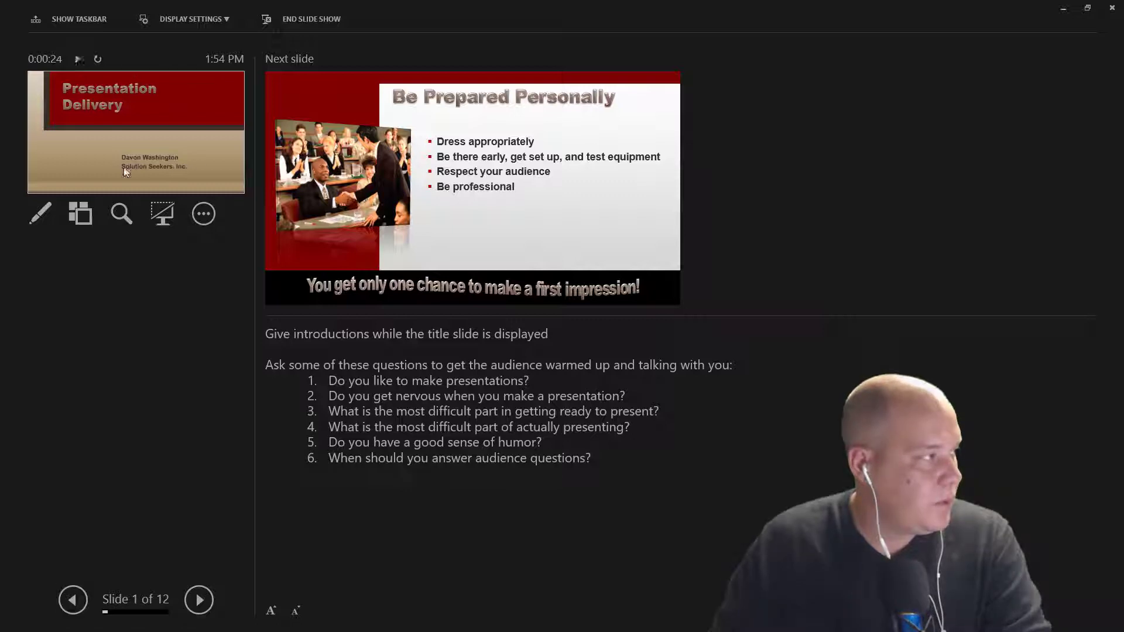
# Step: Advance through slides 2, 3 and 4 to slide 5, Control Nervous Mannerisms
pyautogui.press('Right')
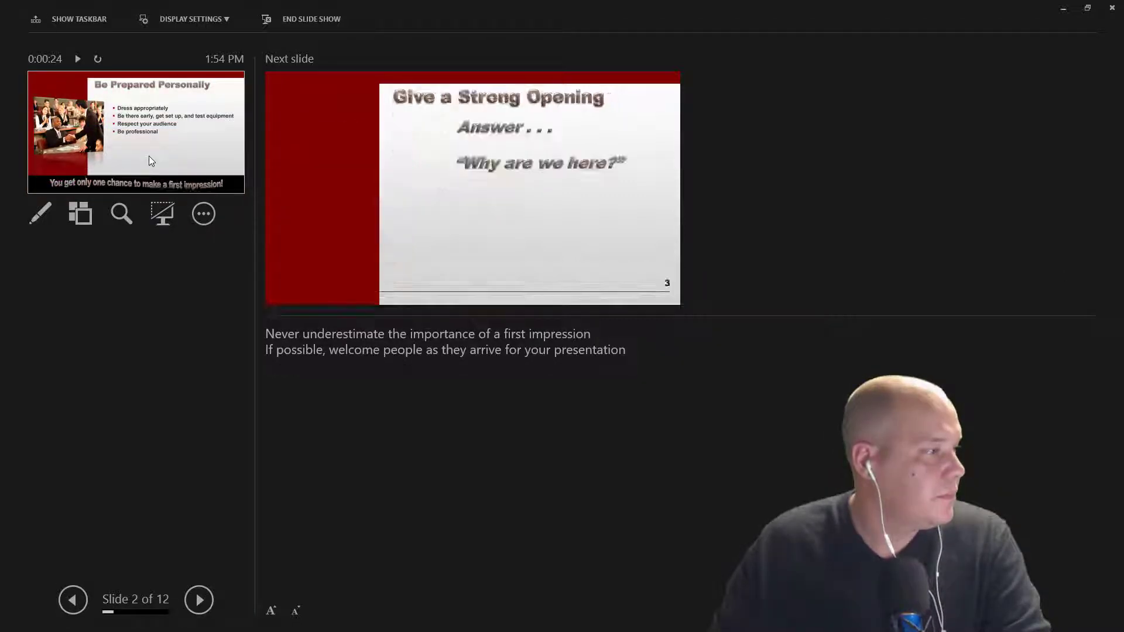
pyautogui.press('Right')
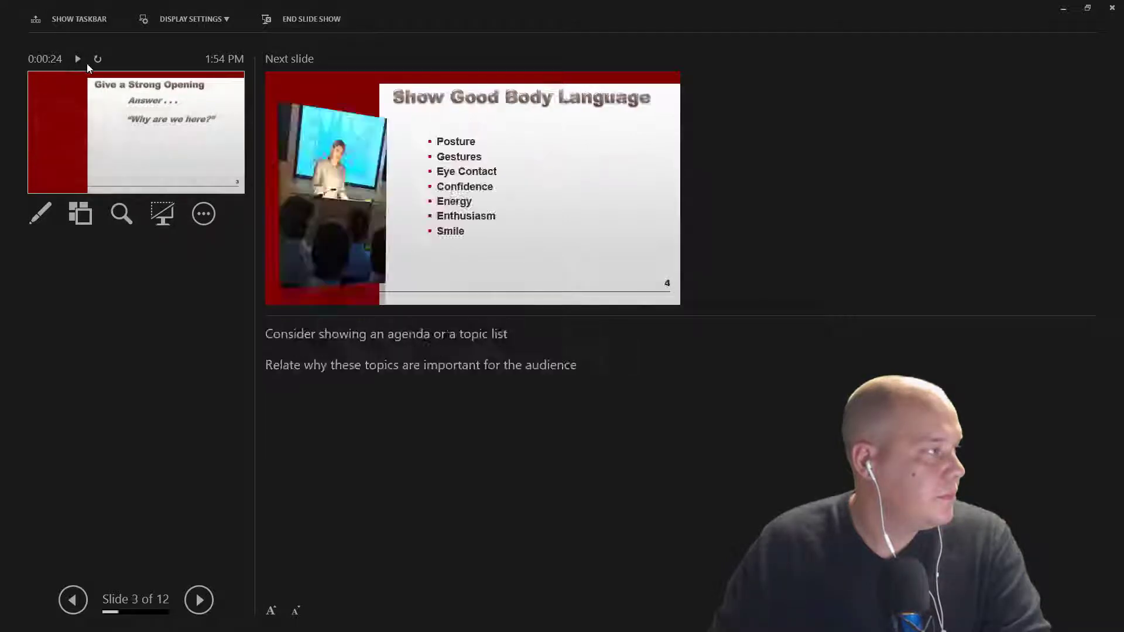
pyautogui.click(77, 59)
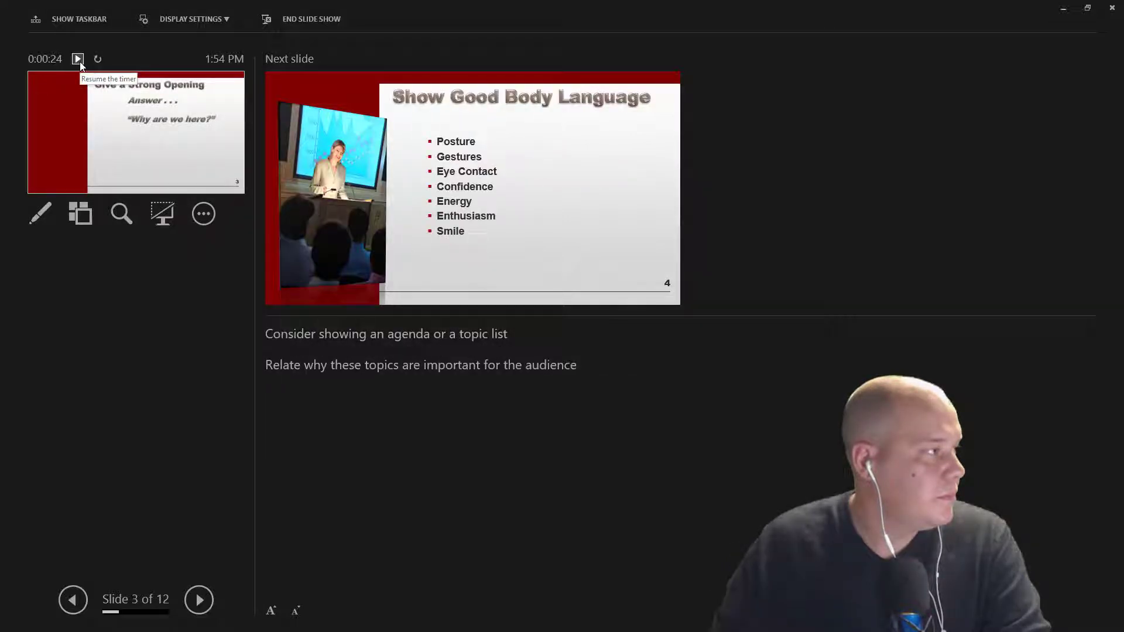
pyautogui.press('Right')
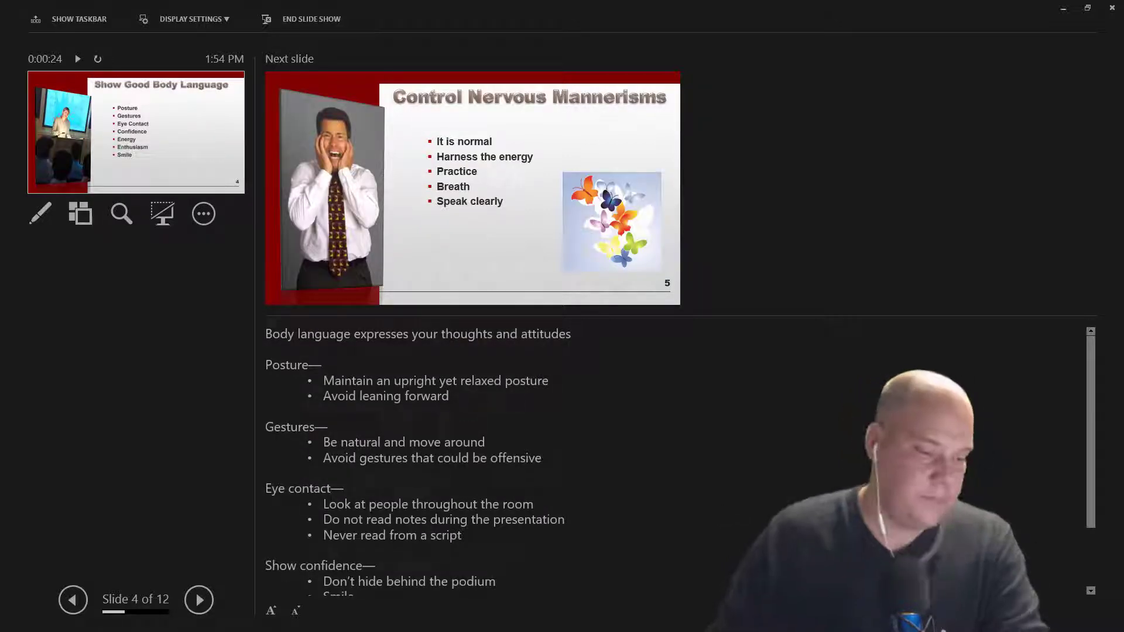
pyautogui.press('Escape')
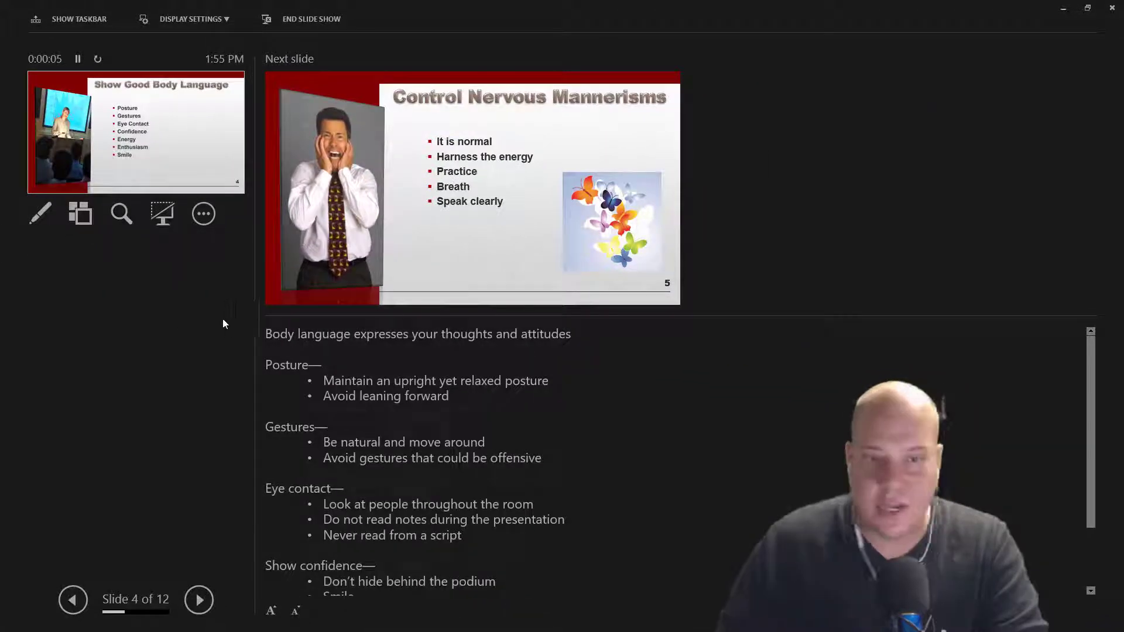
pyautogui.press('Right')
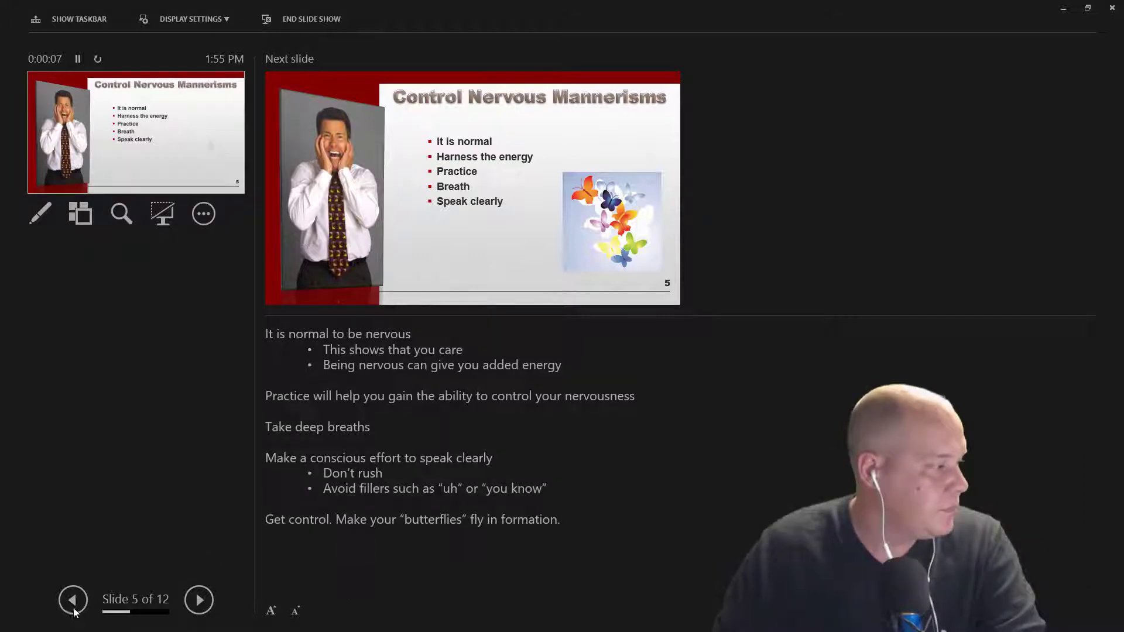
# Step: Step back to slide 2 and switch the pointer to the pen
pyautogui.click(74, 605)
pyautogui.click(74, 605)
pyautogui.click(74, 605)
pyautogui.click(73, 605)
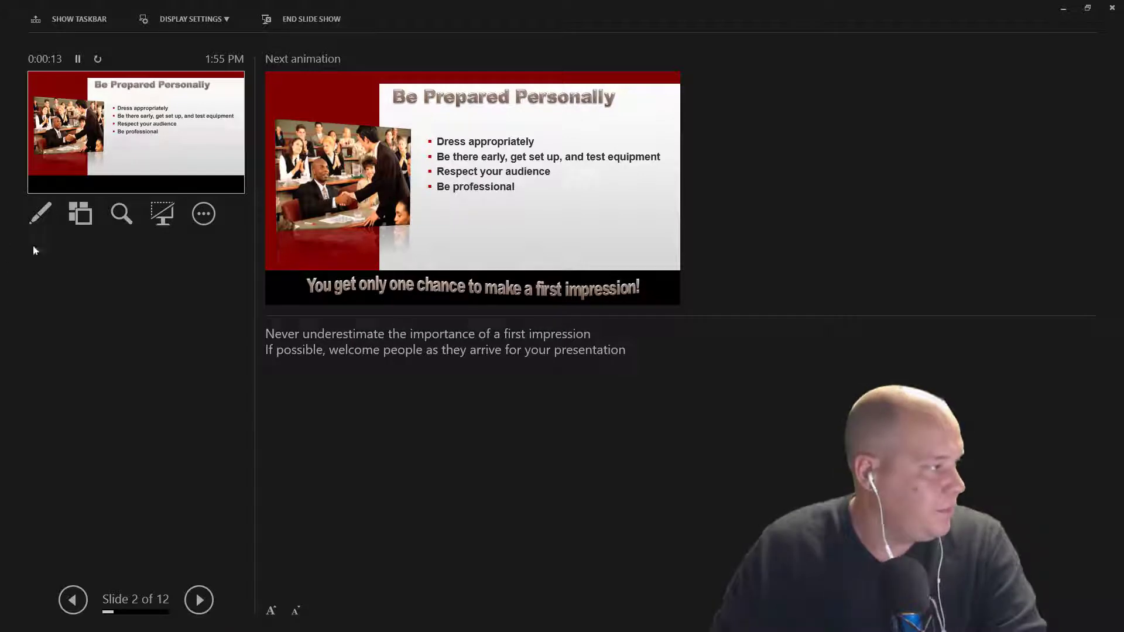
pyautogui.click(40, 214)
pyautogui.click(76, 253)
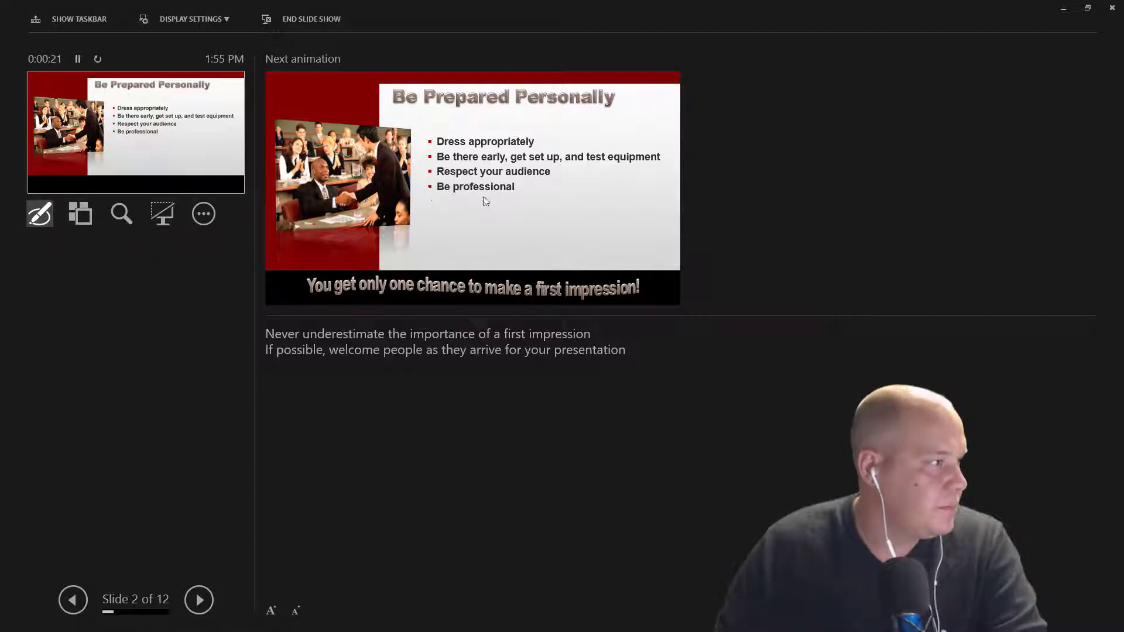
# Step: Bring in slide 2's first-impression caption, then move forward and settle on slide 4
pyautogui.click(519, 191)
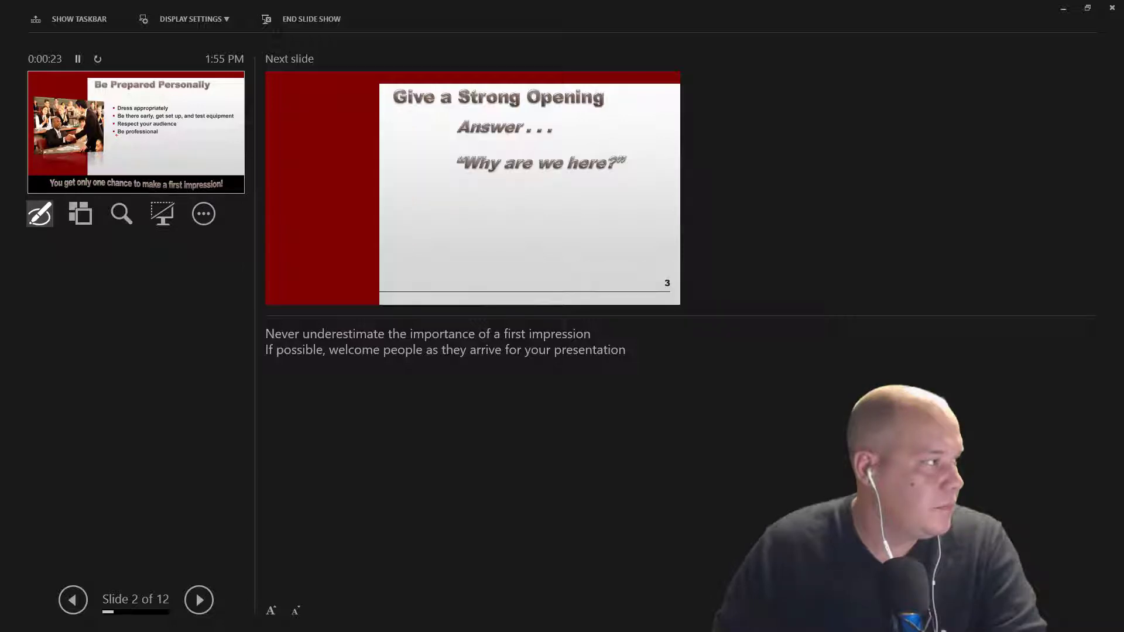
pyautogui.click(111, 134)
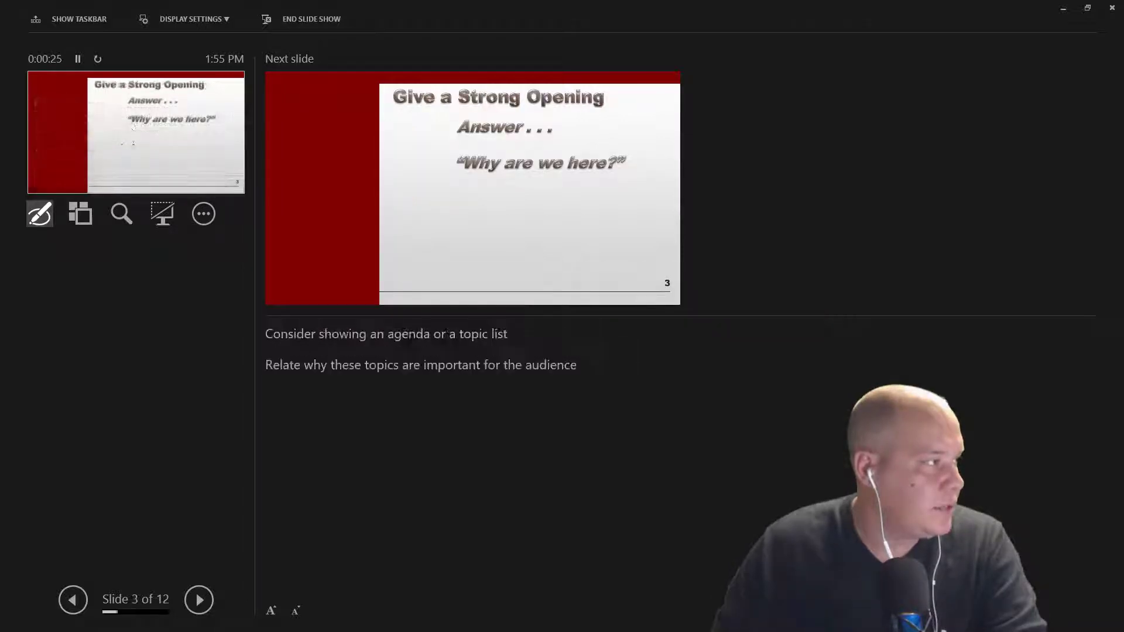
pyautogui.click(72, 606)
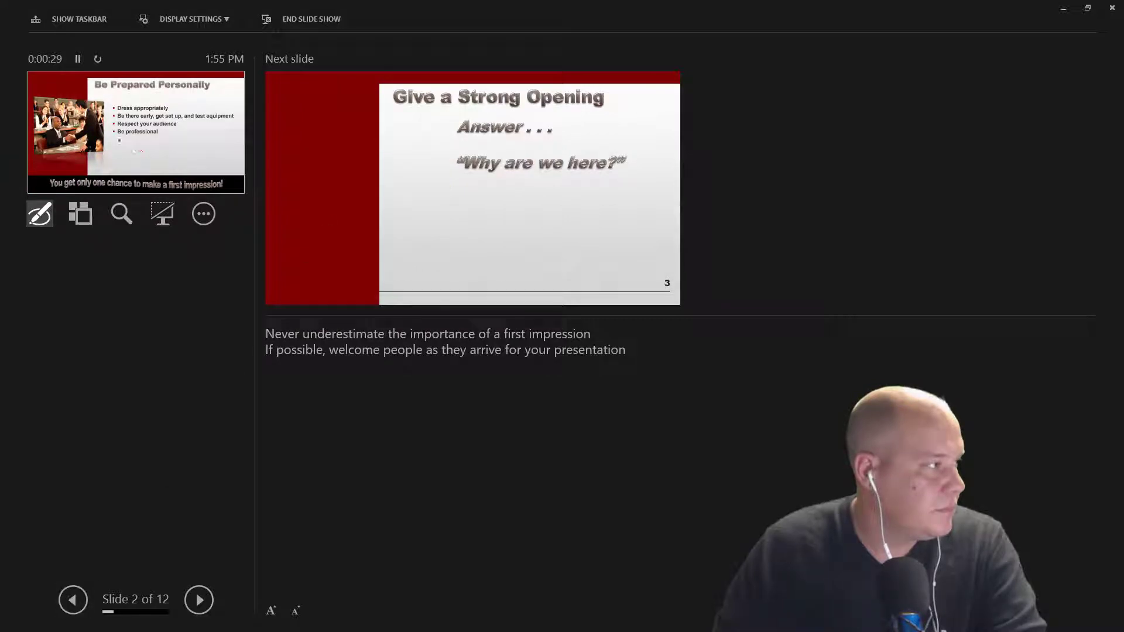
pyautogui.click(201, 135)
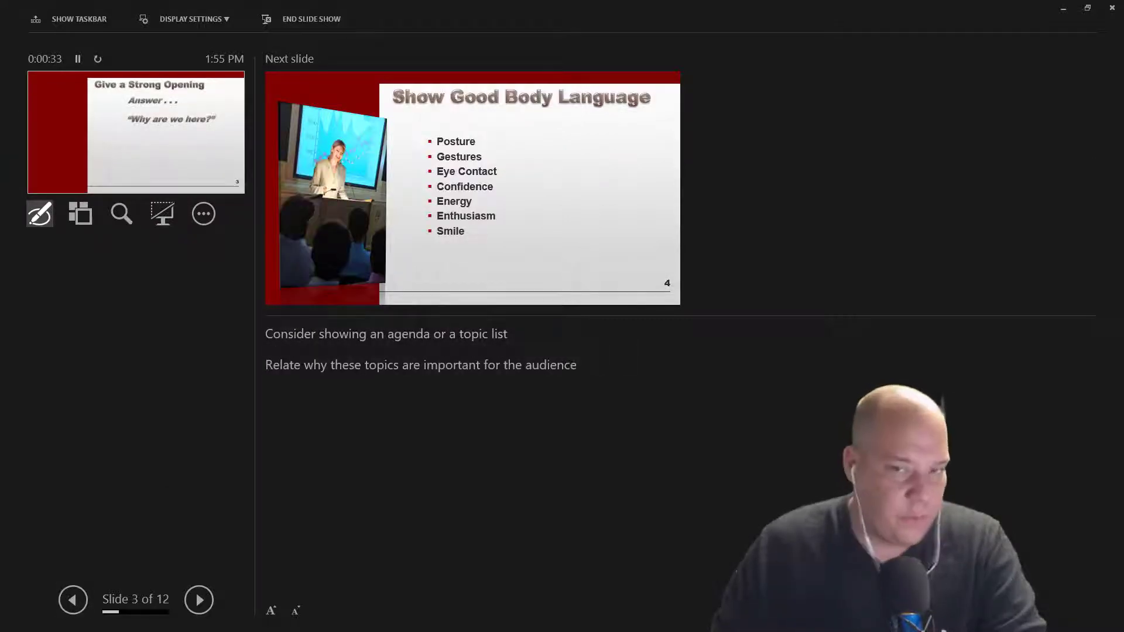
pyautogui.press('Right')
pyautogui.click(205, 592)
pyautogui.click(81, 611)
# Step: Pause the slide show on slide 4 from the additional show options
pyautogui.click(44, 221)
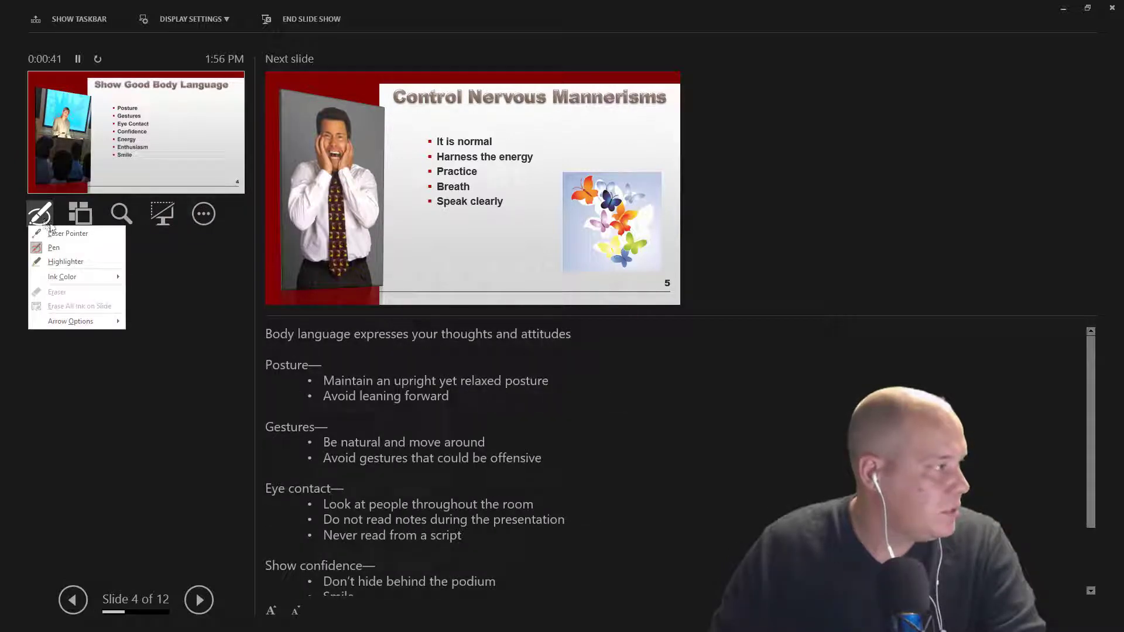
pyautogui.click(179, 269)
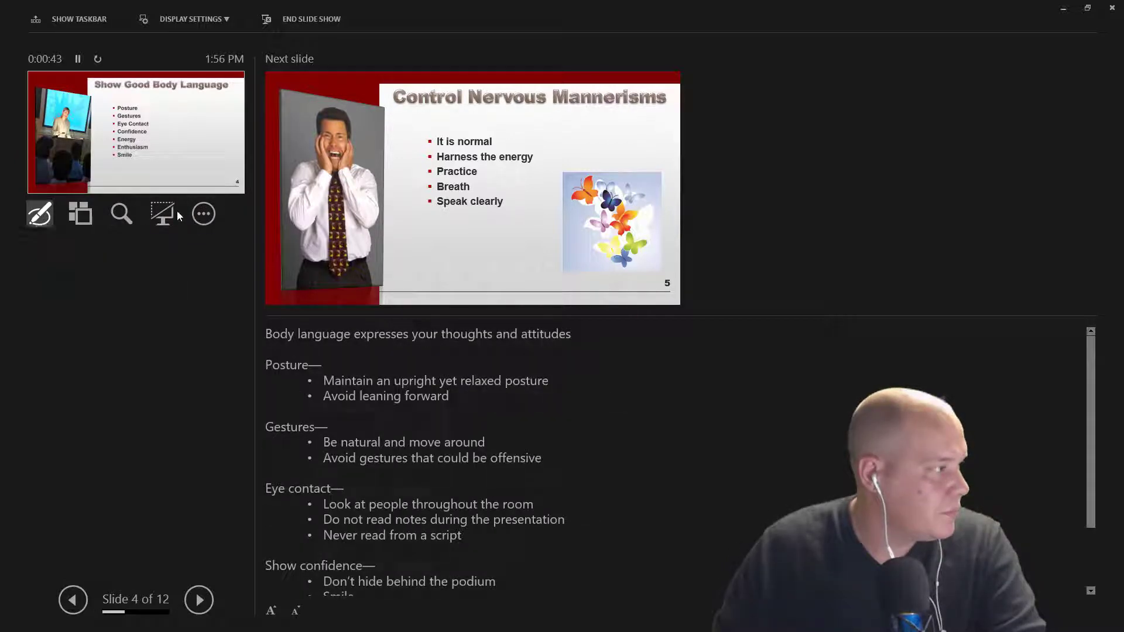
pyautogui.click(204, 213)
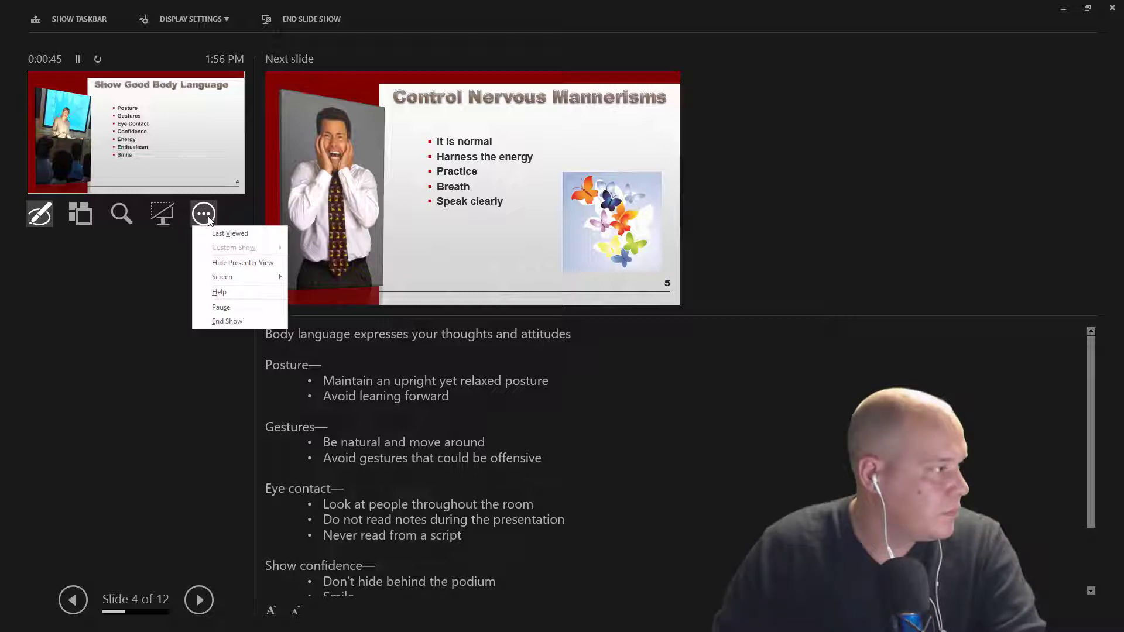
pyautogui.click(219, 307)
pyautogui.click(205, 222)
pyautogui.moveTo(212, 281)
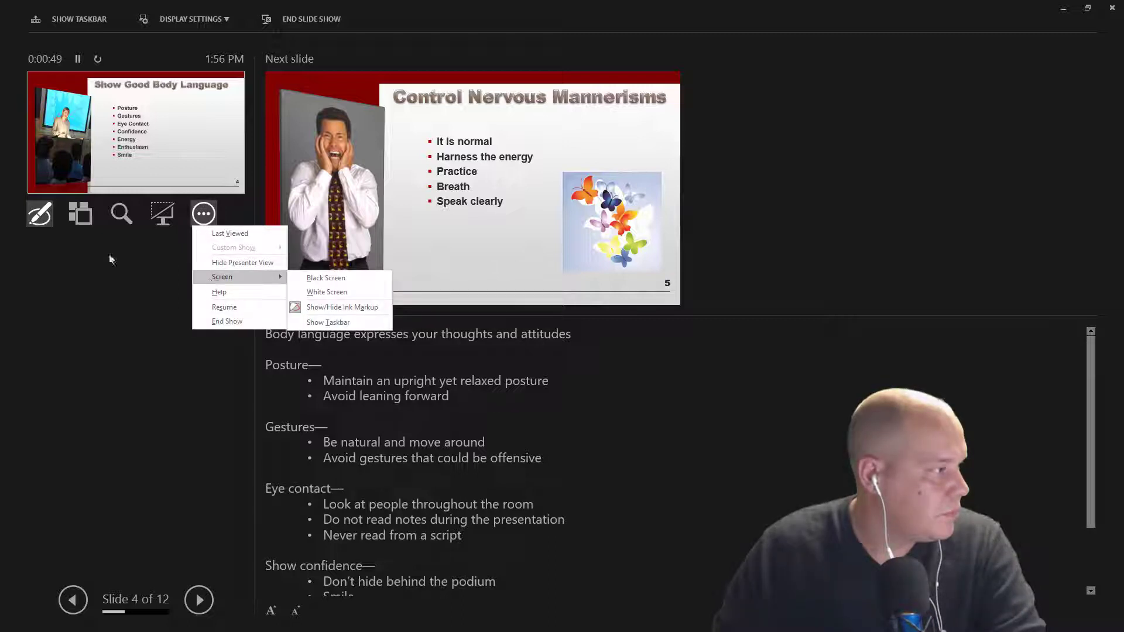
pyautogui.click(41, 217)
# Step: Choose the red pen for annotating slide 4's Eye Contact and Smile
pyautogui.click(40, 217)
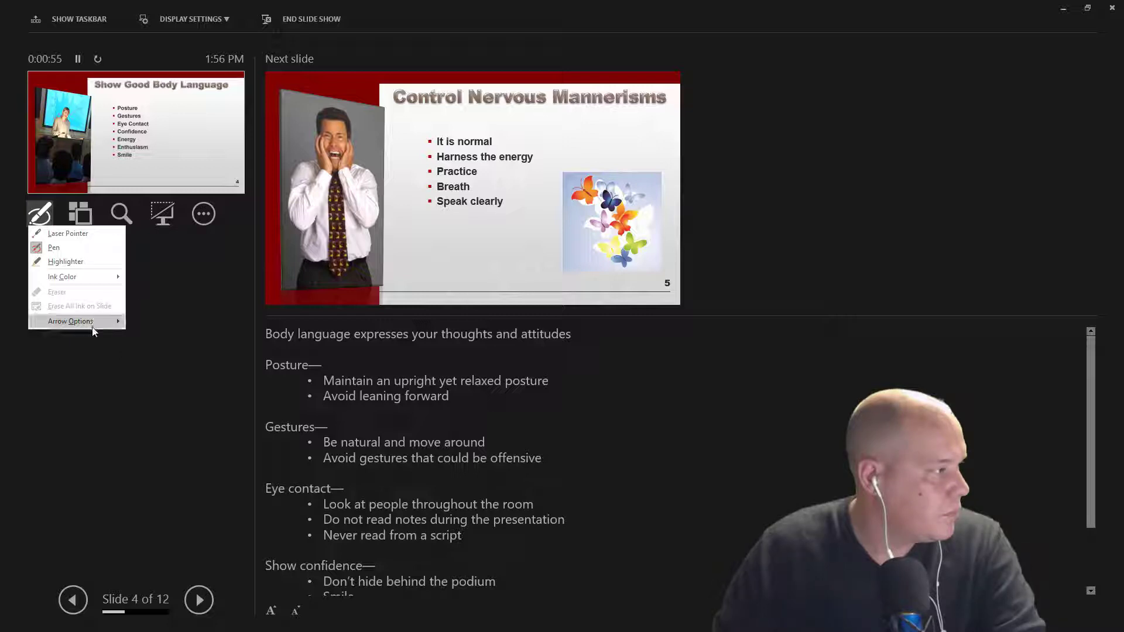
pyautogui.moveTo(101, 325)
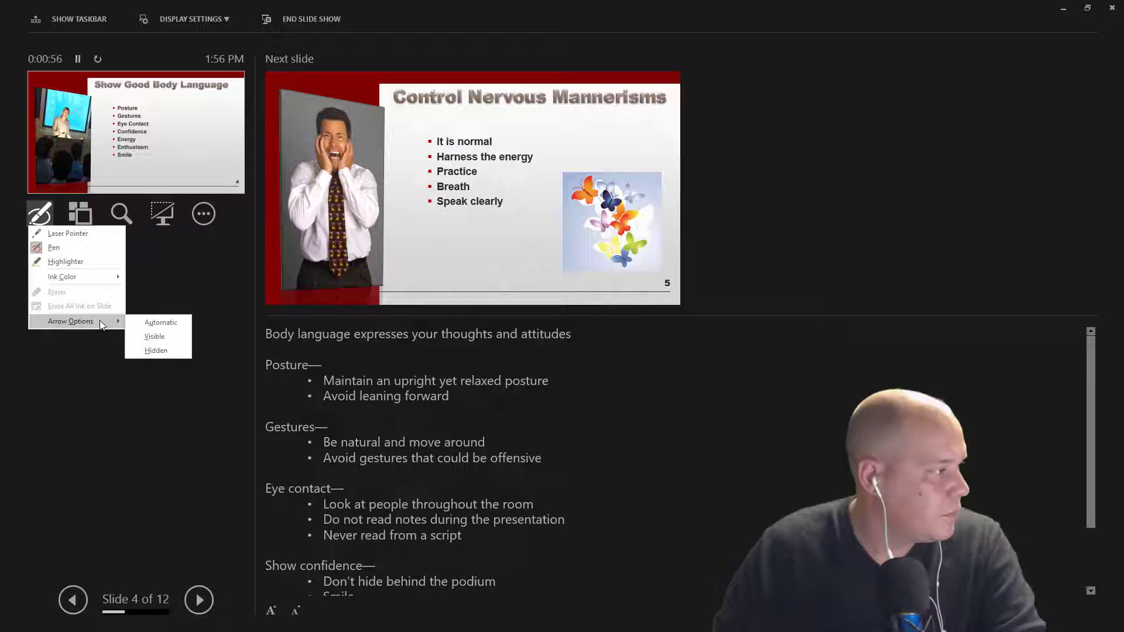
pyautogui.click(166, 269)
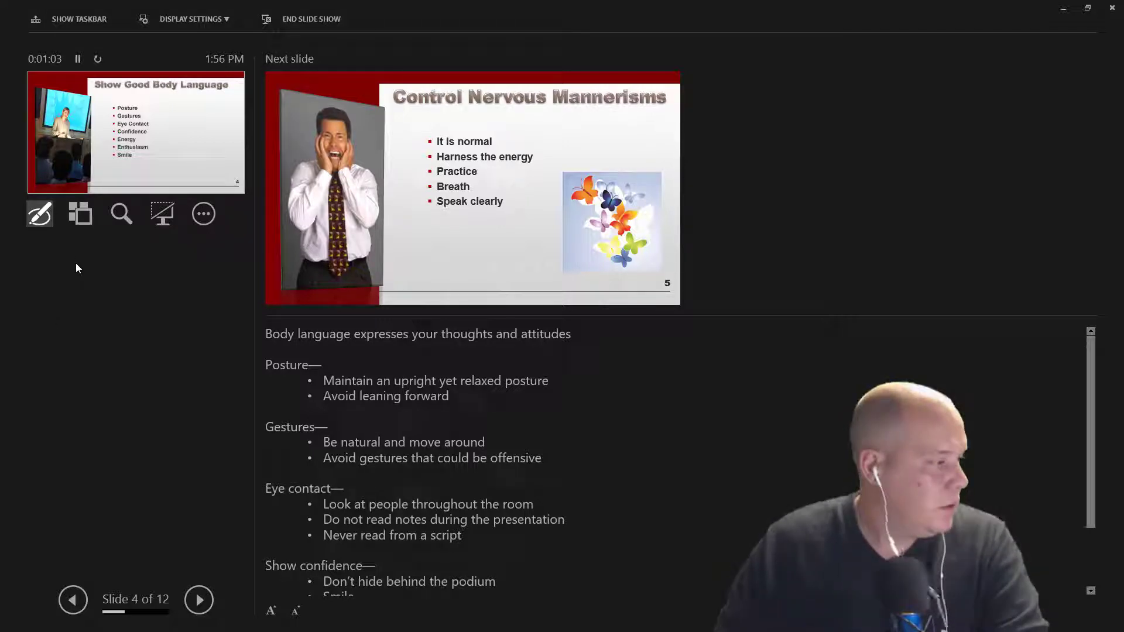
pyautogui.click(41, 215)
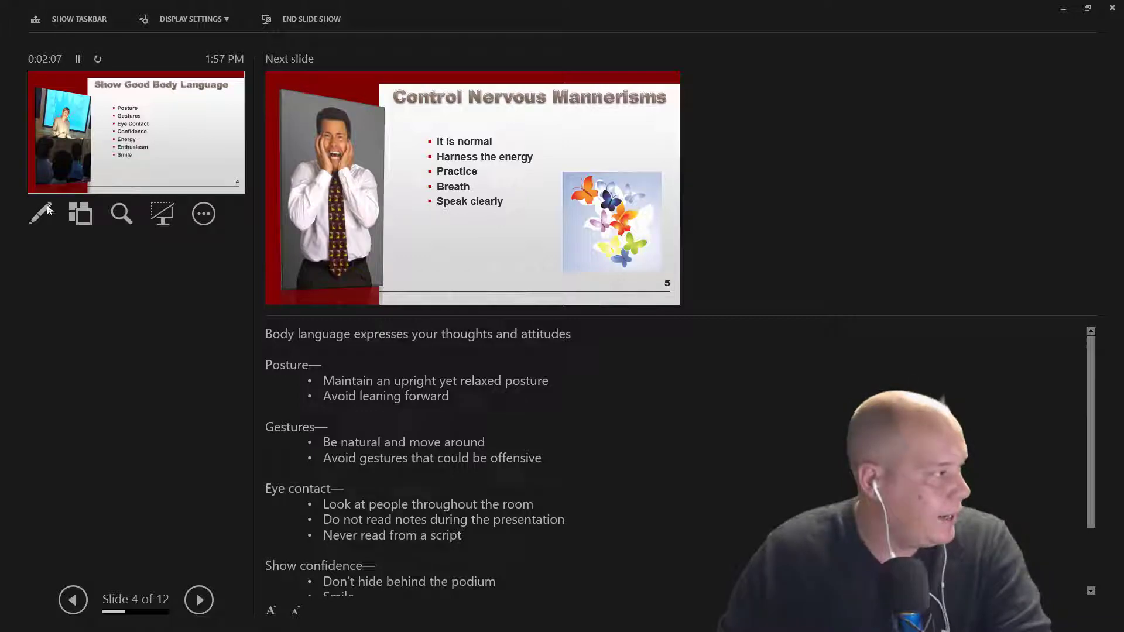
pyautogui.click(40, 220)
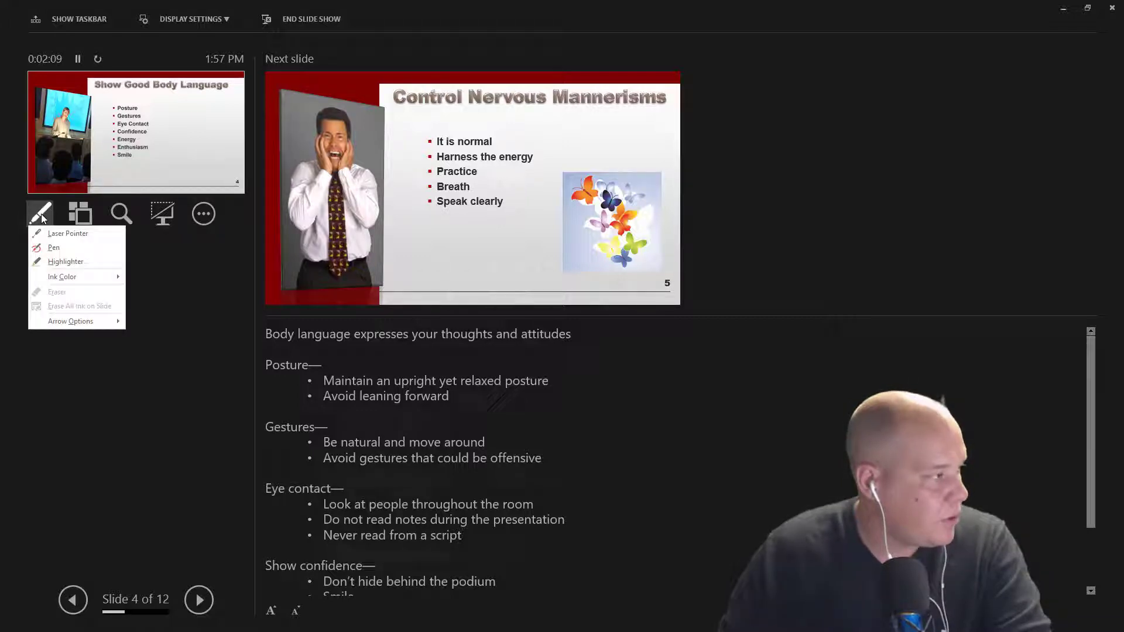
pyautogui.click(53, 247)
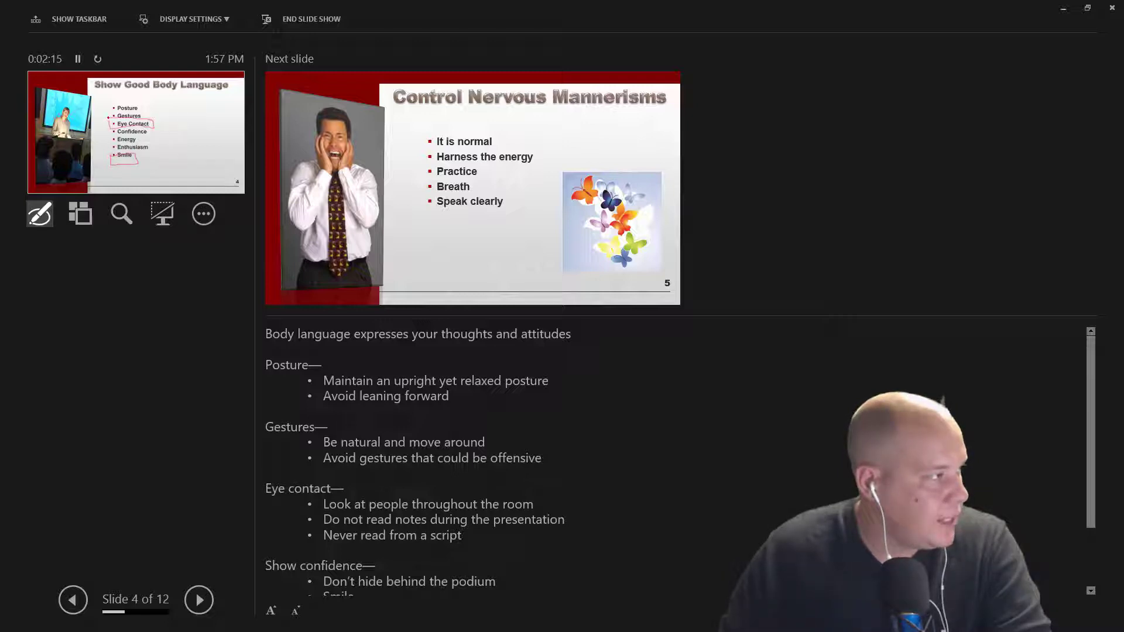
# Step: Advance through slides 5 and 6 to slide 7, Control Vocal Delivery
pyautogui.press('Right')
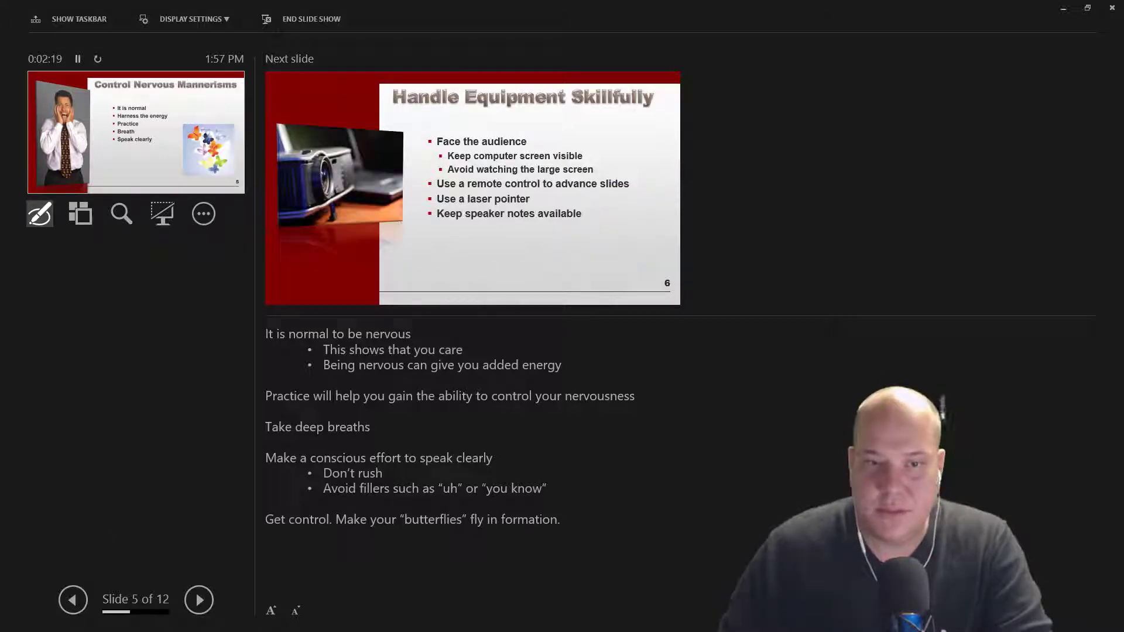
pyautogui.press('Right')
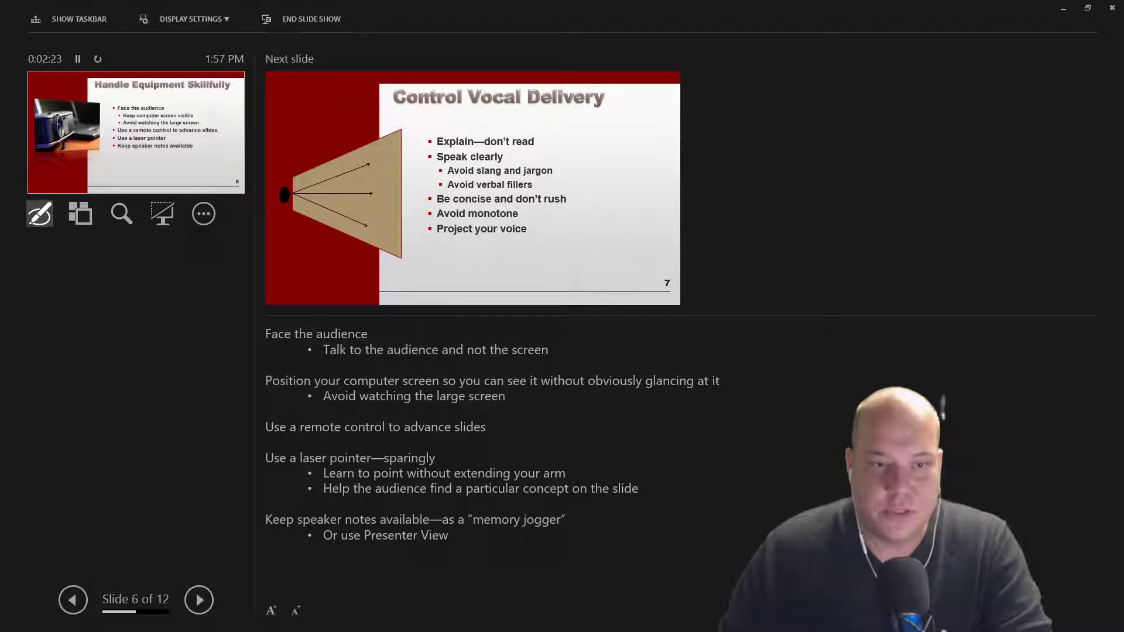
pyautogui.click(202, 605)
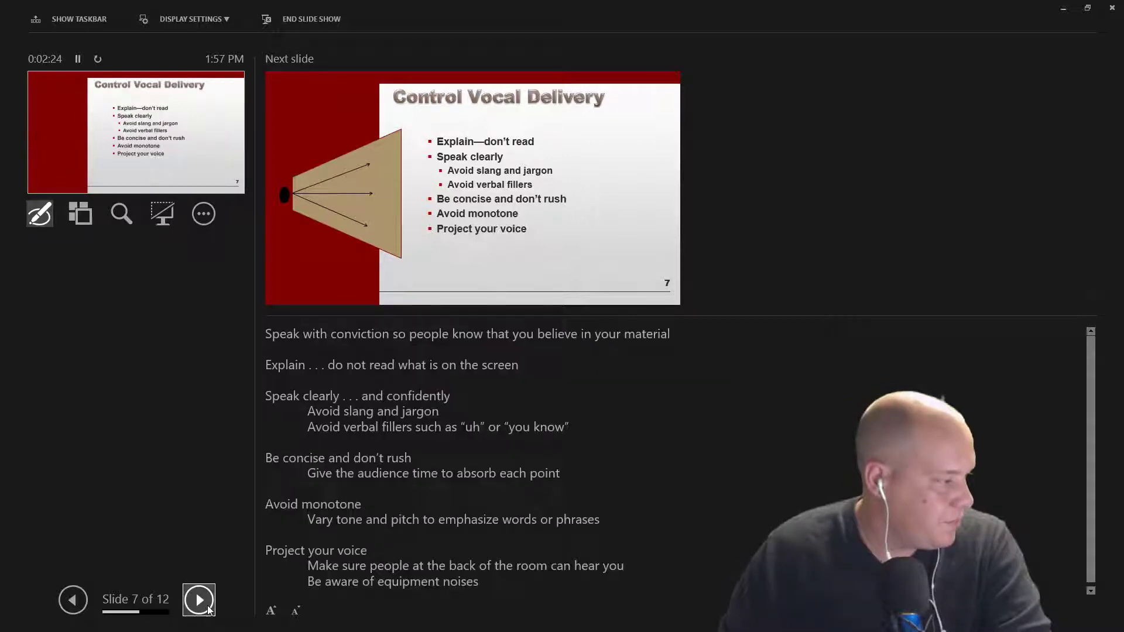
pyautogui.click(201, 224)
pyautogui.click(238, 332)
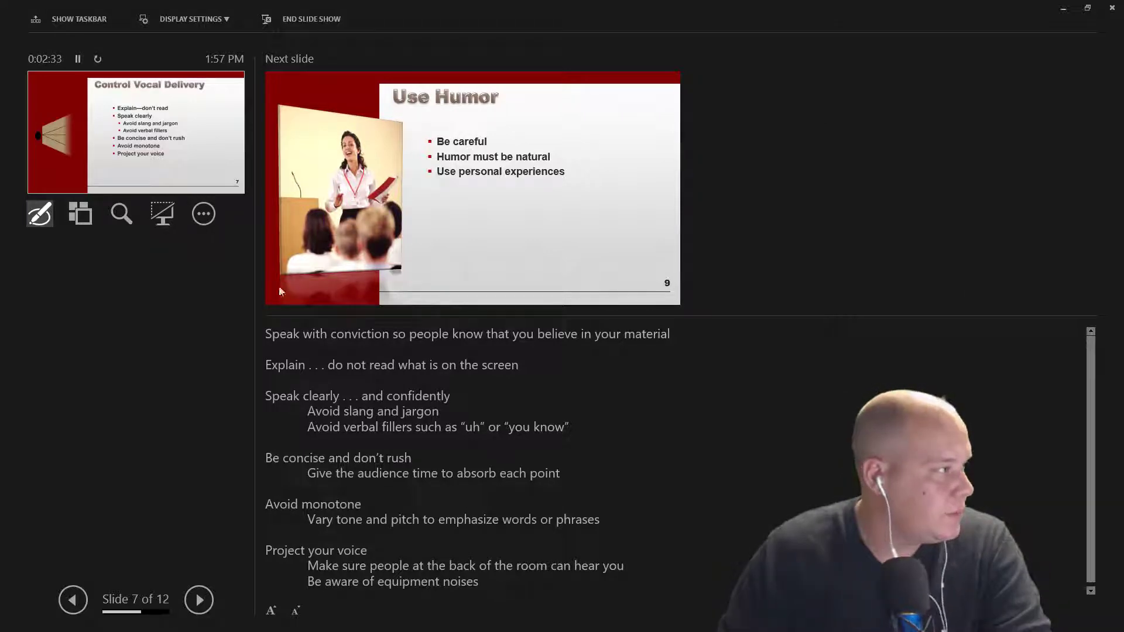
# Step: Play slide 7's animation, skip hidden slide 8, then return to slide 7 for marking
pyautogui.click(199, 600)
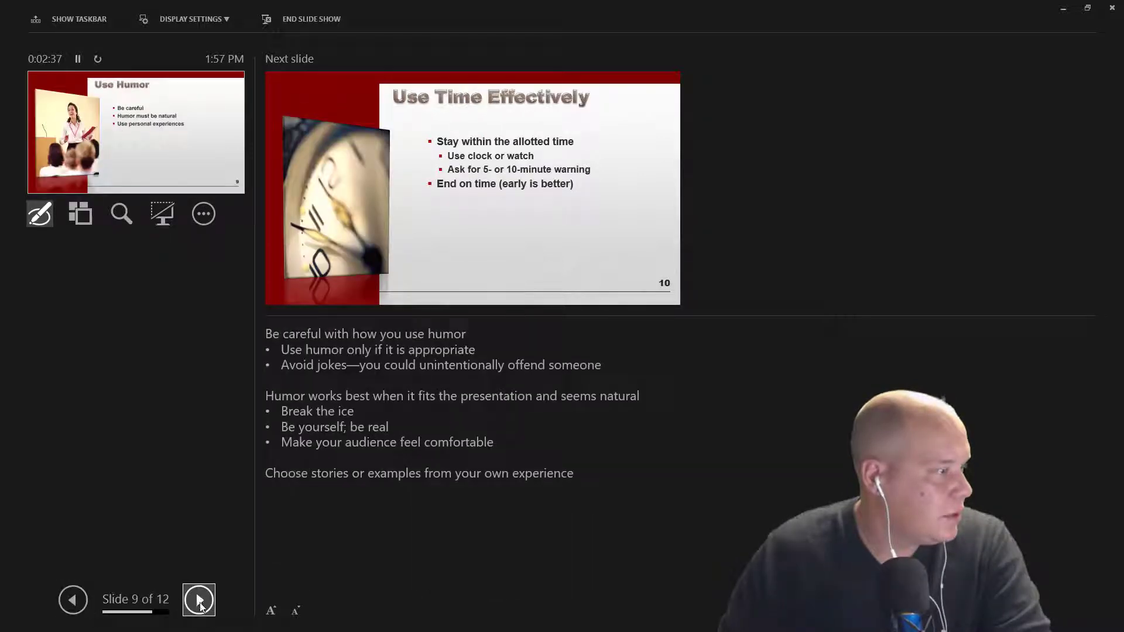
pyautogui.click(199, 601)
pyautogui.click(84, 604)
pyautogui.click(84, 606)
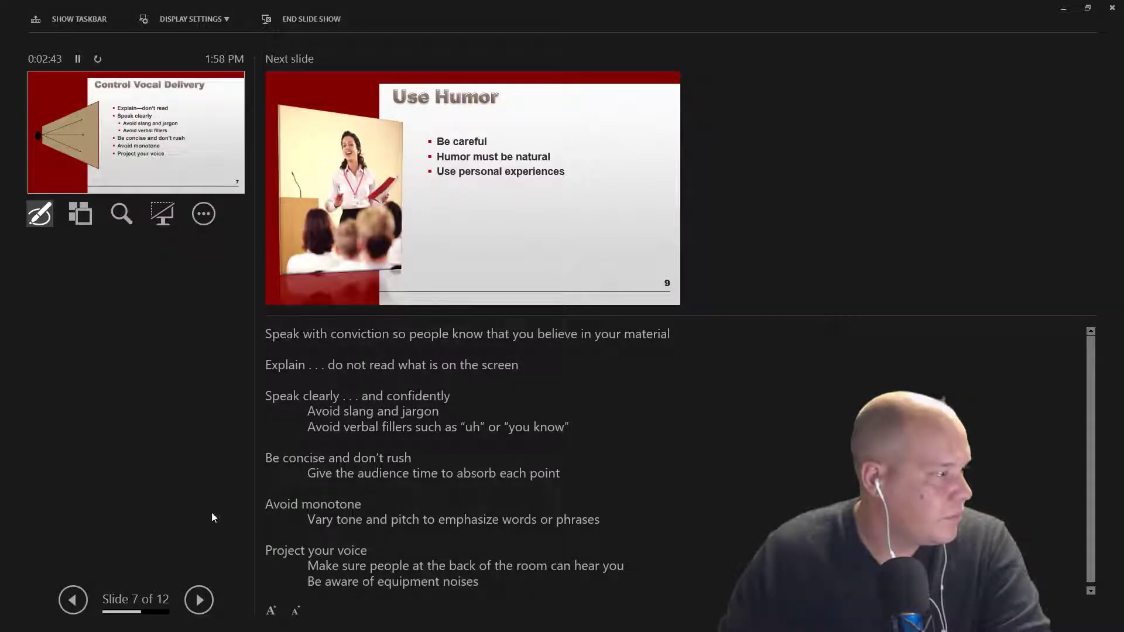
pyautogui.click(205, 216)
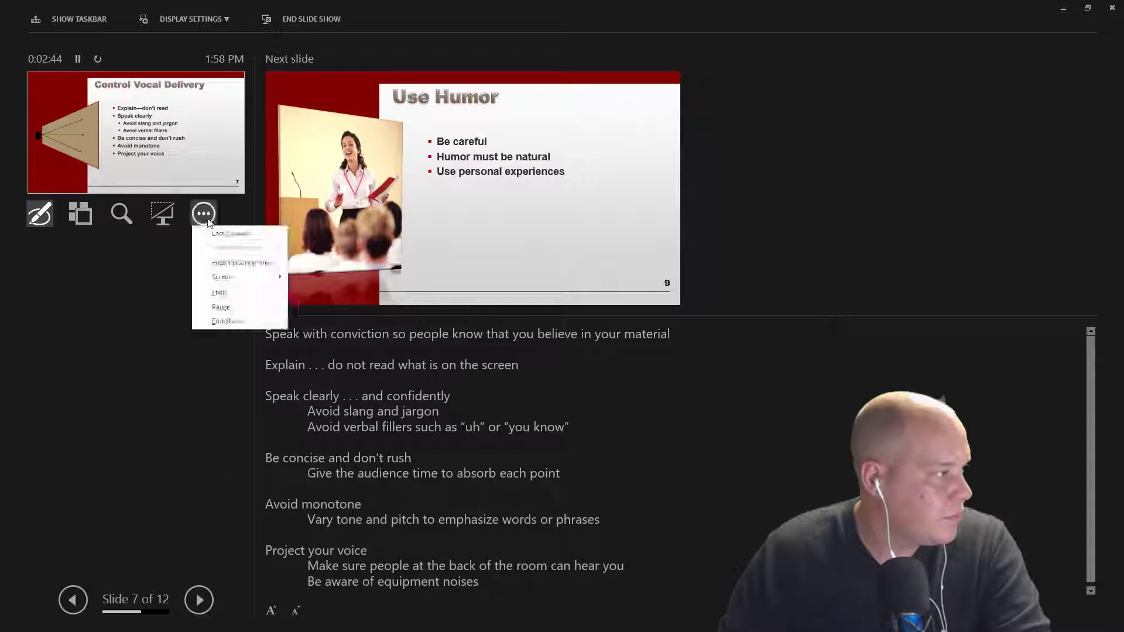
pyautogui.click(238, 308)
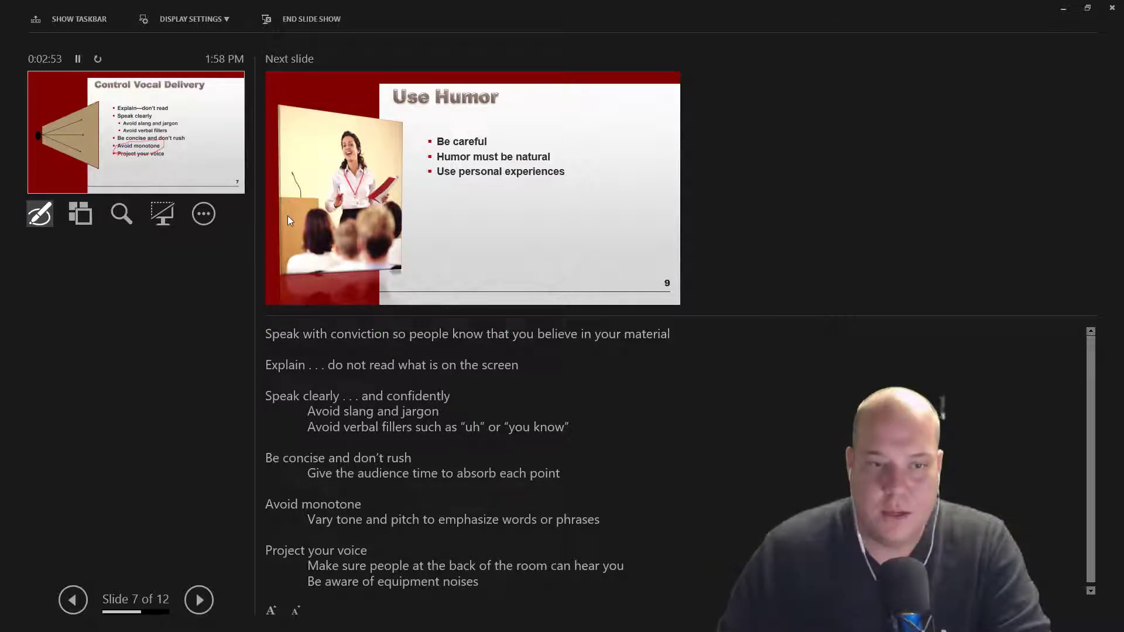
# Step: Advance past slide 9 to slide 10, then step back from slide 11 to slide 10
pyautogui.click(196, 600)
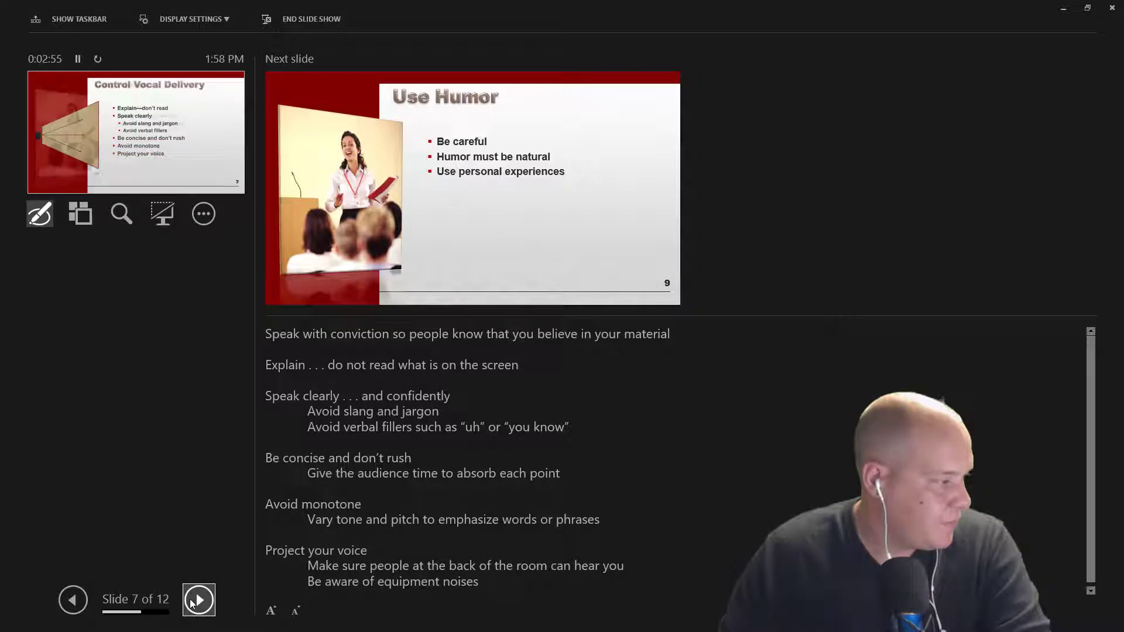
pyautogui.click(196, 600)
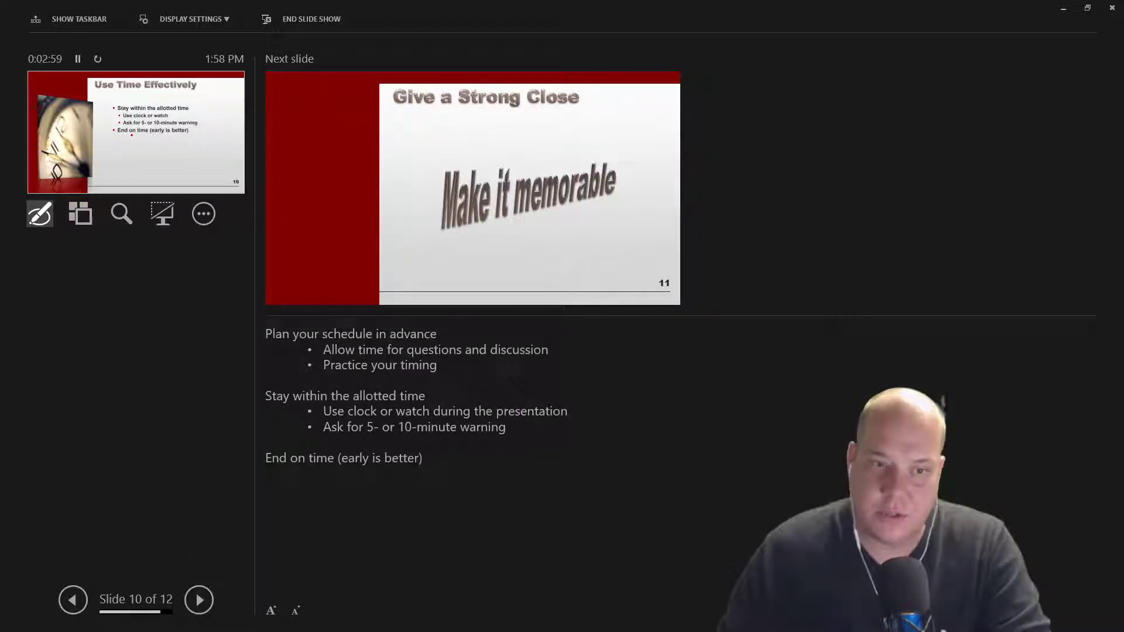
pyautogui.click(111, 132)
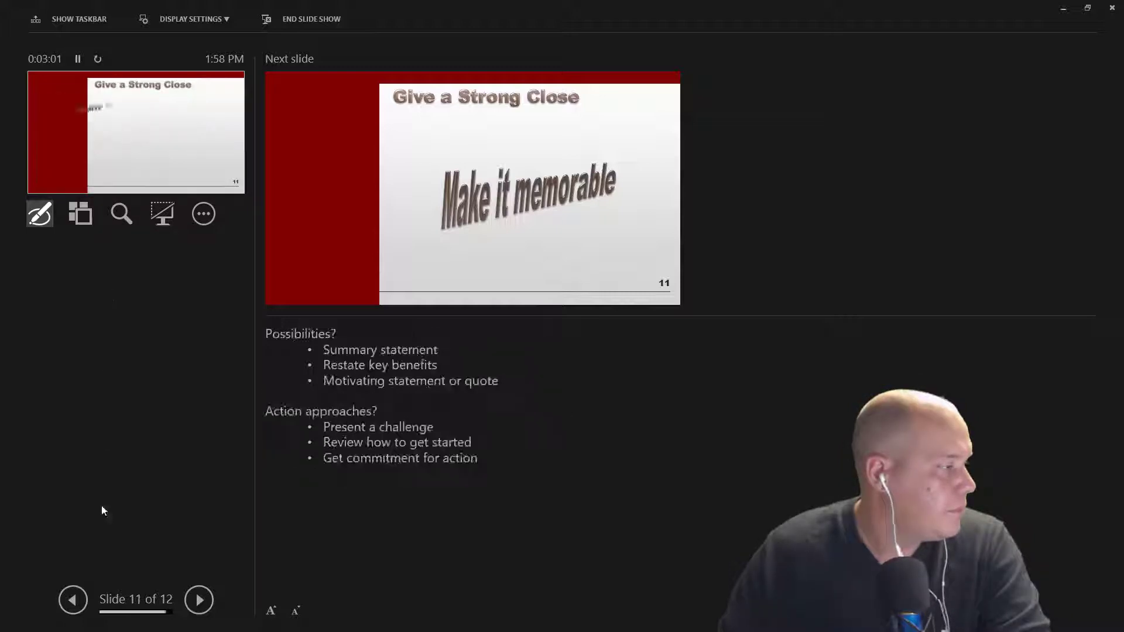
pyautogui.click(81, 597)
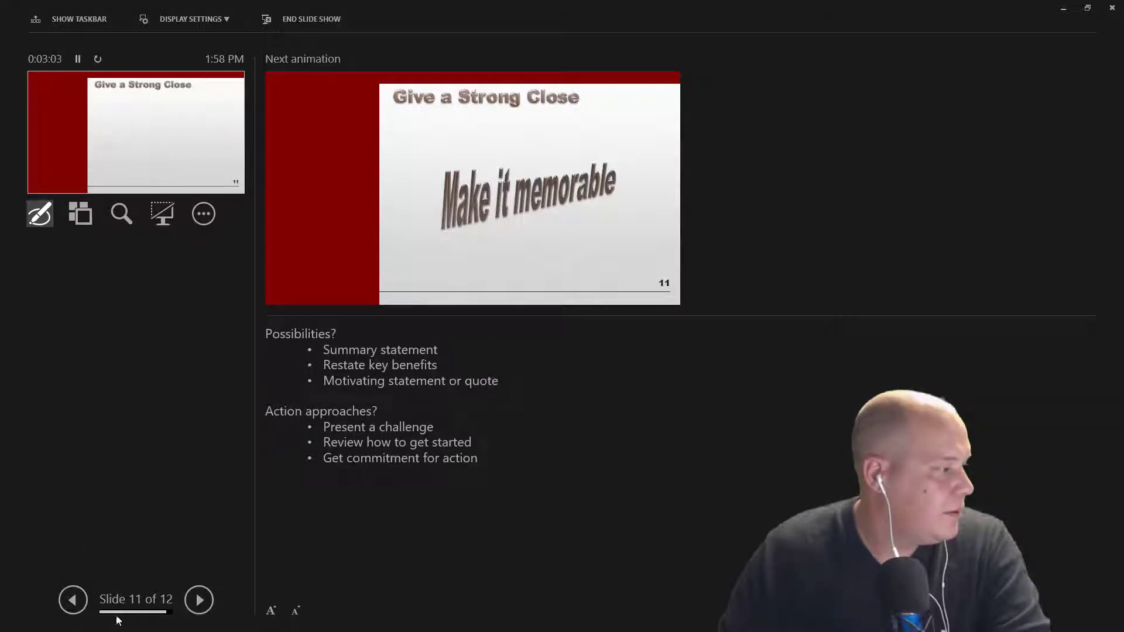
pyautogui.click(73, 599)
# Step: Mark slide 10 with the pen, then advance to slide 11 and toward slide 12
pyautogui.click(205, 216)
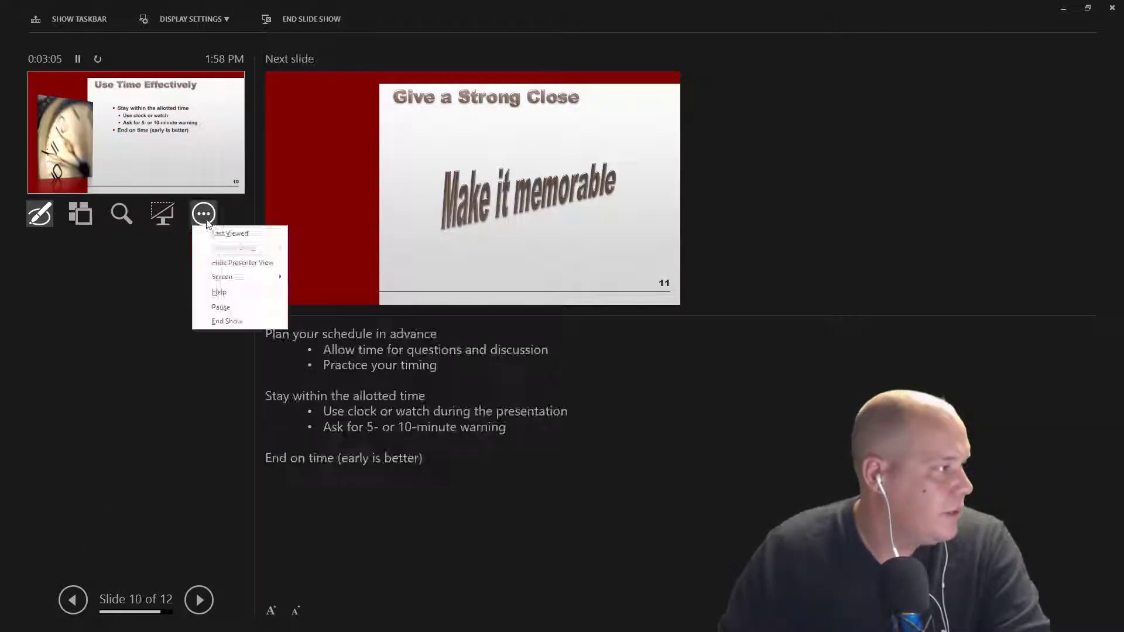
pyautogui.click(76, 609)
pyautogui.click(80, 611)
pyautogui.click(198, 599)
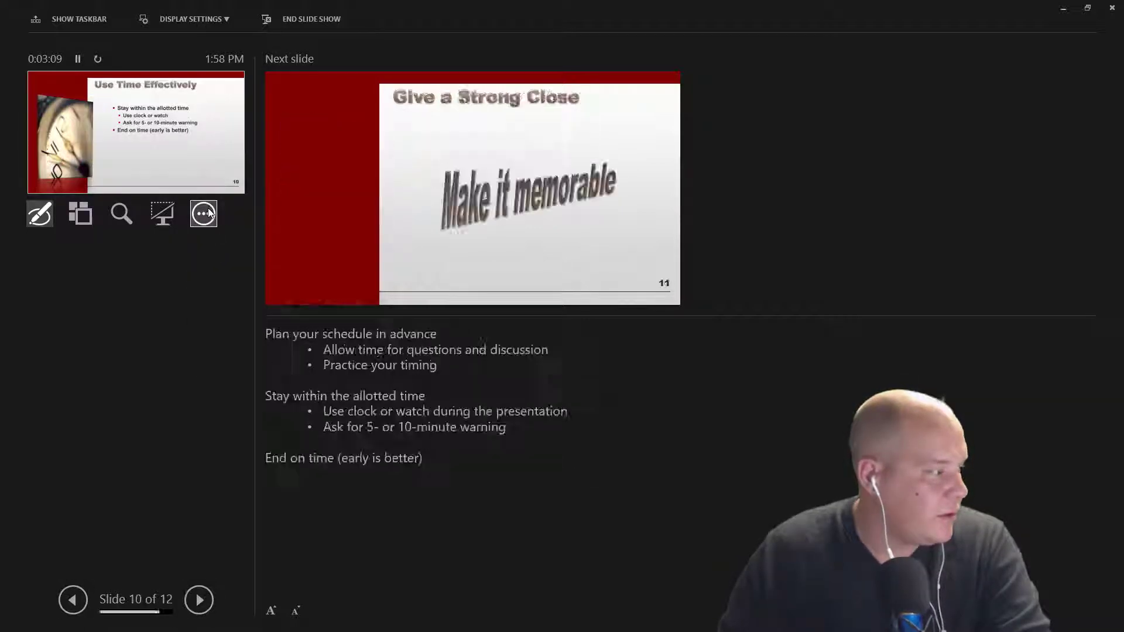
pyautogui.click(204, 213)
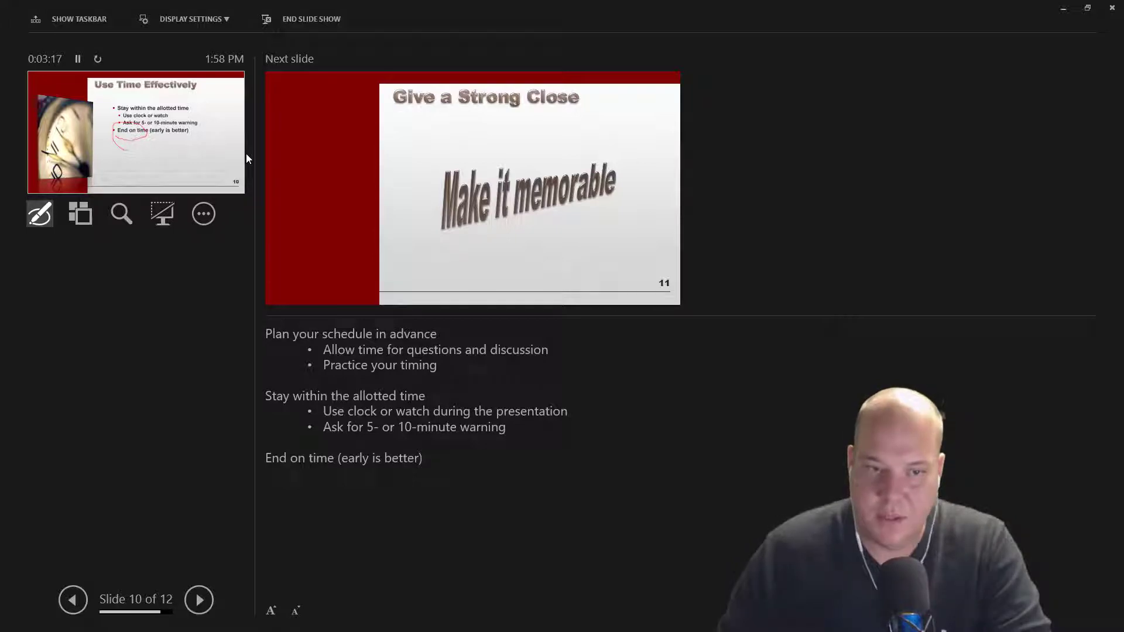
pyautogui.click(199, 601)
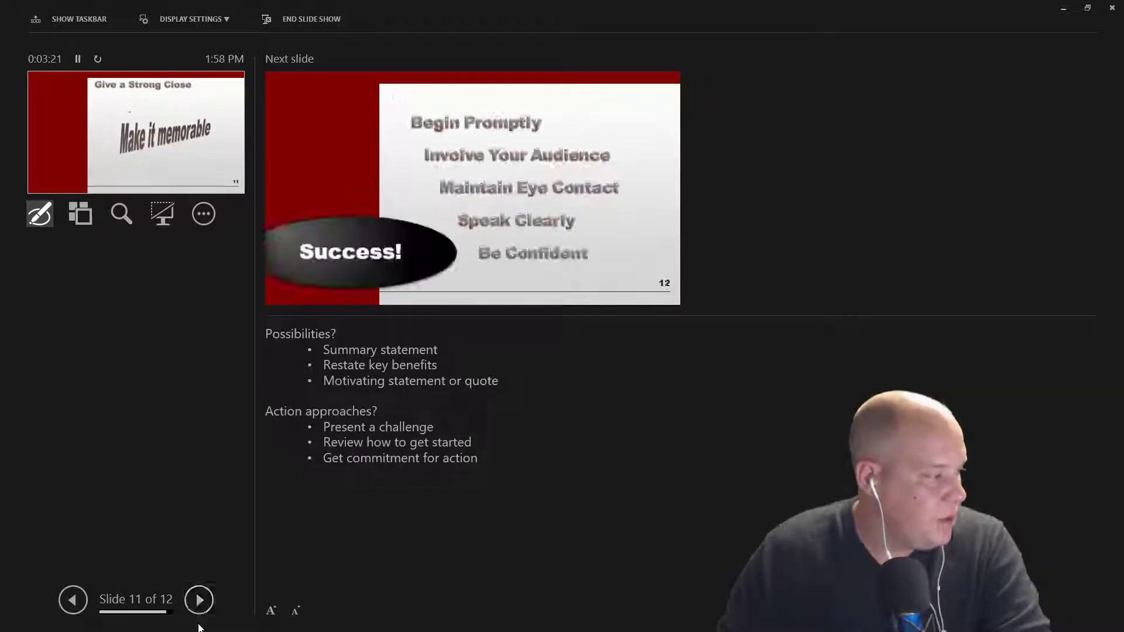
pyautogui.click(201, 601)
# Step: Finish the show on slide 12, then delete the stray red stroke on slide 3
pyautogui.click(204, 601)
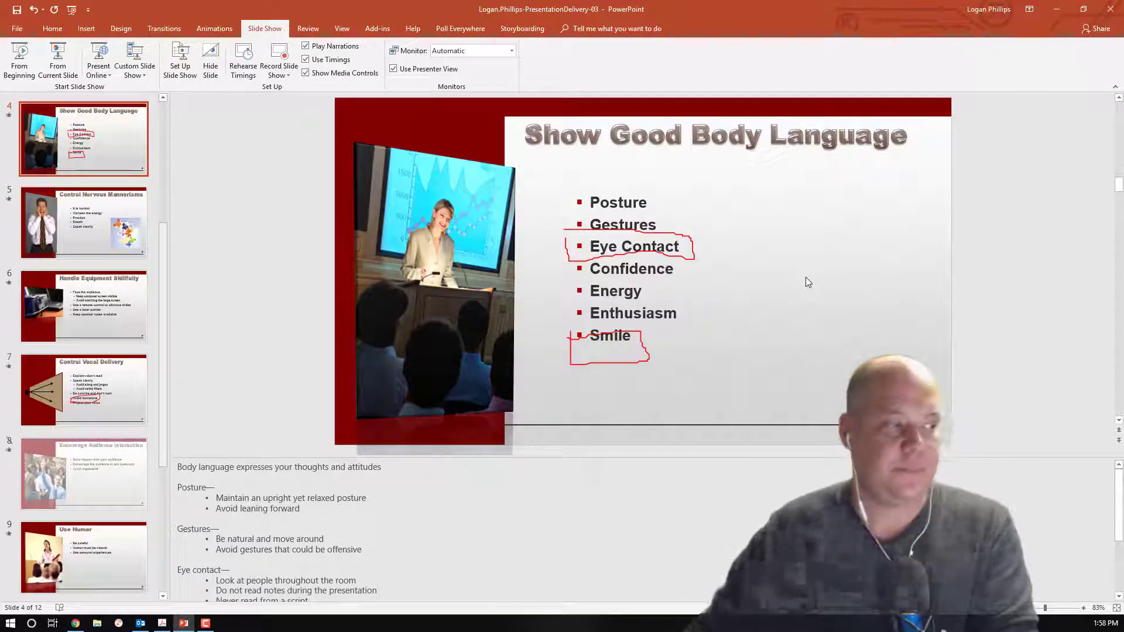
pyautogui.scroll(4, 131, 267)
pyautogui.click(119, 244)
pyautogui.click(123, 314)
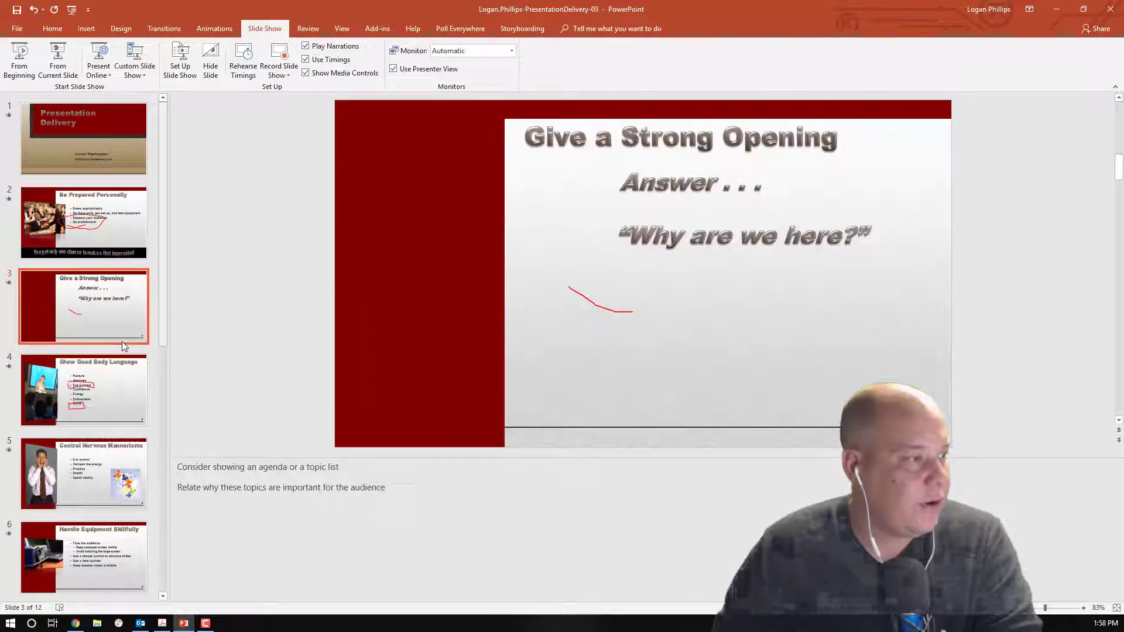
pyautogui.scroll(-2, 121, 342)
pyautogui.click(623, 317)
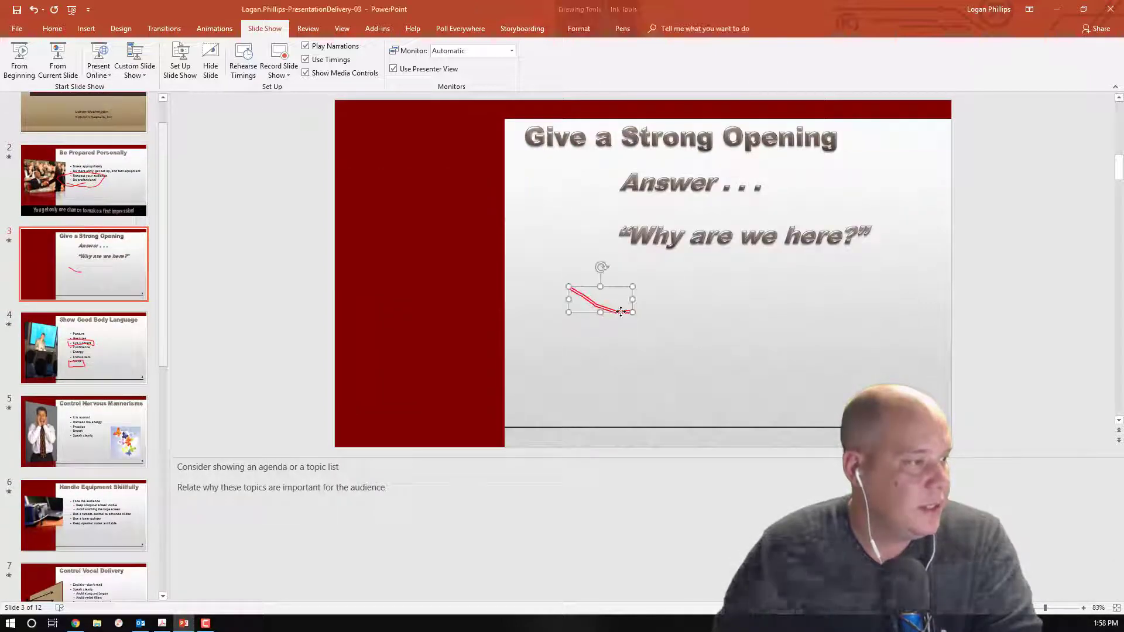
pyautogui.press('Delete')
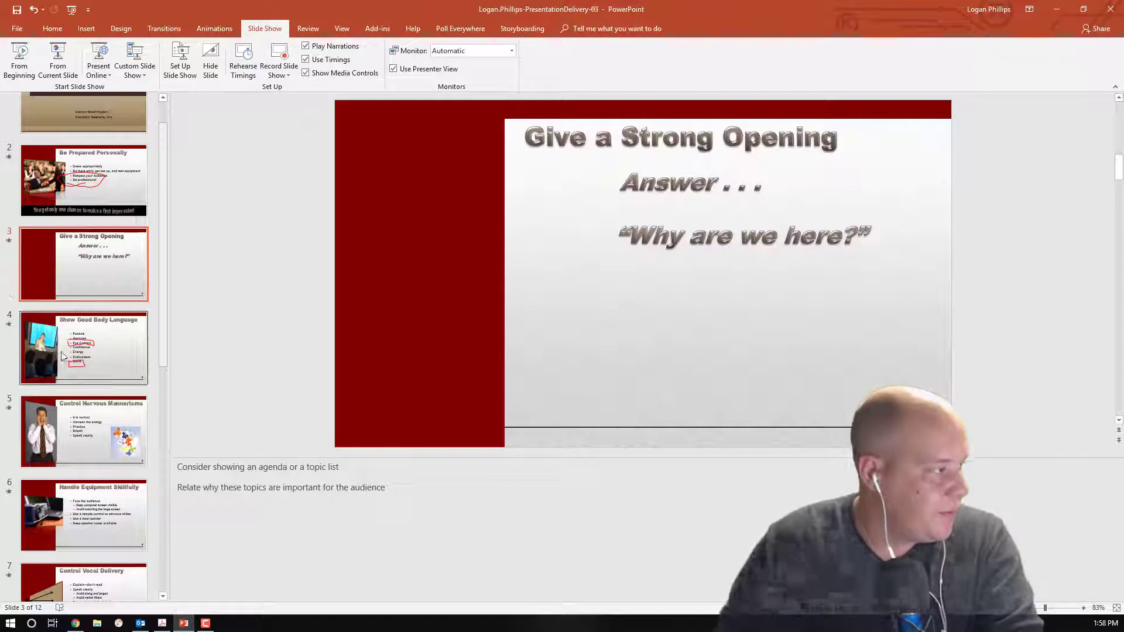
# Step: Check the kept ink annotations on slides 4, 7 and 10
pyautogui.click(147, 380)
pyautogui.scroll(-5, 147, 384)
pyautogui.click(117, 328)
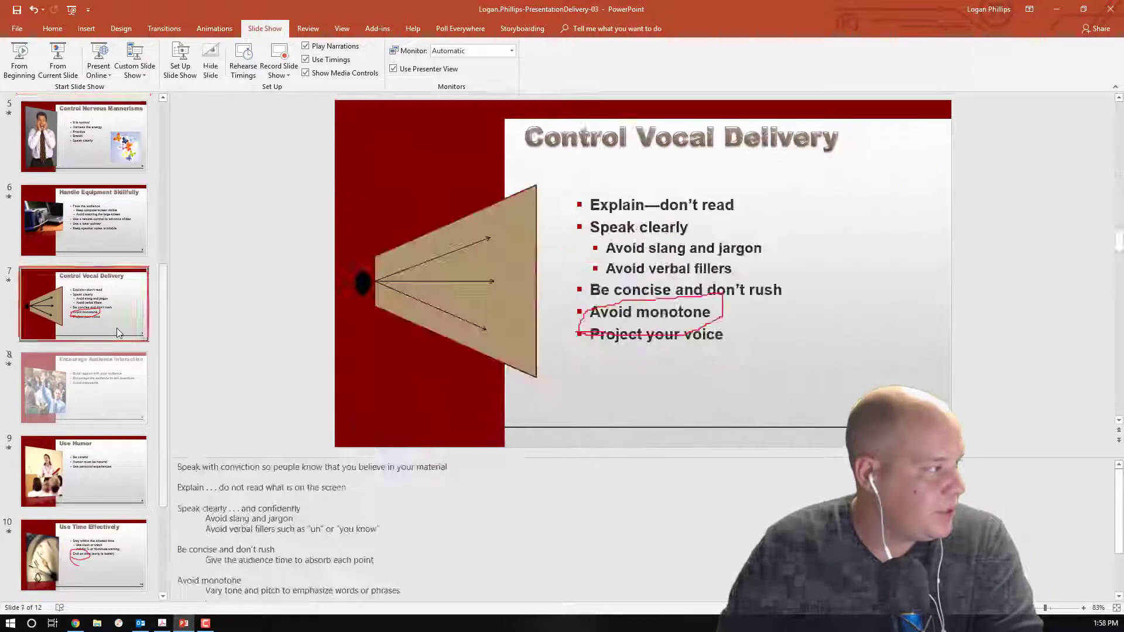
pyautogui.scroll(-5, 115, 351)
pyautogui.click(110, 398)
pyautogui.scroll(10, 113, 571)
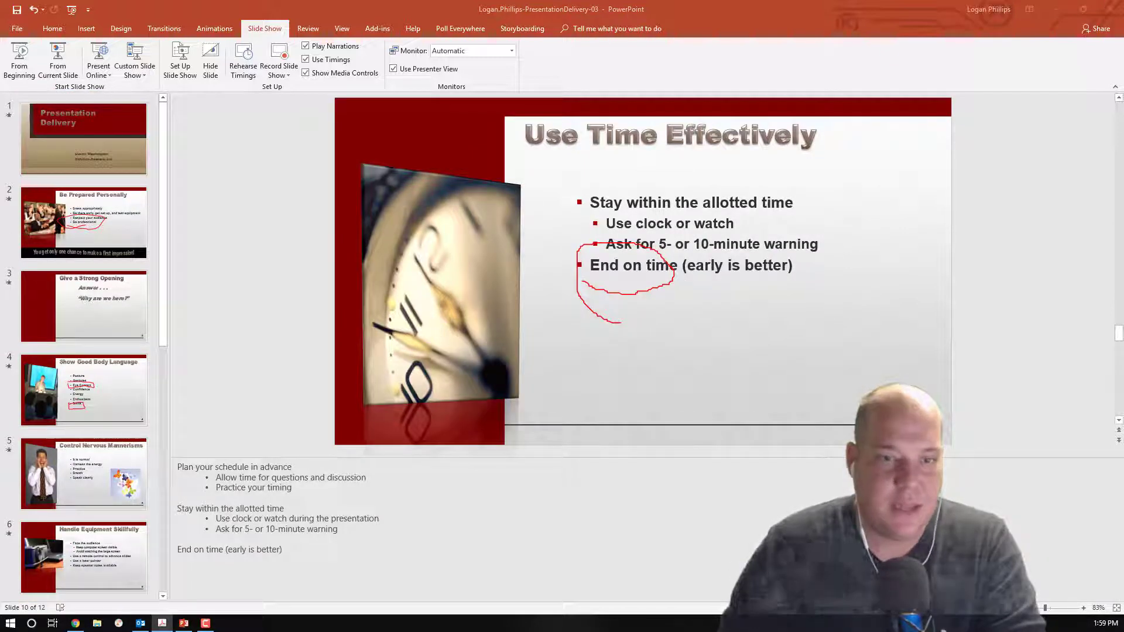
# Step: Save the Presentation Delivery deck from the File menu
pyautogui.click(22, 33)
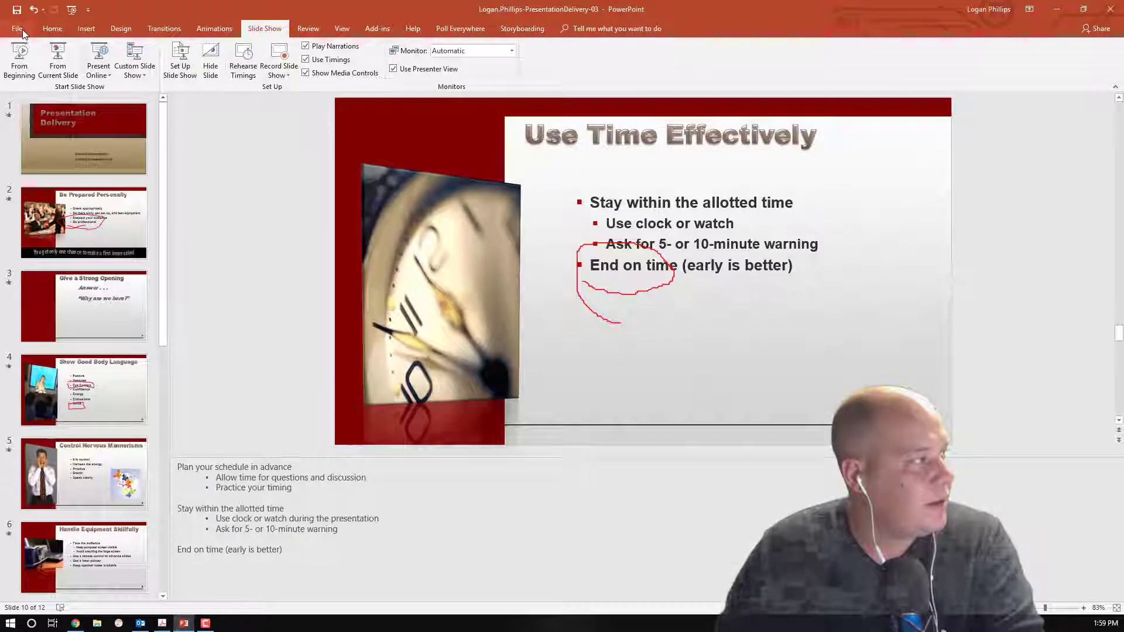
pyautogui.click(23, 32)
pyautogui.click(46, 130)
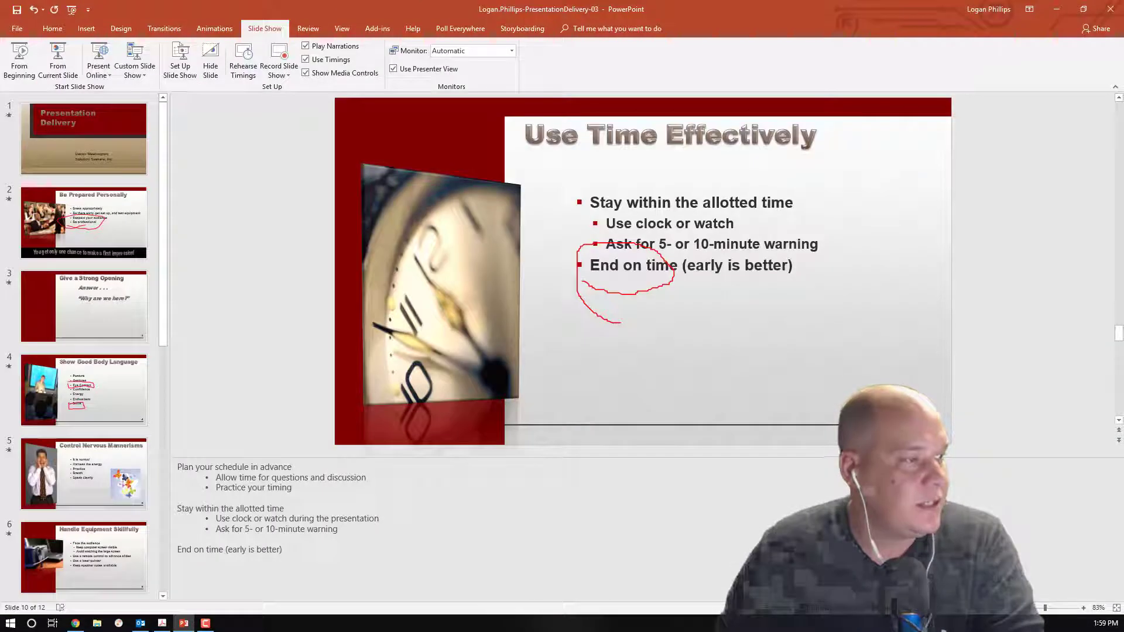
# Step: Close PowerPoint with the title-bar X button
pyautogui.click(1110, 9)
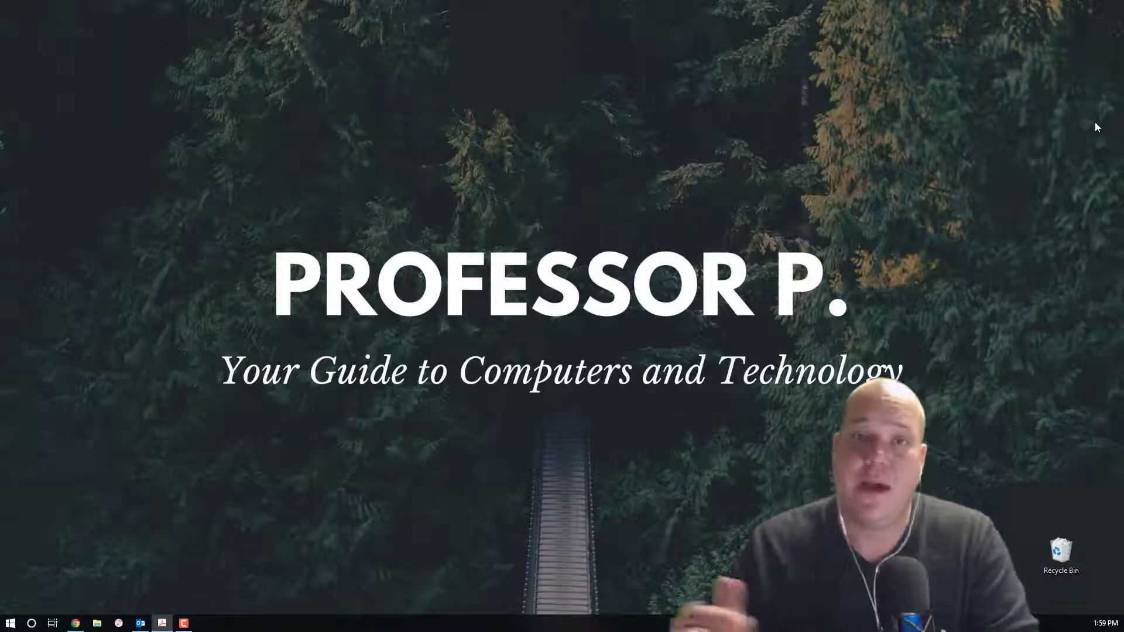